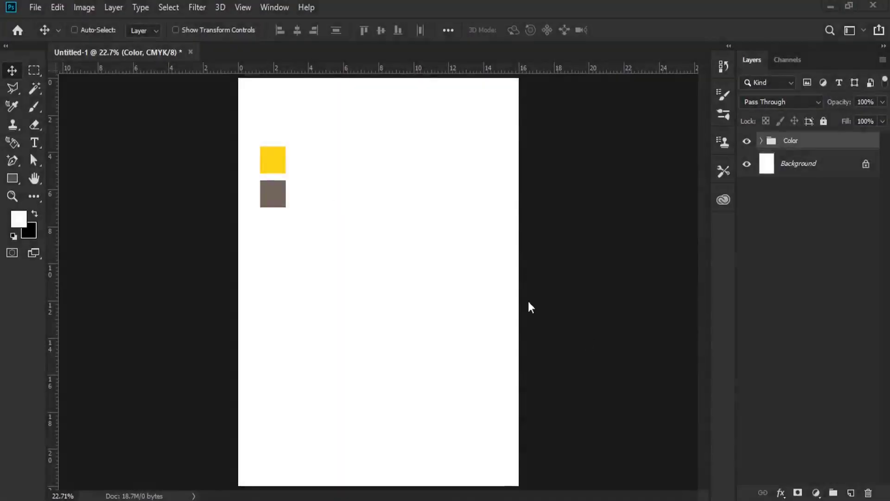
Review the New Document settings (300 resolution, CMYK Color) and cancel without creating a document
left_click(35, 7)
key("ctrl+n")
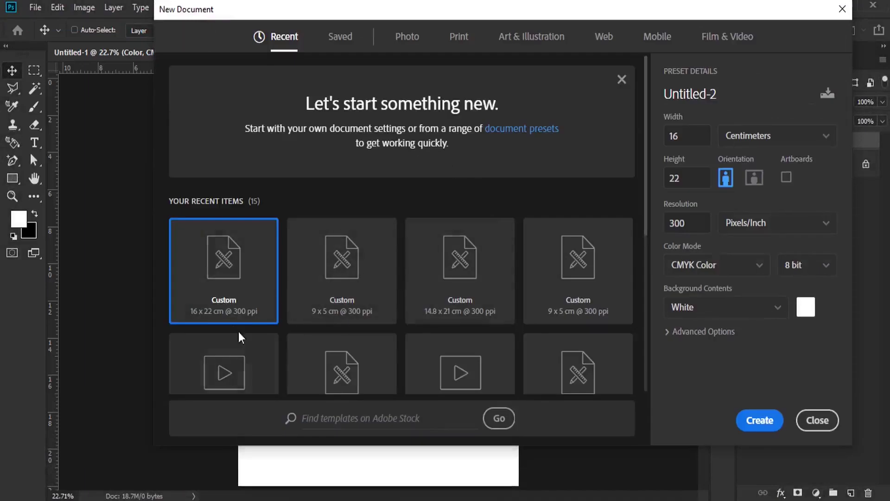
left_click(690, 134)
left_click(687, 179)
left_click(691, 223)
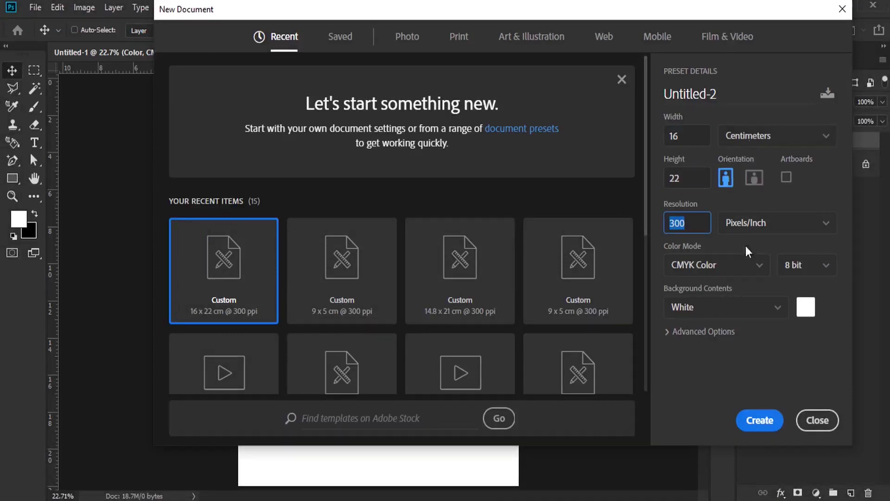
left_click(705, 268)
left_click(689, 360)
left_click(799, 420)
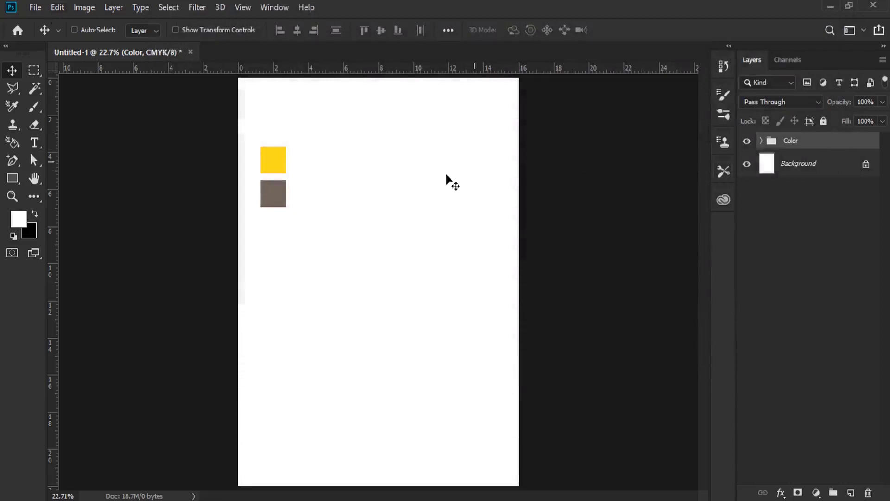
Move the yellow and grey squares lower and draw a page-wide rectangle over the top half on a new layer
left_click_drag(274, 157, 267, 360)
left_click(852, 492)
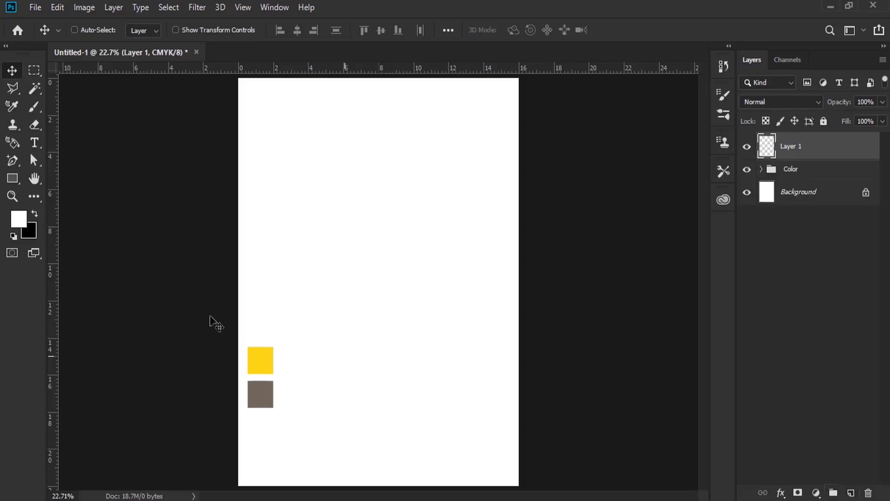
left_click_drag(12, 178, 41, 177)
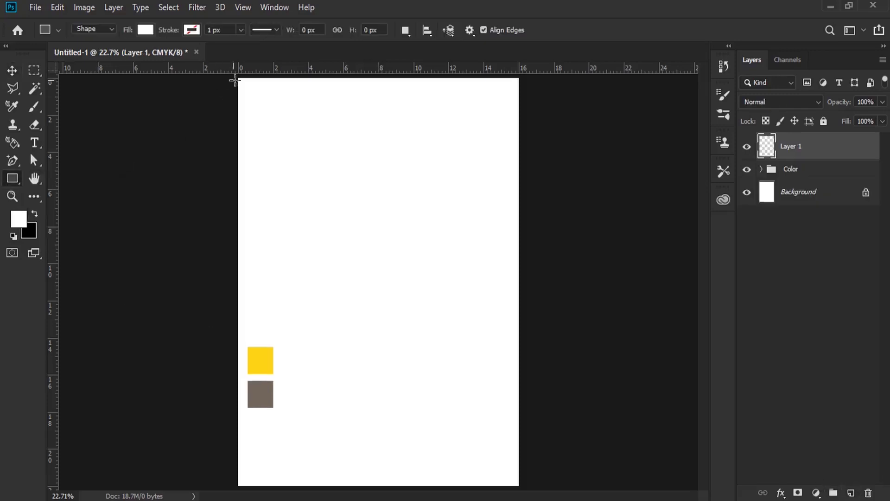
left_click_drag(235, 75, 525, 281)
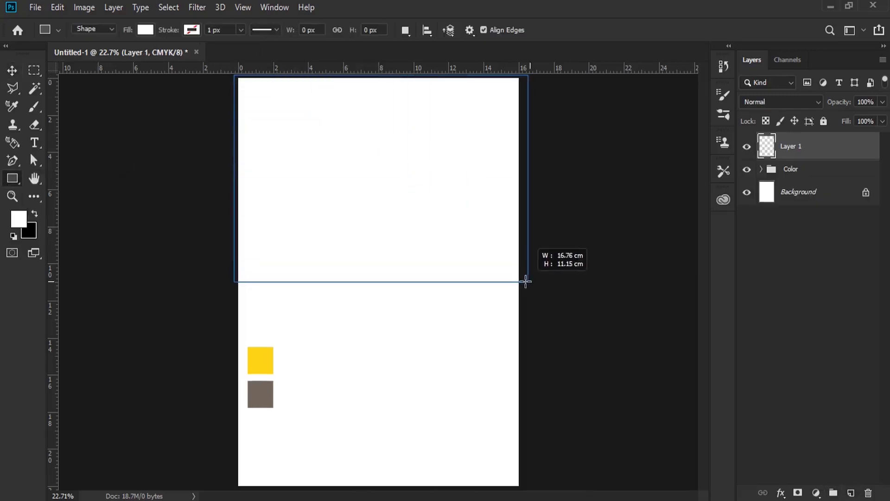
left_click_drag(525, 281, 522, 281)
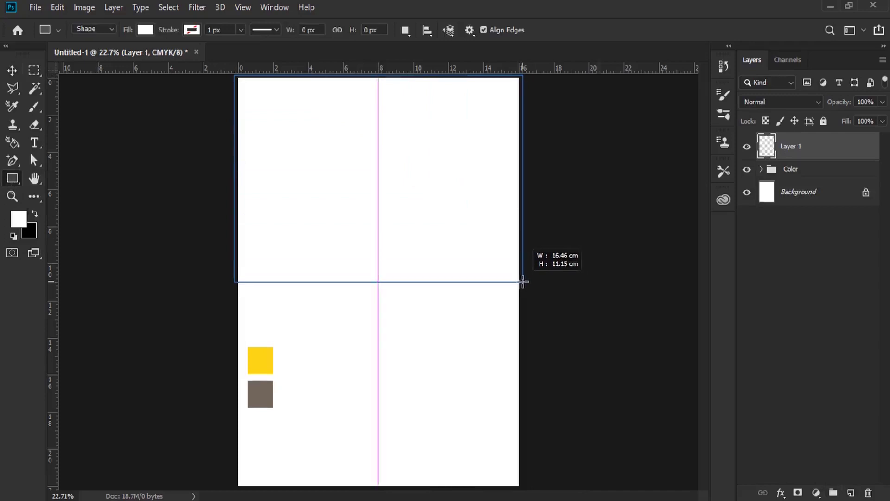
left_click_drag(522, 281, 522, 281)
Fill the rectangle with near-black brown (1b1414) and duplicate its layer
left_click(734, 36)
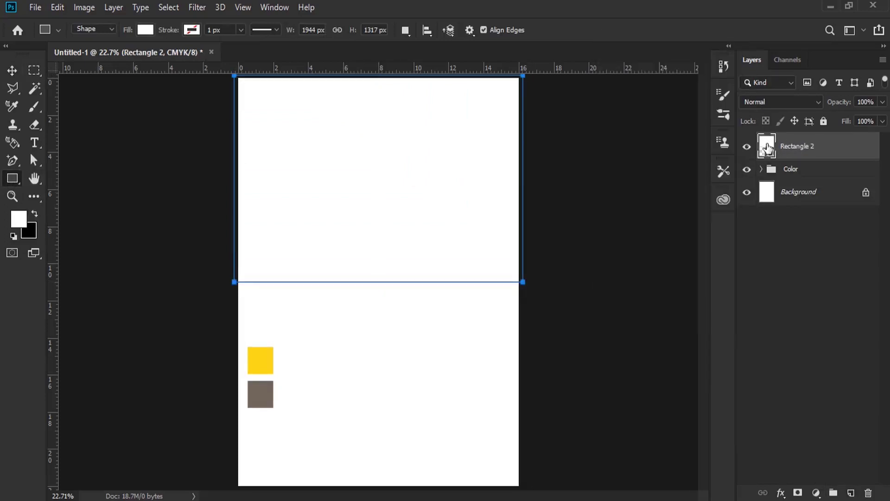
double_click(768, 148)
left_click(577, 340)
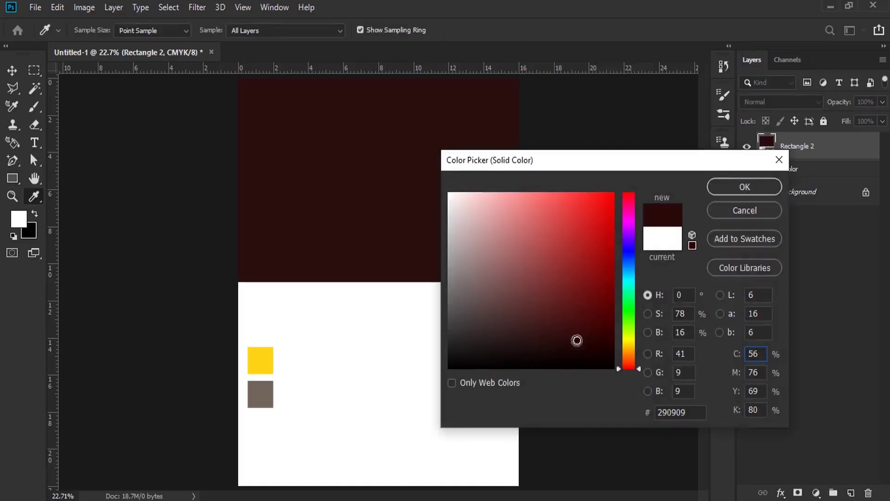
left_click(563, 334)
left_click(541, 355)
type("72")
left_click(491, 353)
left_click(493, 348)
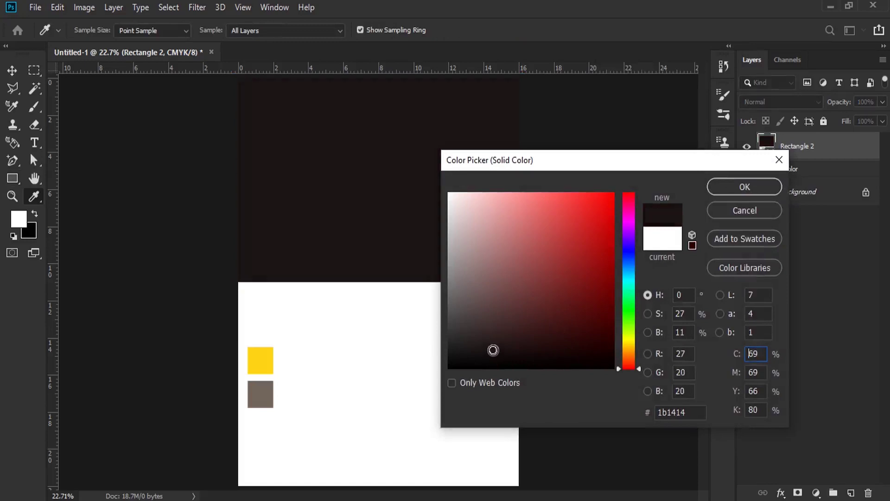
left_click(745, 187)
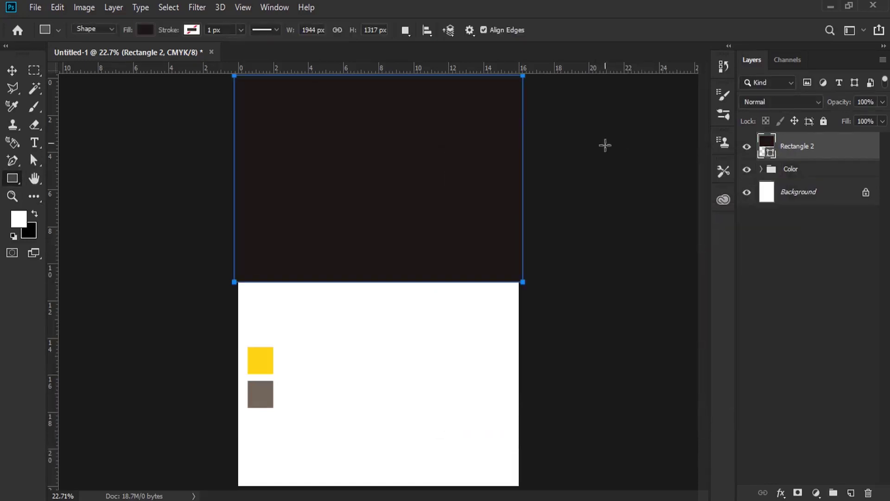
left_click_drag(817, 153, 851, 492)
Flip the original rectangle down with Free Transform Path so it covers the bottom half
left_click(822, 180)
left_click(58, 7)
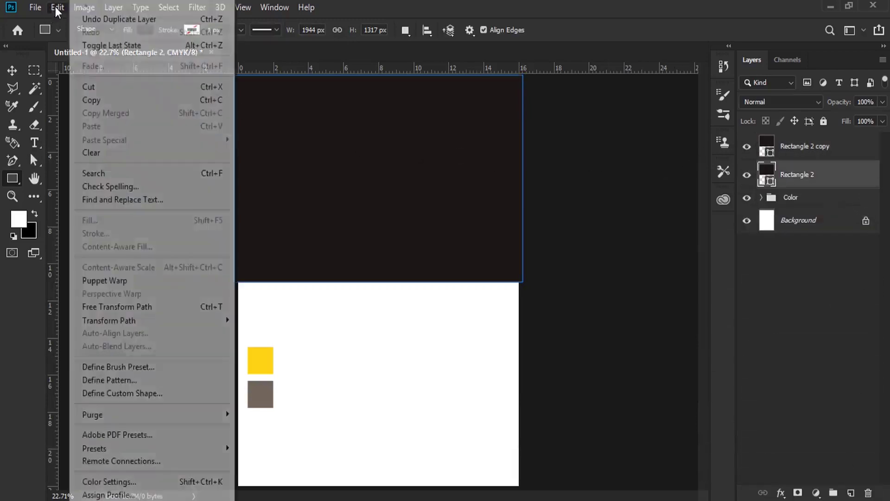
left_click(209, 304)
left_click_drag(374, 77, 354, 489)
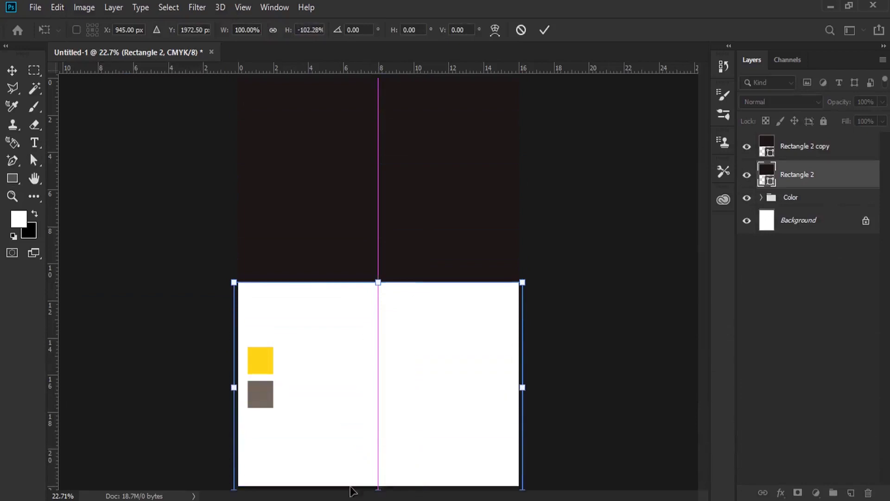
key("Return")
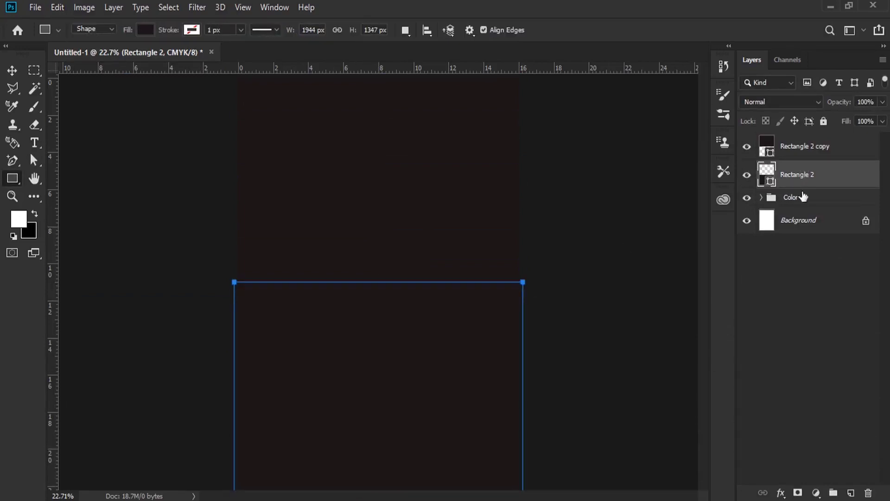
Move the Color group to the top and recolour the bottom rectangle greyish brown #584f49
left_click(804, 197)
left_click_drag(800, 199, 811, 139)
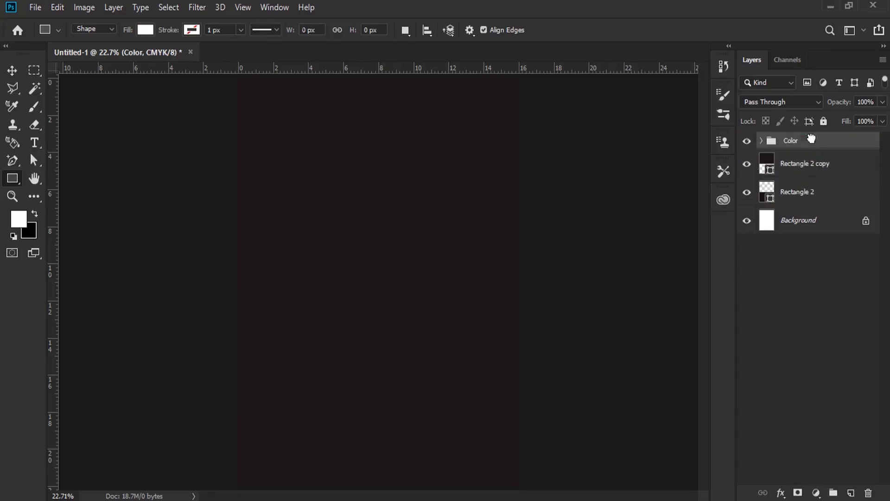
left_click(771, 173)
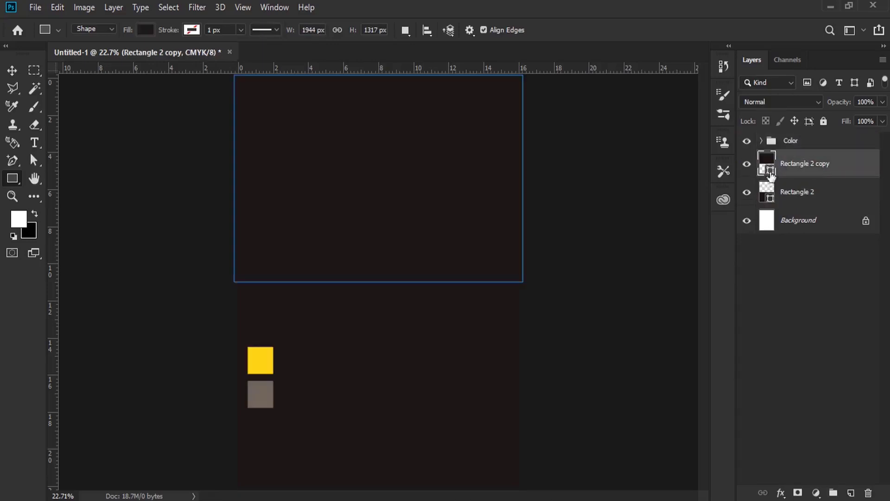
left_click(766, 193)
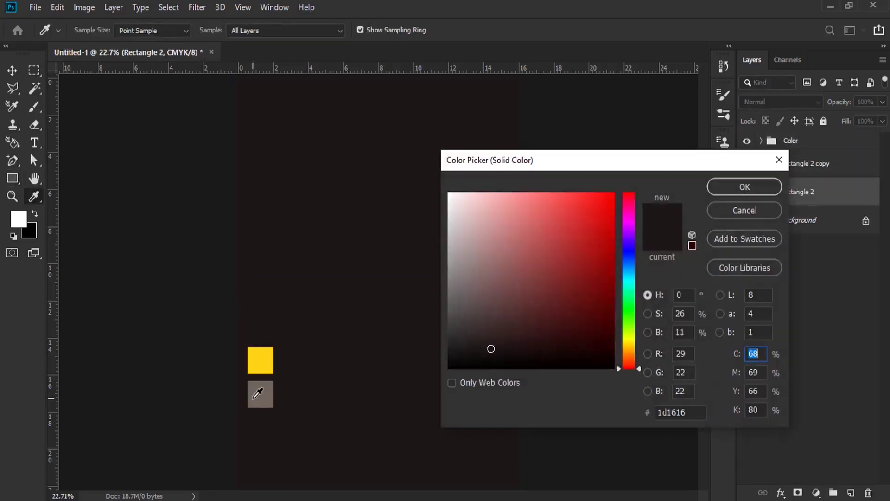
left_click(253, 397)
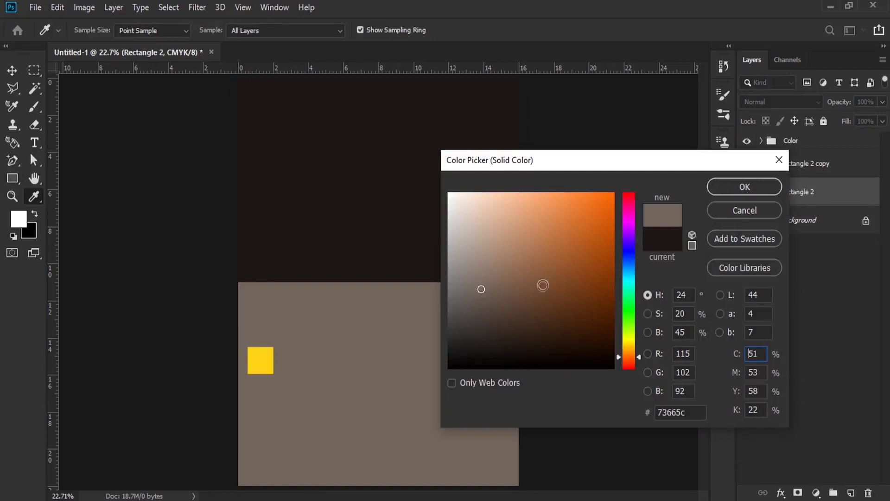
left_click(498, 299)
left_click(476, 308)
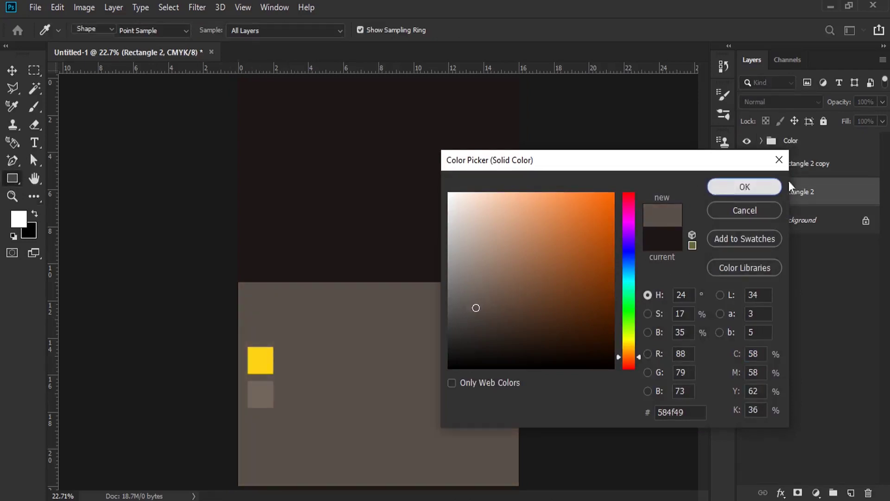
left_click(765, 186)
Hide the Color group and add a new empty layer at the top
left_click(747, 141)
left_click(806, 145)
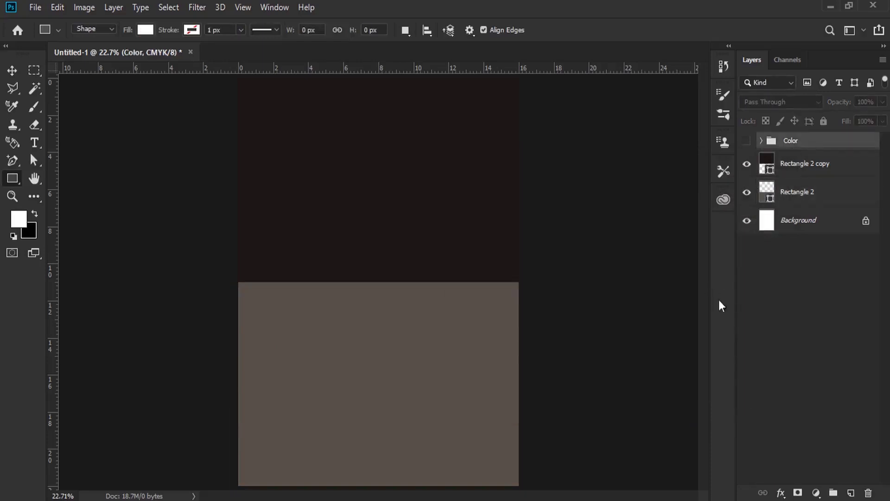
left_click(851, 492)
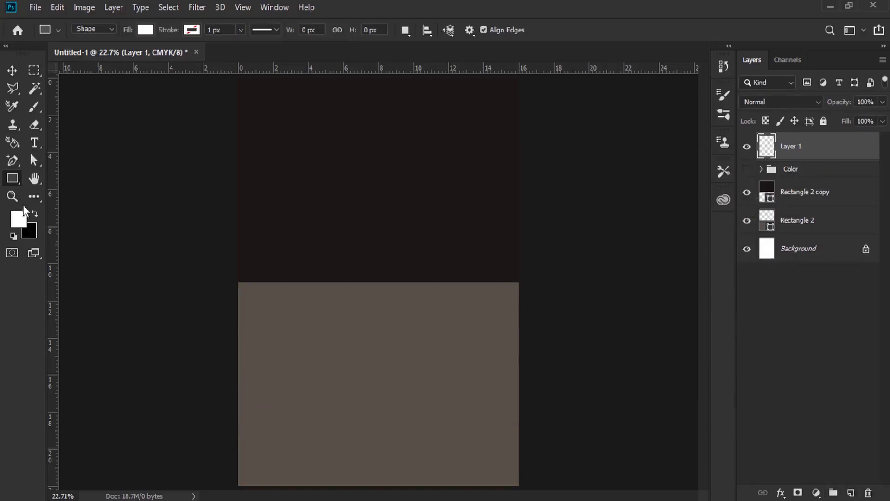
Draw a white circle with the Ellipse tool and centre it on the top/bottom dividing line
right_click(13, 178)
left_click(51, 205)
left_click_drag(378, 283, 494, 416)
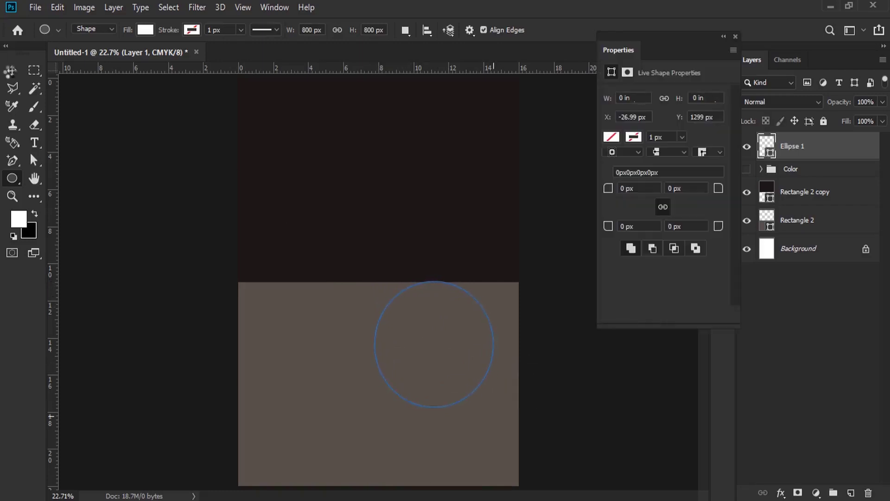
key("v")
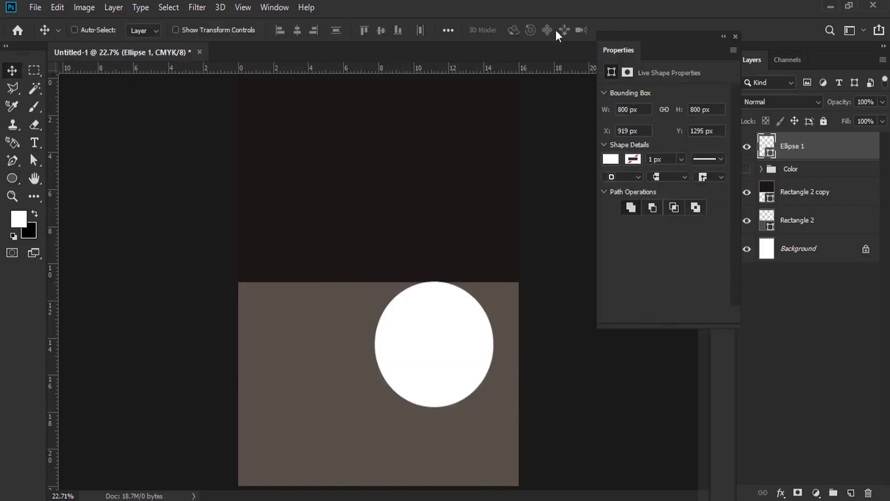
left_click(736, 41)
left_click_drag(462, 299, 403, 236)
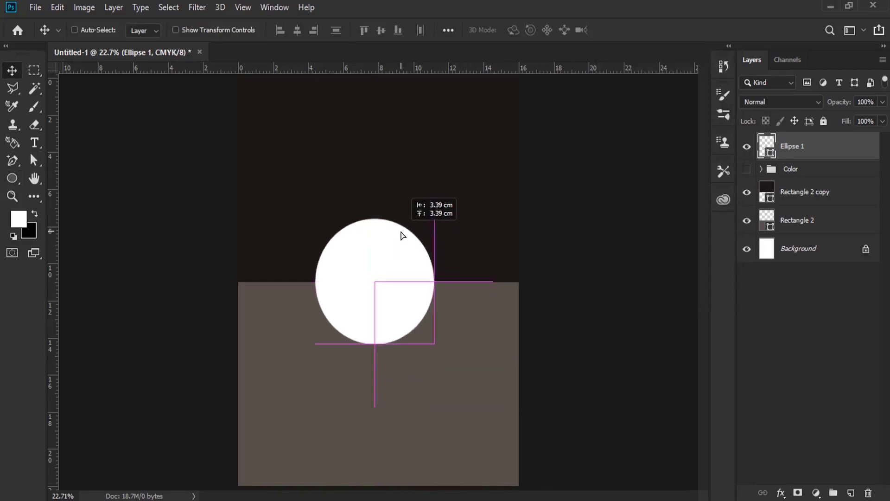
left_click_drag(403, 235, 391, 257)
right_click(791, 146)
Give the circle a 21 px stroke outline in Blending Options
left_click(674, 18)
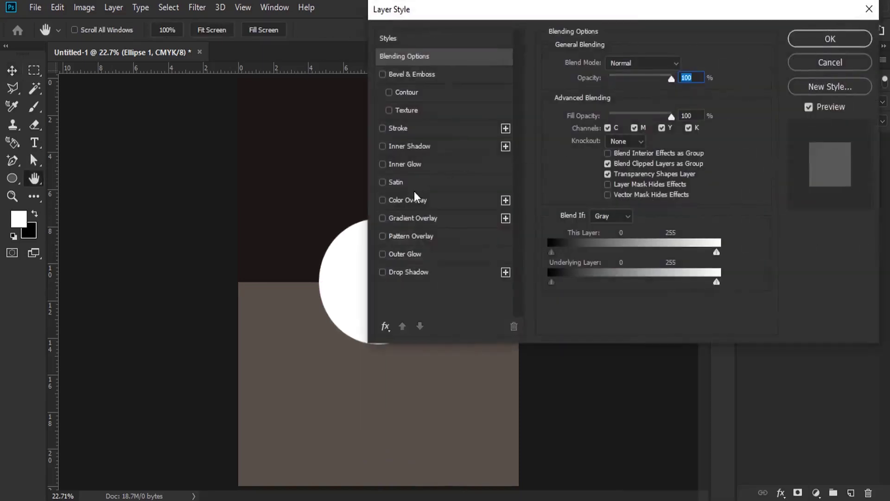
left_click(398, 128)
left_click_drag(599, 64, 607, 63)
mouse_move(557, 10)
left_mouse_down()
mouse_move(652, 17)
mouse_move(652, 28)
left_mouse_up()
left_click(886, 57)
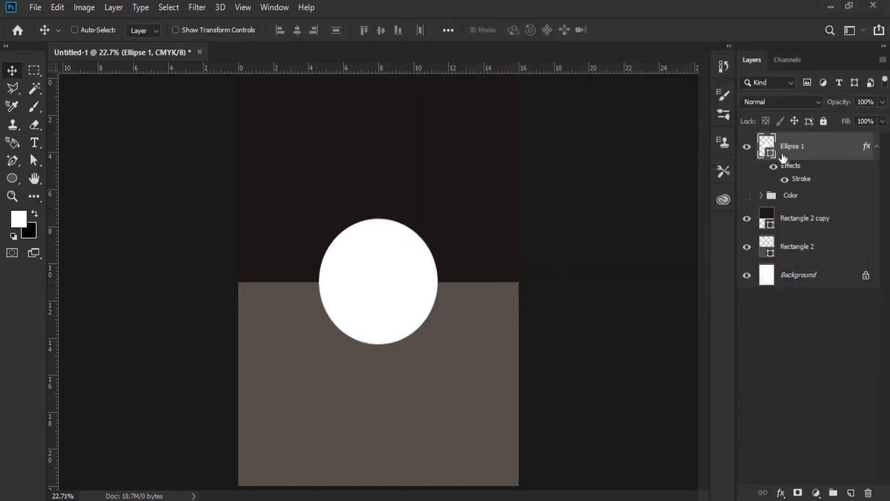
Fill the circle with the greyish brown sampled from the bottom rectangle
double_click(767, 147)
left_click(417, 396)
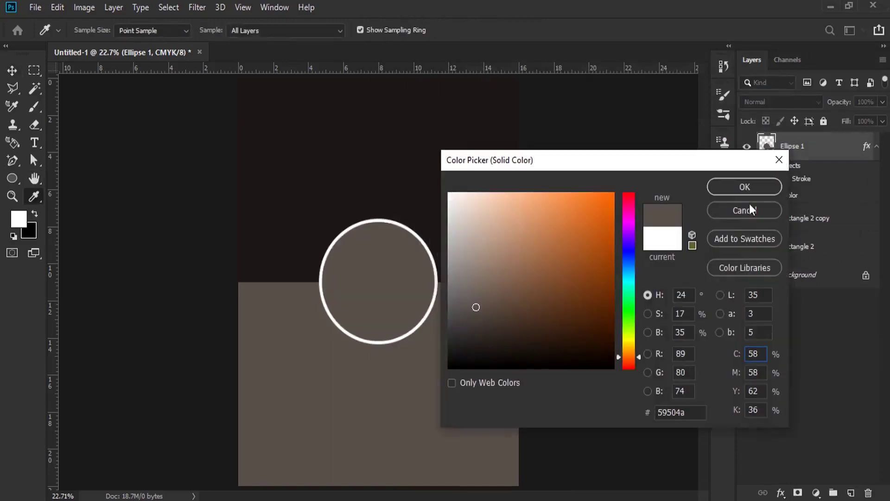
left_click(775, 187)
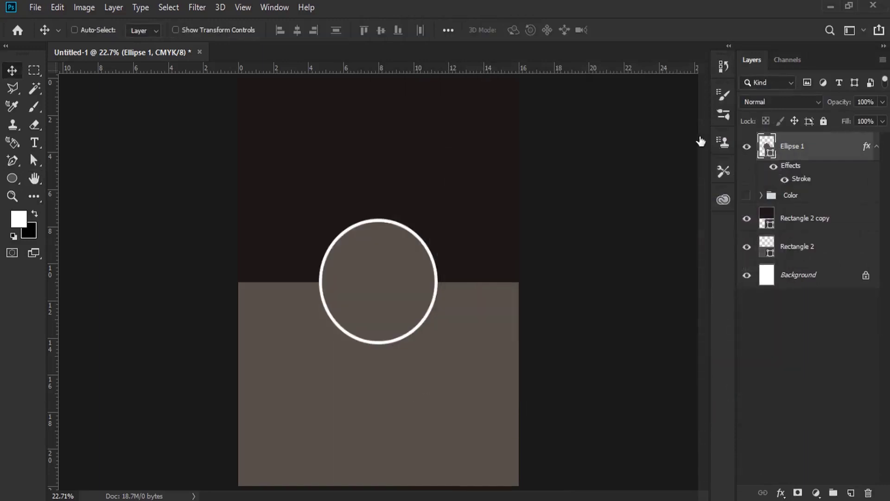
Adjust the circle's ring stroke to 54 px, then settle on 50 px
double_click(802, 178)
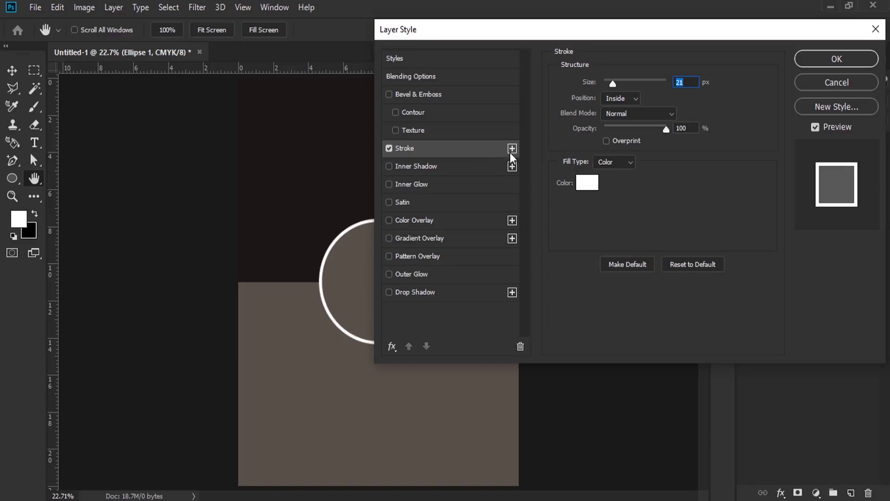
left_click_drag(616, 84, 618, 84)
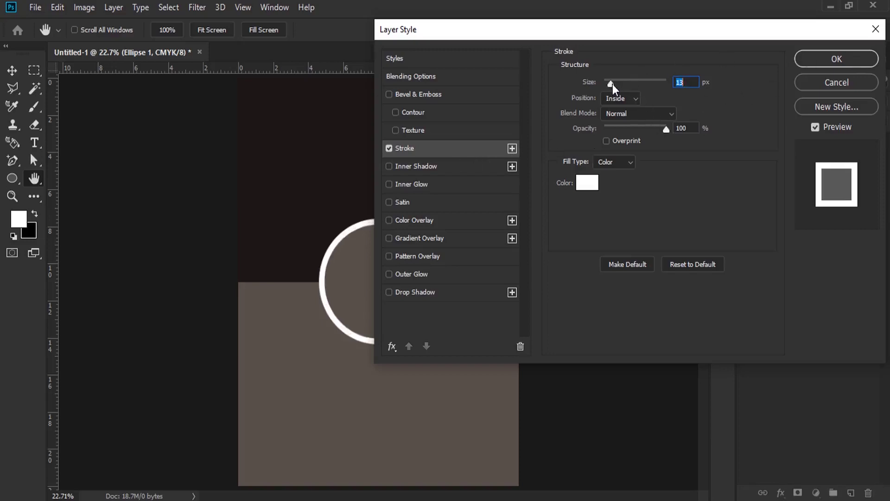
left_click_drag(611, 85, 622, 85)
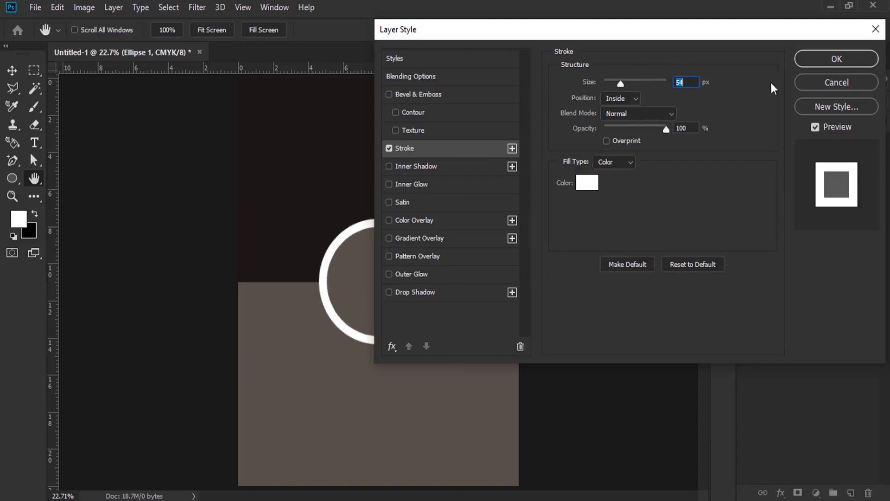
left_click(823, 59)
left_click(876, 147)
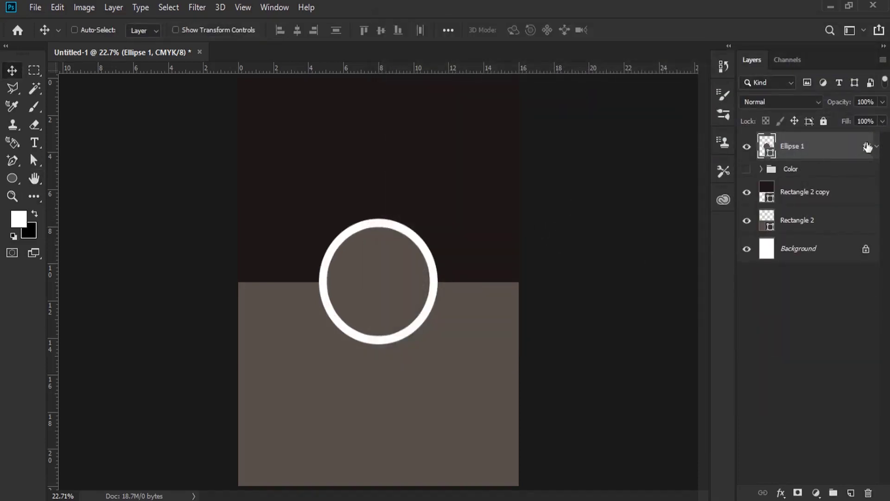
double_click(867, 147)
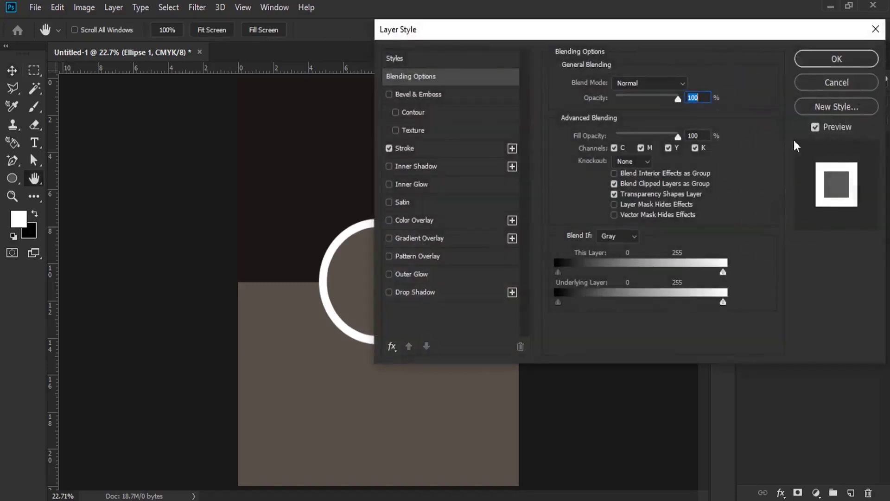
left_click(438, 148)
left_click(678, 82)
key("Down")
key("Down")
key("Down")
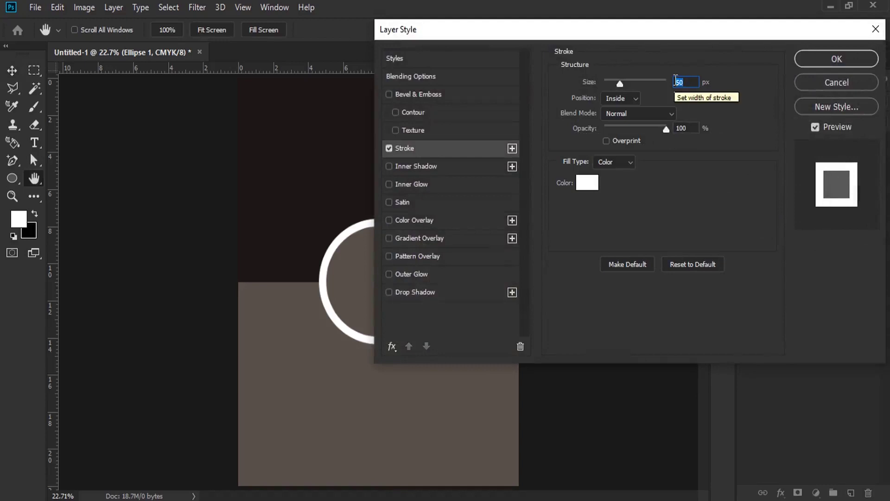
left_click(838, 64)
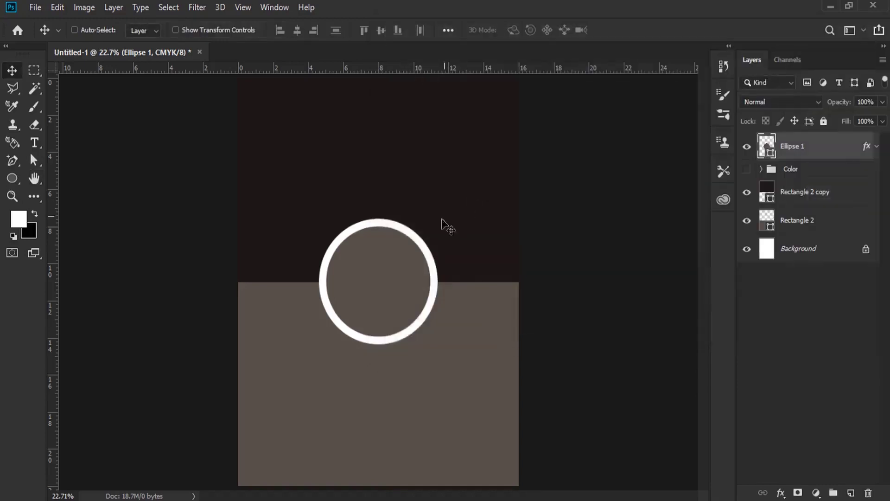
Duplicate the ringed circle, shrink the copy, and place it at the large circle's right
left_click_drag(393, 255, 432, 275)
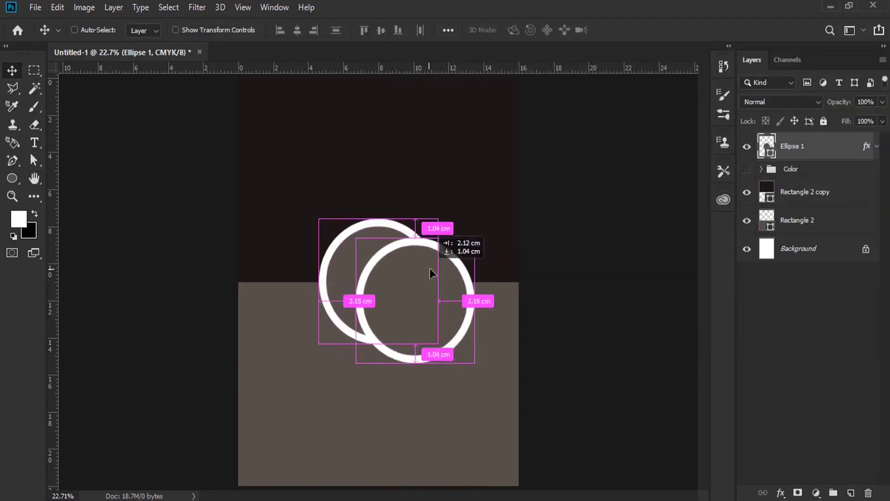
left_click(52, 9)
left_click(208, 277)
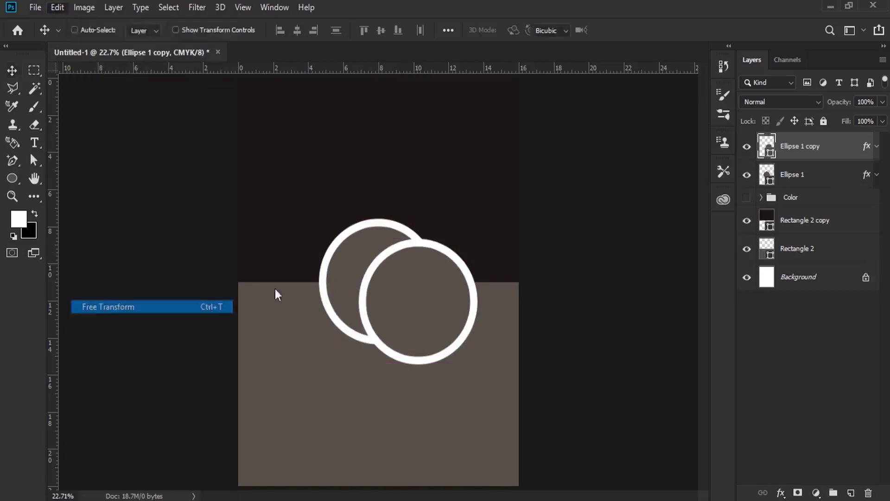
left_click_drag(360, 239, 406, 277)
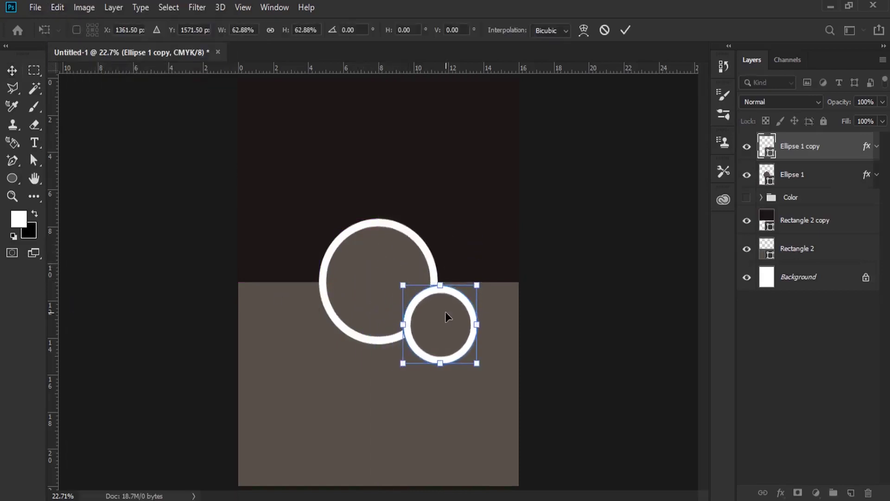
key("Return")
left_click_drag(461, 327, 480, 297)
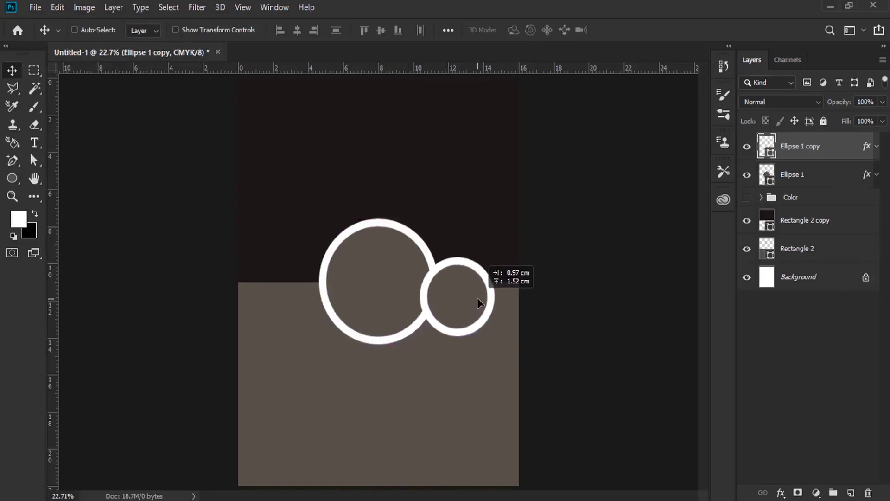
Add a soft drop shadow to the small right circle
right_click(835, 155)
left_click(769, 17)
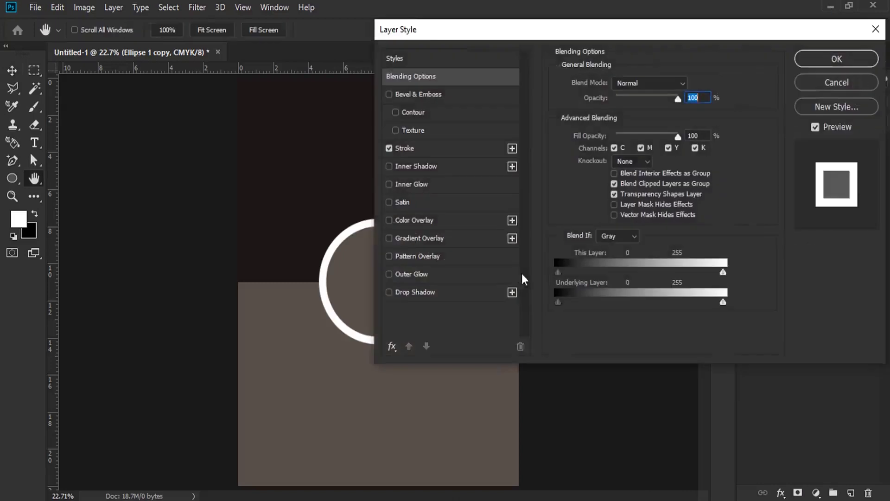
left_click_drag(417, 24, 549, 24)
left_click(548, 293)
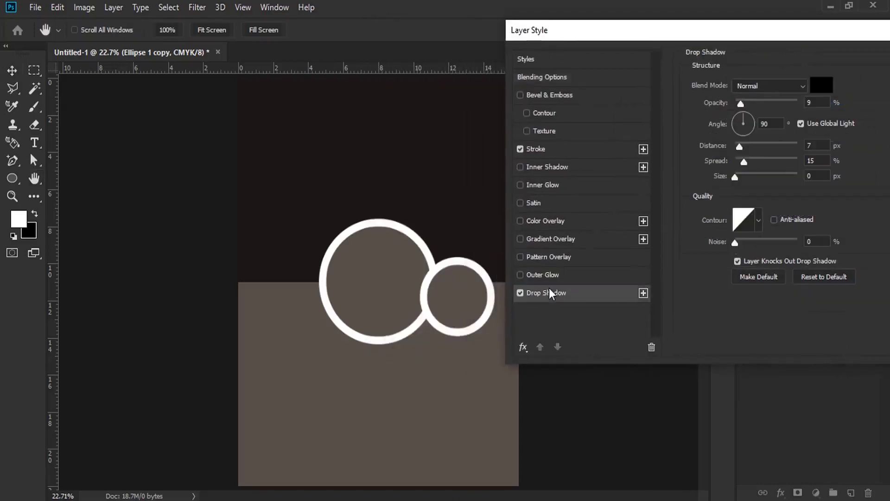
mouse_move(740, 146)
left_mouse_down()
mouse_move(783, 148)
mouse_move(764, 148)
left_mouse_up()
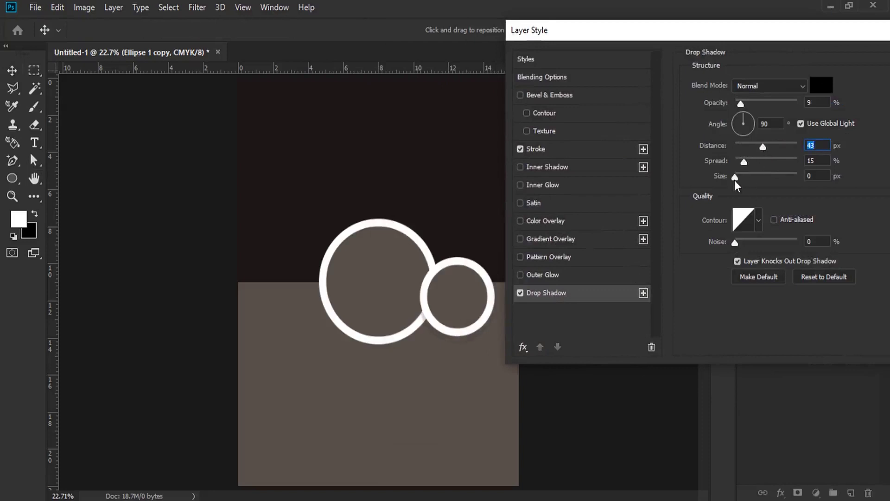
left_click_drag(735, 177, 753, 178)
left_click_drag(482, 300, 463, 291)
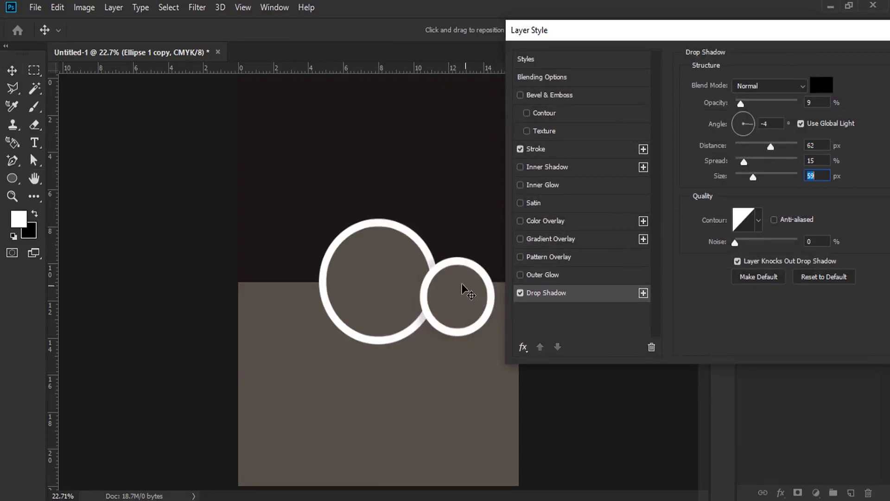
mouse_move(740, 103)
left_mouse_down()
mouse_move(767, 102)
mouse_move(750, 103)
left_mouse_up()
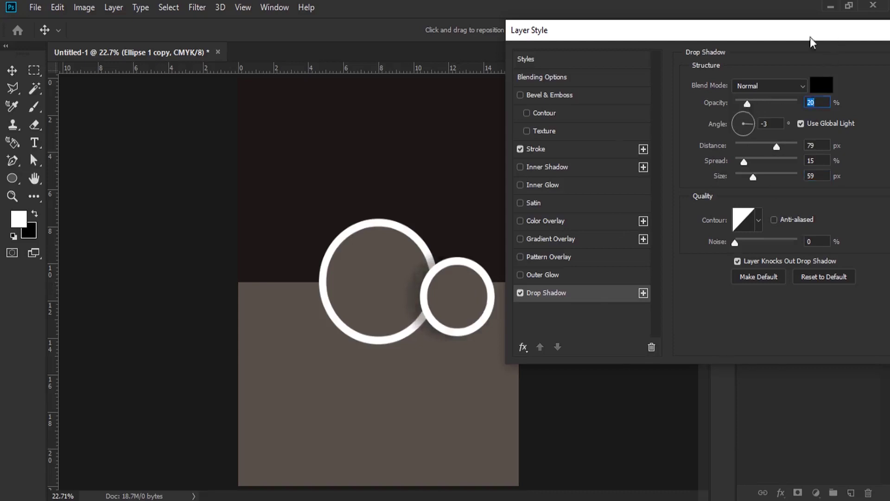
left_click_drag(779, 31, 644, 32)
left_click(830, 59)
Duplicate the small circle to the large circle's left, casting its shadow straight below
left_click_drag(846, 158, 851, 493)
left_click_drag(437, 299, 305, 298)
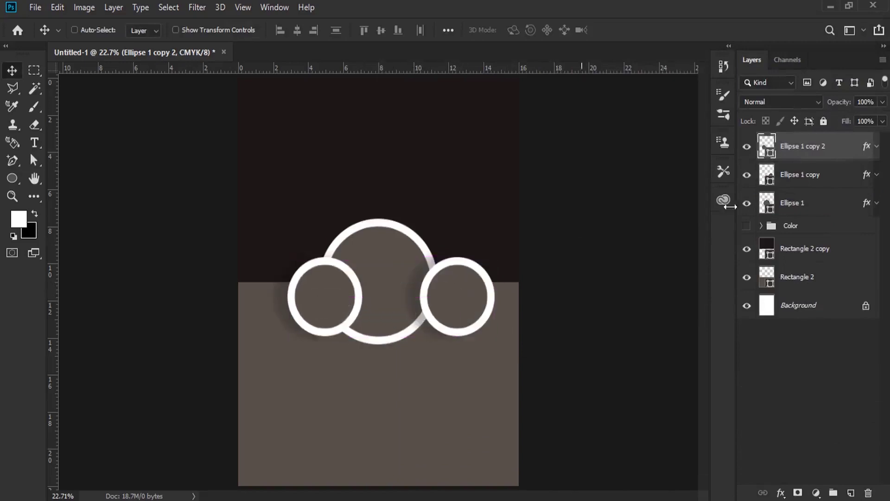
double_click(867, 147)
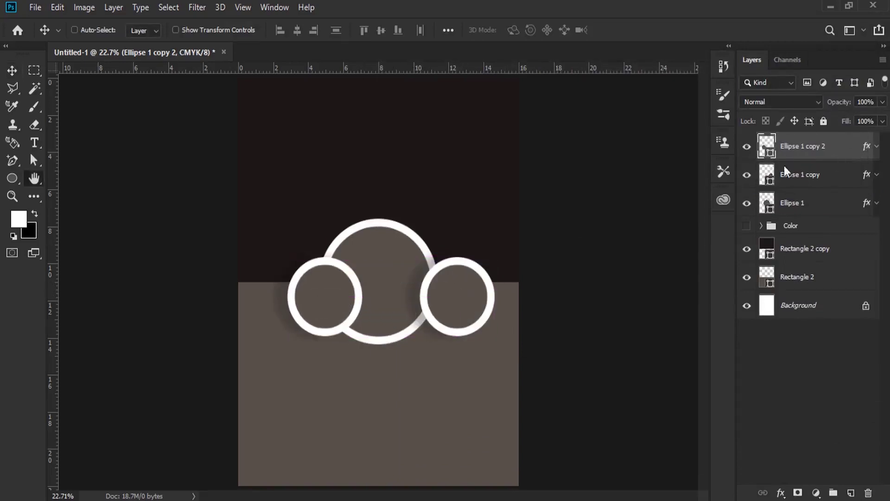
left_click(417, 292)
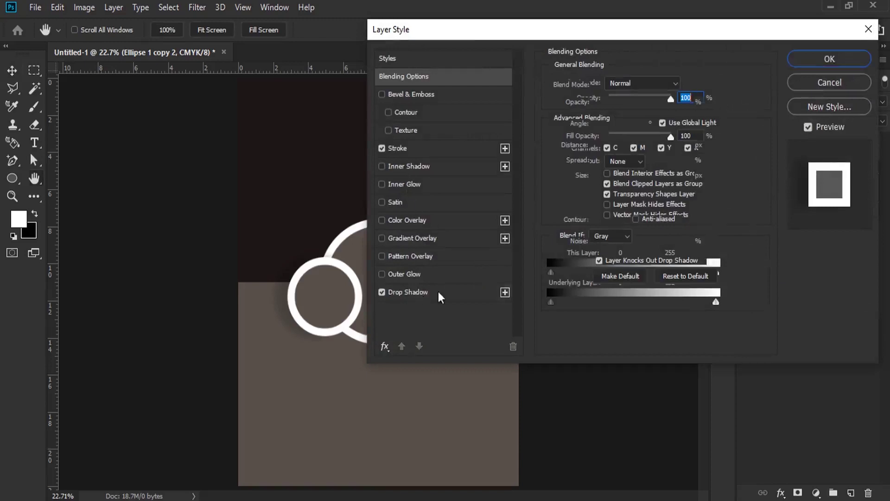
left_click_drag(464, 29, 536, 28)
mouse_move(348, 276)
left_mouse_down()
mouse_move(359, 279)
mouse_move(354, 286)
left_mouse_up()
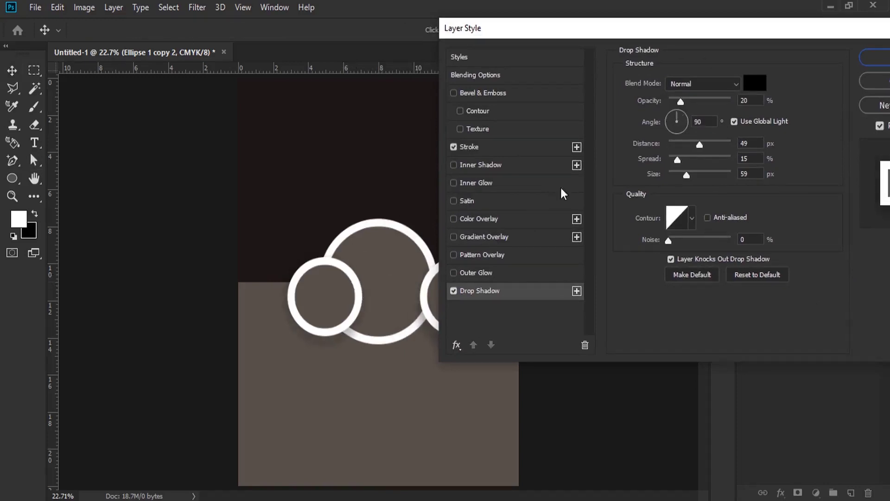
left_click(876, 57)
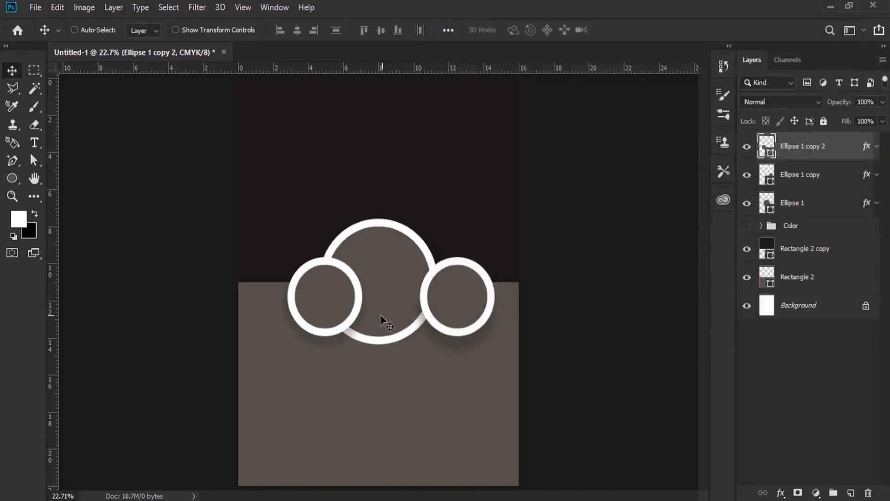
Nudge the left and right small circles outward to balance them around the large circle
left_click_drag(354, 312, 347, 309)
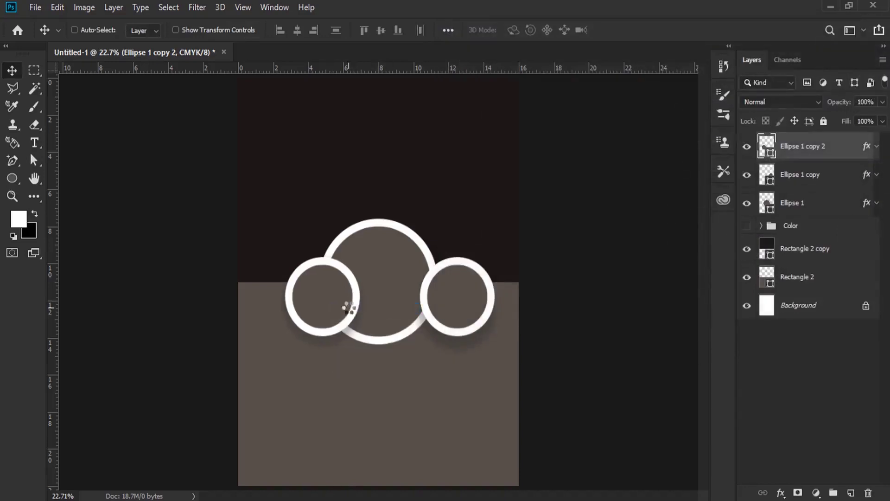
key("shift+Left")
key("shift+Left")
key("shift+Left")
key("shift+Left")
key("shift+Left")
key("shift+Left")
key("shift+Left")
key("shift+Left")
key("shift+Left")
key("shift+Left")
key("shift+Left")
key("shift+Left")
right_click(448, 290)
left_click(466, 295)
key("shift+Right")
key("shift+Right")
key("shift+Right")
key("shift+Right")
key("shift+Right")
right_click(336, 307)
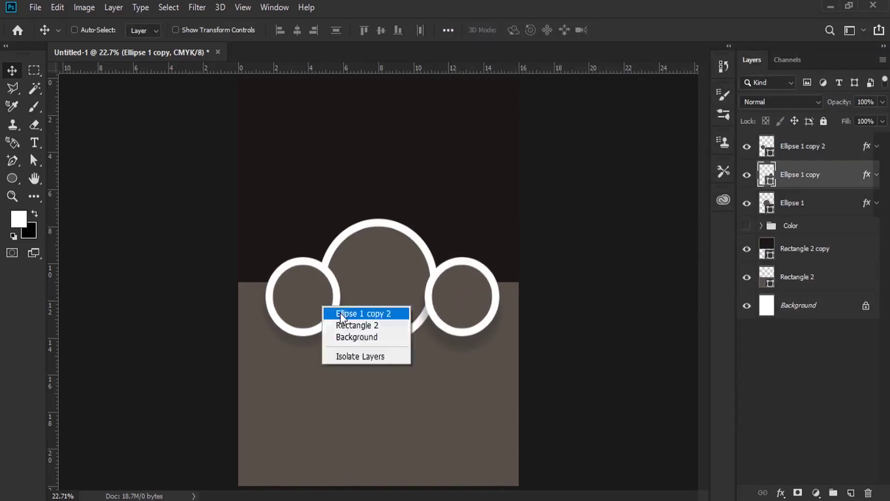
left_click(341, 313)
key("shift+Left")
key("shift+Left")
key("shift+Left")
key("shift+Left")
key("shift+Left")
key("shift+Left")
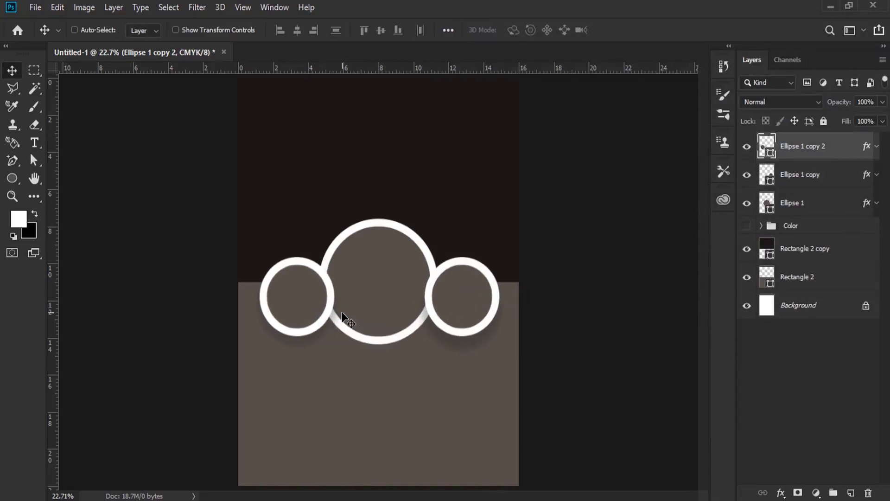
key("shift+Left")
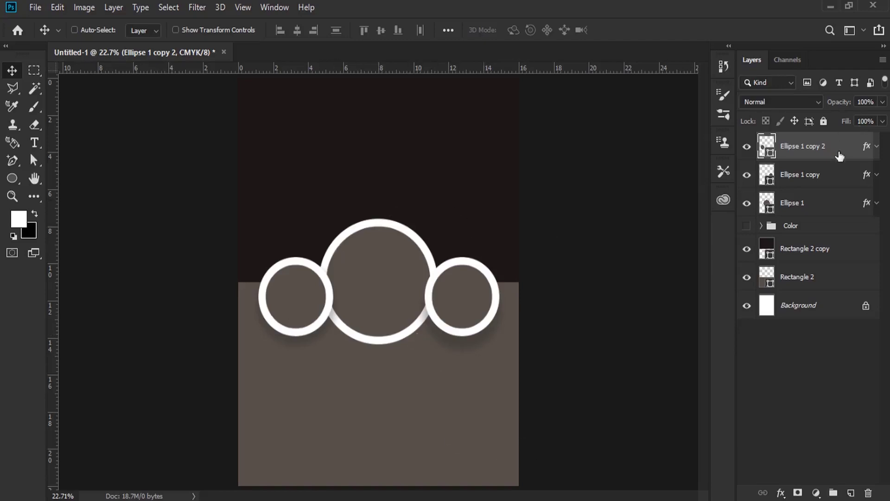
Group the three ellipse layers, duplicate the group as Group 1 copy, and delete the original
left_click(819, 174, "ctrl")
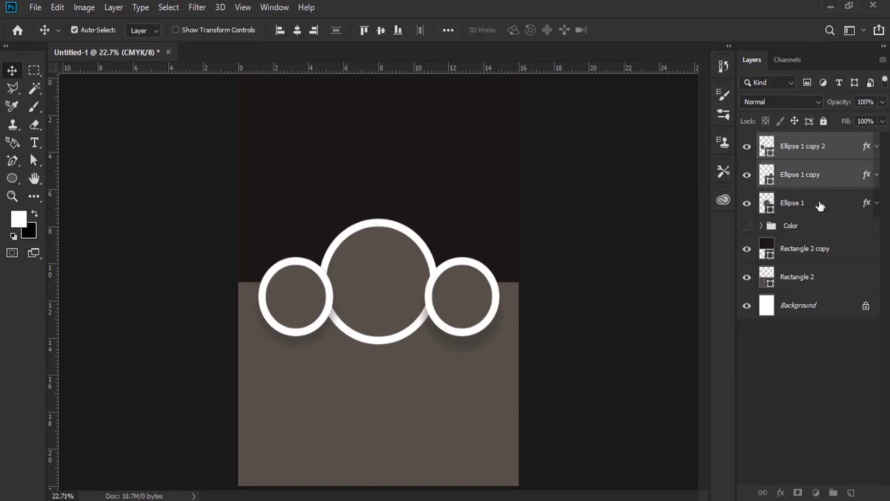
left_click(820, 204, "ctrl")
mouse_move(823, 208)
left_mouse_down()
mouse_move(842, 350)
mouse_move(834, 492)
left_mouse_up()
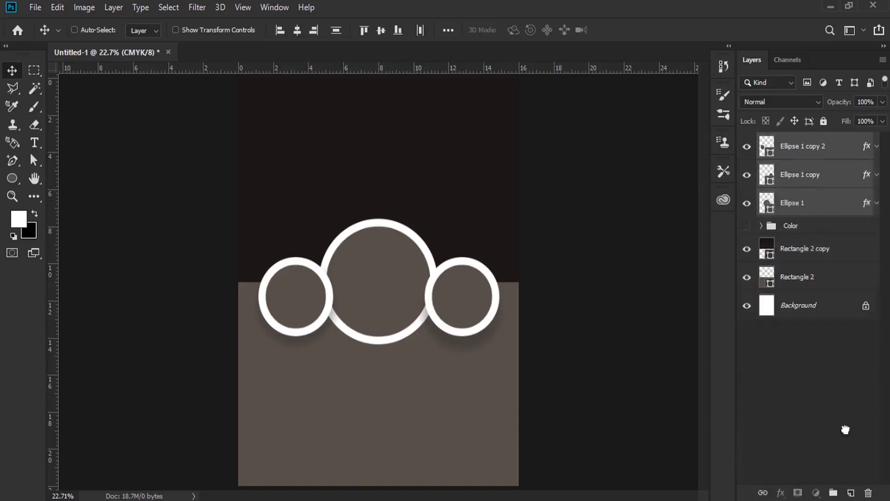
left_click(747, 140)
left_click_drag(830, 151, 851, 492)
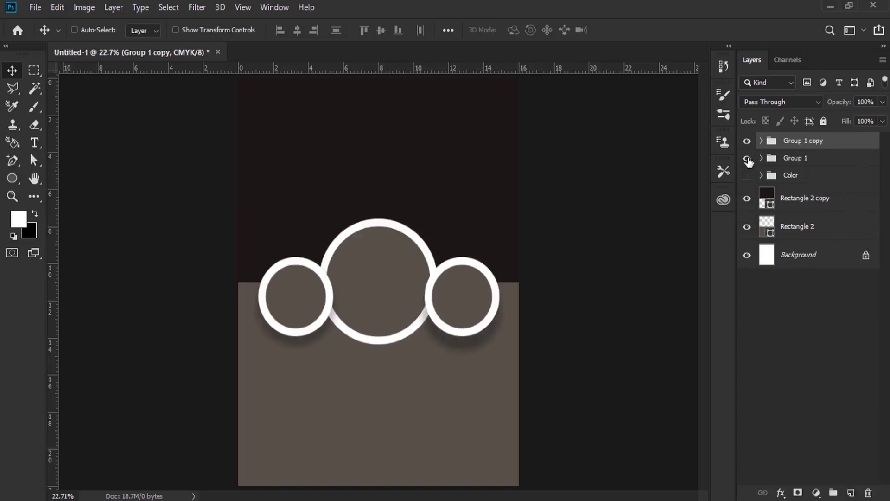
left_click(795, 158)
key("Delete")
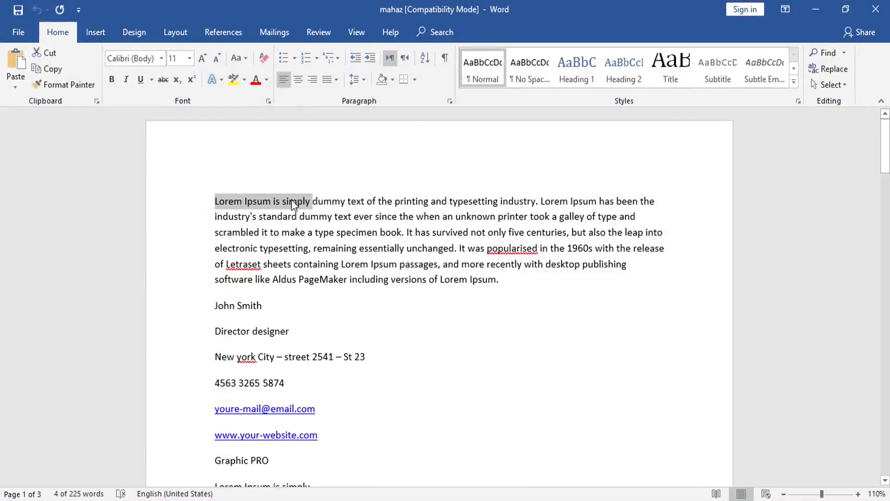
Copy the selected opening Lorem Ipsum words in Word
right_click(291, 200)
left_click(325, 225)
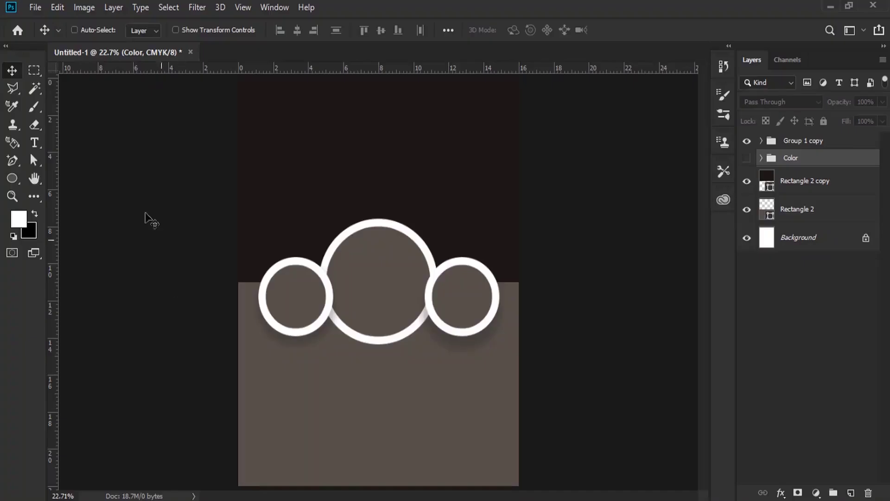
left_click(12, 196)
Paste the copied Lorem Ipsum words as a text line in the upper poster area and select it
mouse_move(209, 149)
left_mouse_down()
mouse_move(331, 271)
mouse_move(320, 229)
left_mouse_up()
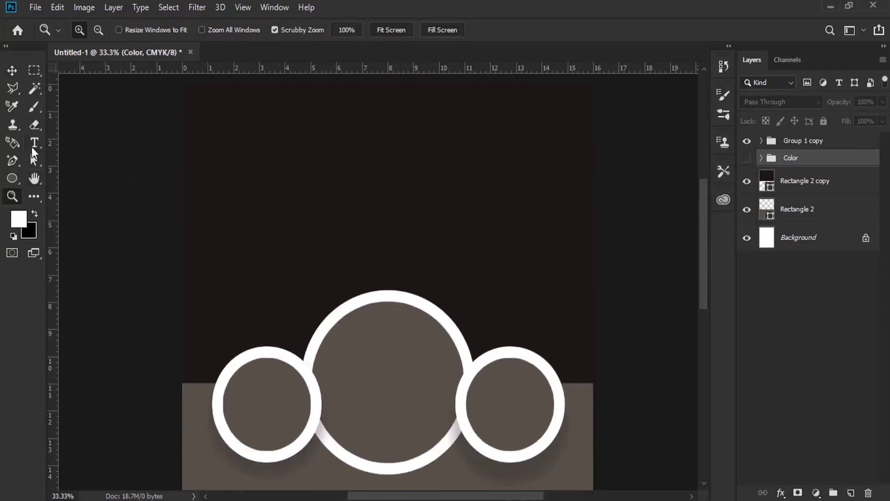
left_click(34, 144)
left_click(36, 213)
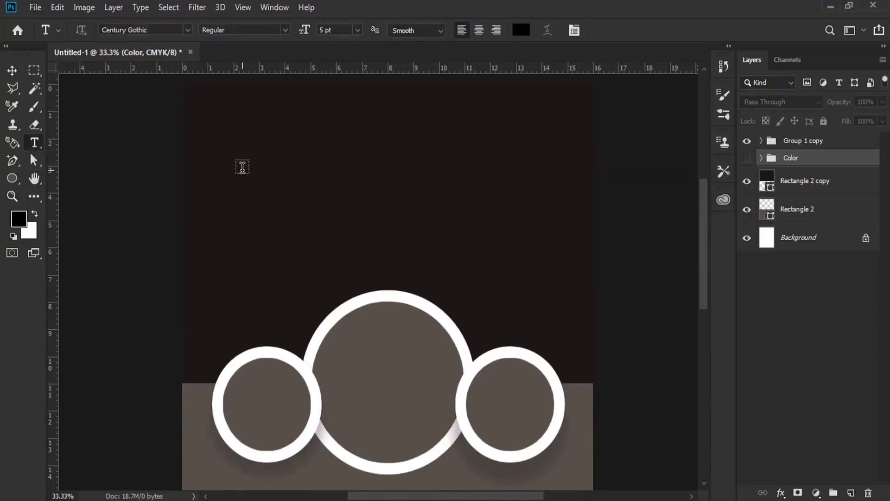
left_click(241, 168)
right_click(261, 165)
left_click(298, 214)
double_click(274, 166)
key("ctrl+a")
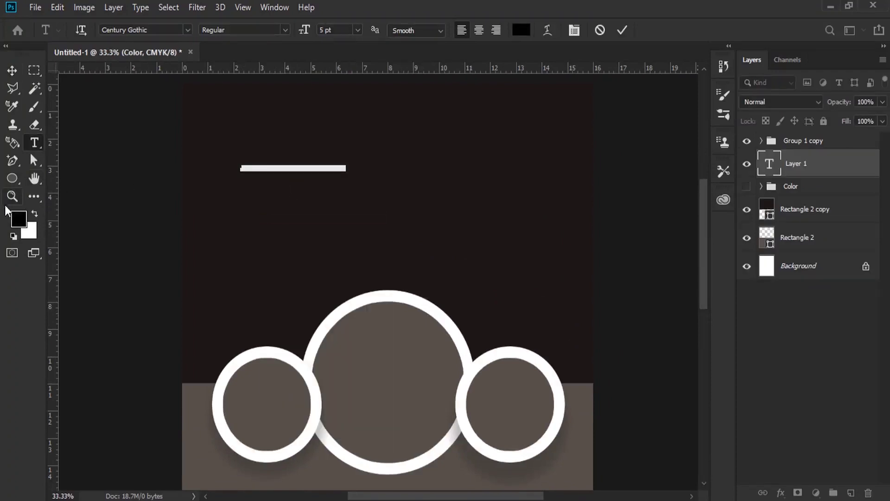
Colour the headline bright yellow and set it to 20 pt
left_click(21, 217)
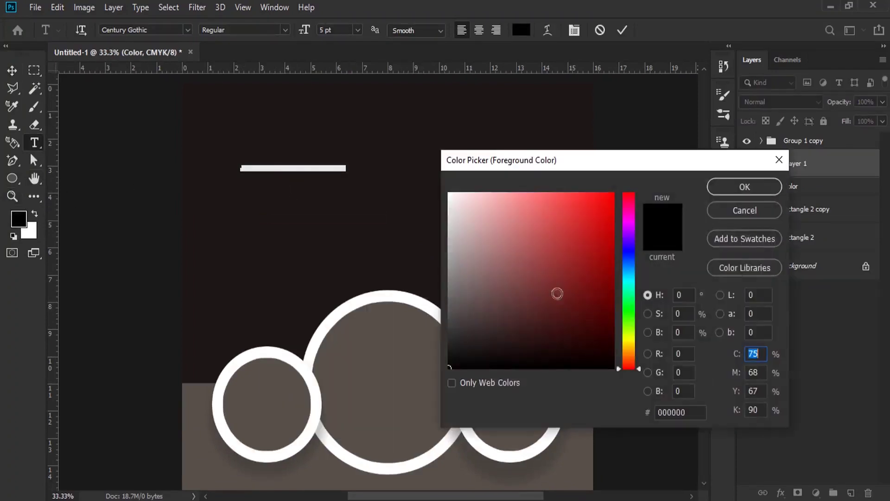
left_click(630, 340)
left_click(598, 205)
left_click(740, 187)
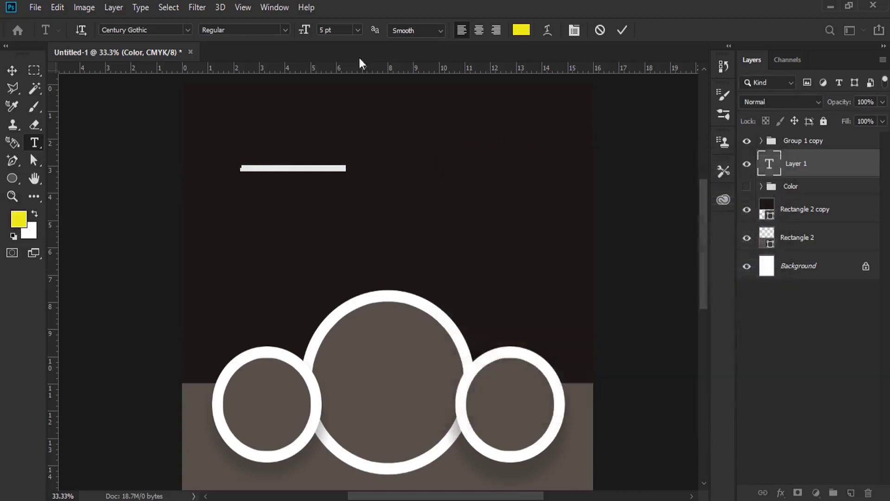
left_click_drag(304, 30, 316, 33)
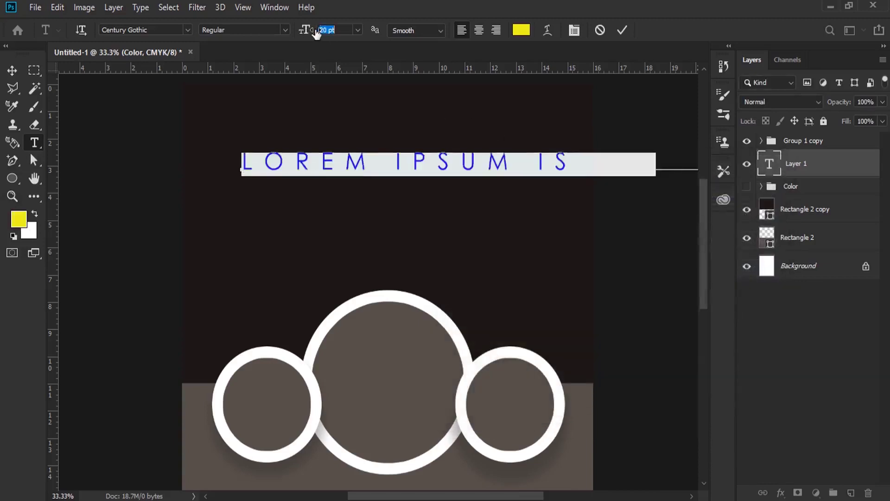
Set the headline's tracking to 0 and font to Impact in the Character panel
left_click(575, 30)
left_click(618, 144)
left_click(594, 214)
left_click(519, 114)
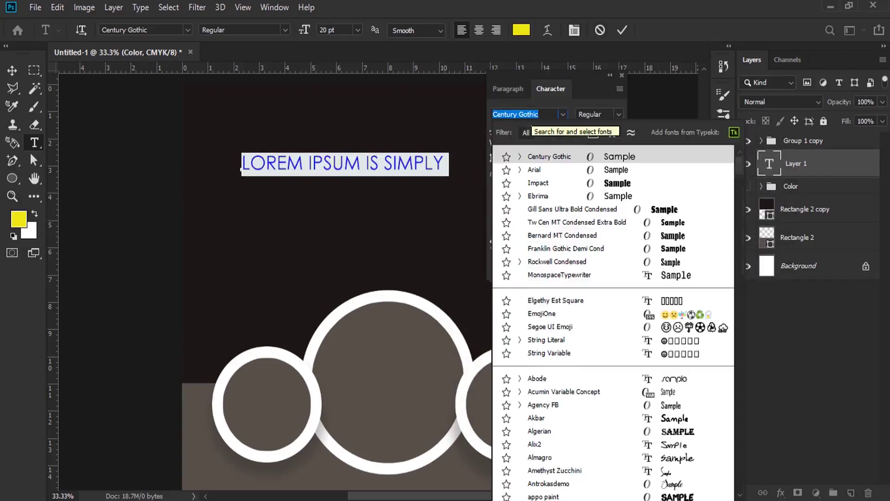
type("Imprint MT Shadow")
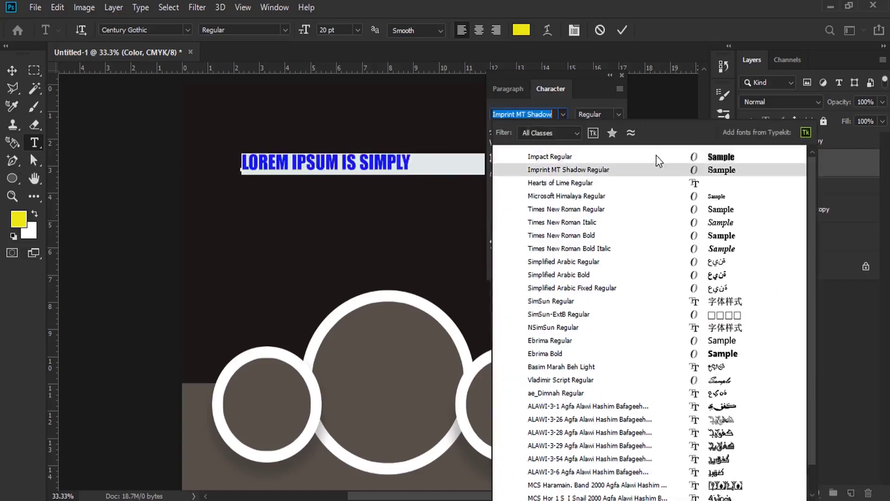
left_click(656, 155)
key("ctrl+Return")
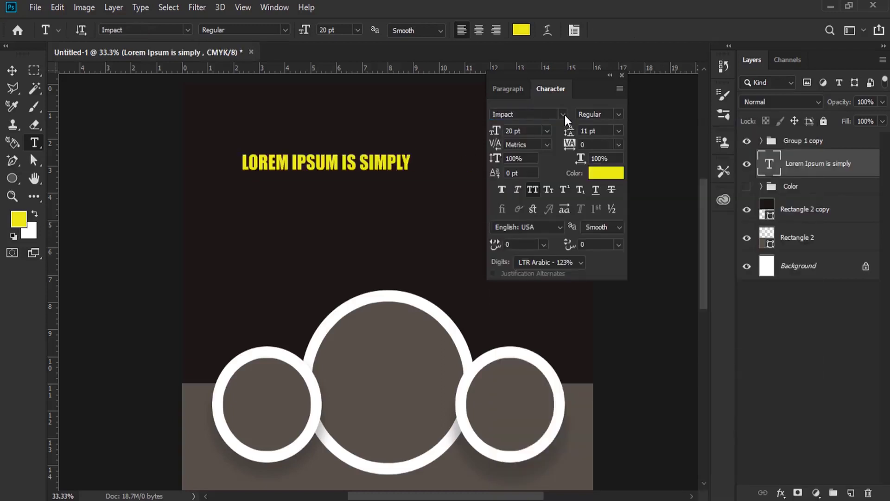
Break the headline into LOREM, IPSUM and SIMPLY lines, deleting the word IS
left_click(292, 160)
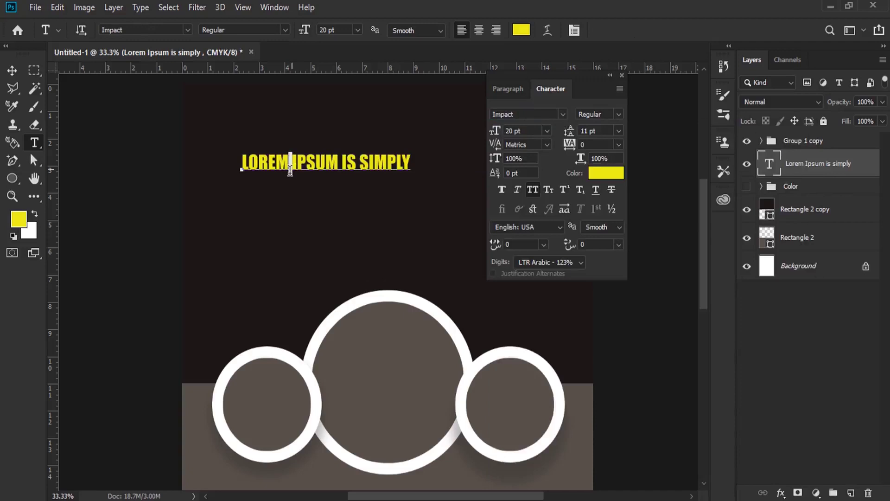
key("Return")
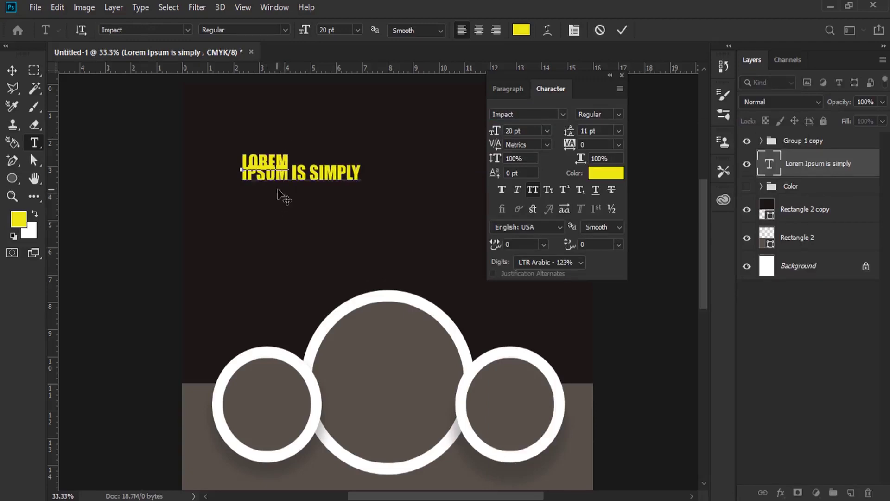
double_click(290, 180)
key("Return")
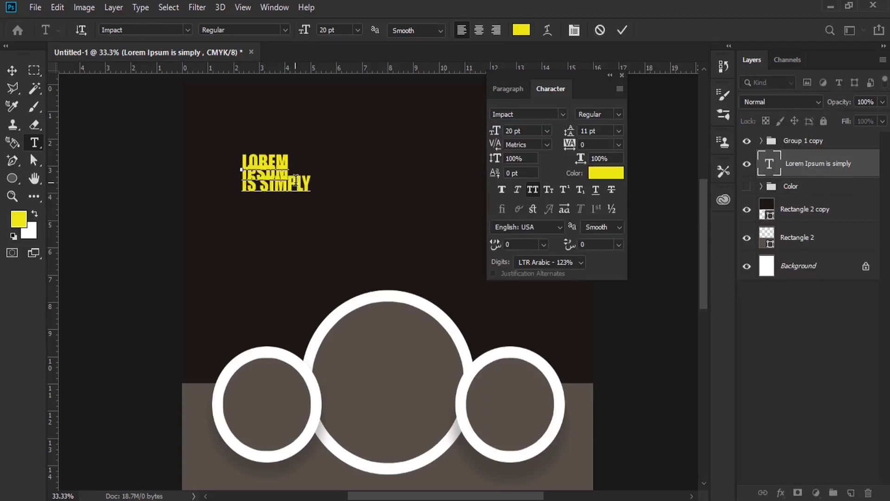
key("Return")
left_click_drag(297, 202, 226, 153)
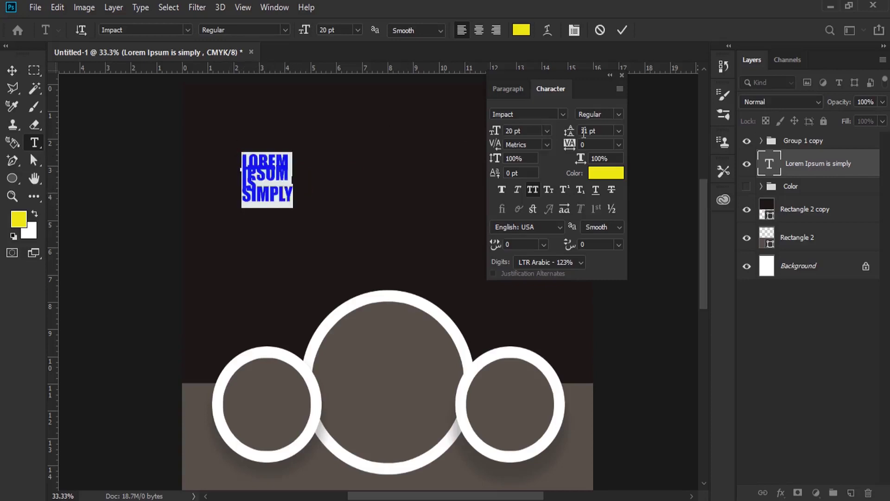
left_click_drag(574, 134, 575, 133)
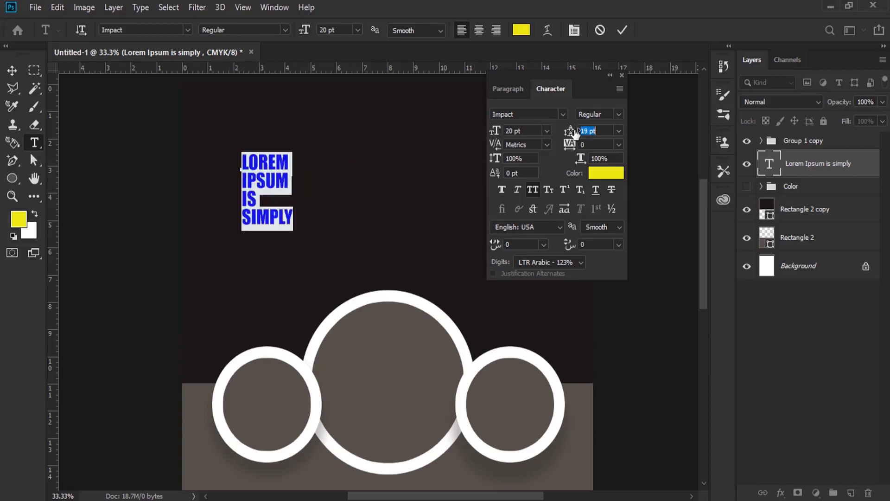
double_click(254, 191)
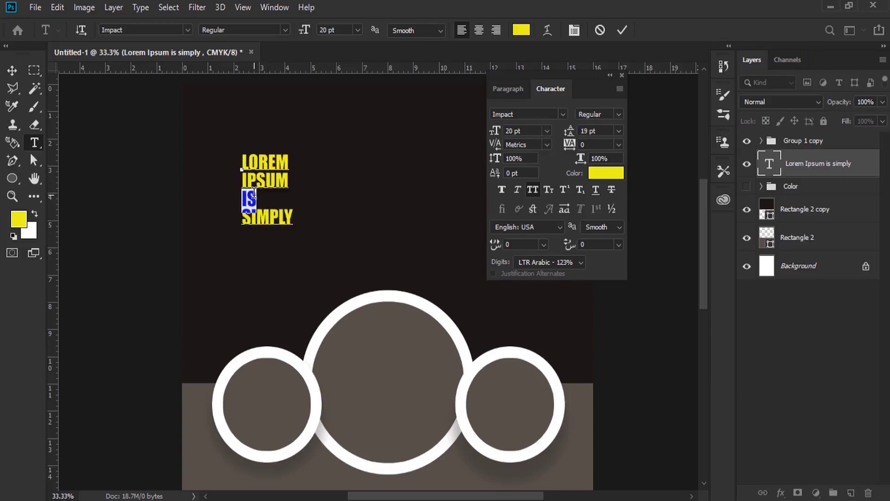
key("BackSpace")
key("BackSpace")
Set the headline in Gill Sans Ultra Bold Condensed, 51 pt with 43 pt leading
left_click_drag(290, 195, 228, 162)
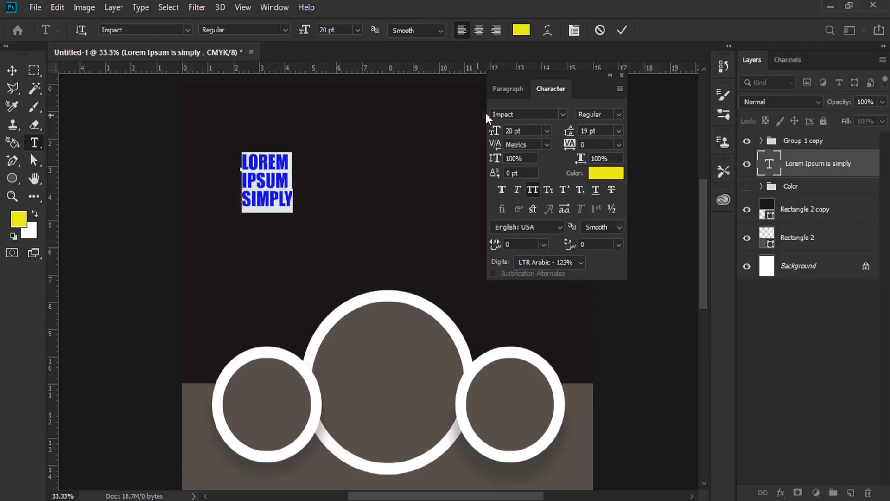
left_click(563, 114)
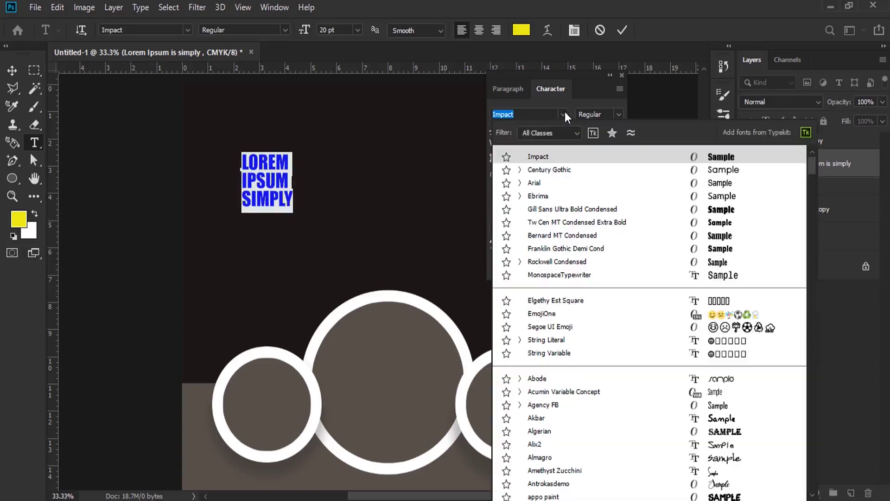
left_click(604, 214)
left_click_drag(495, 132, 516, 139)
left_click_drag(569, 131, 599, 137)
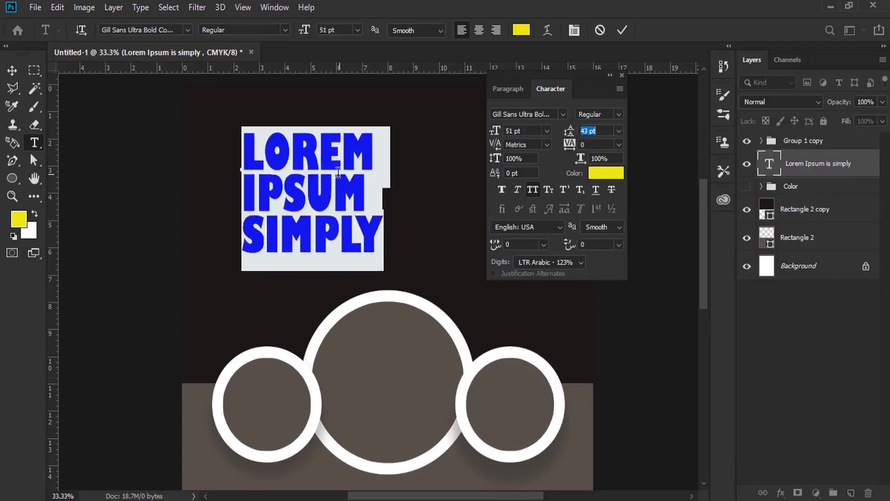
left_click(383, 161)
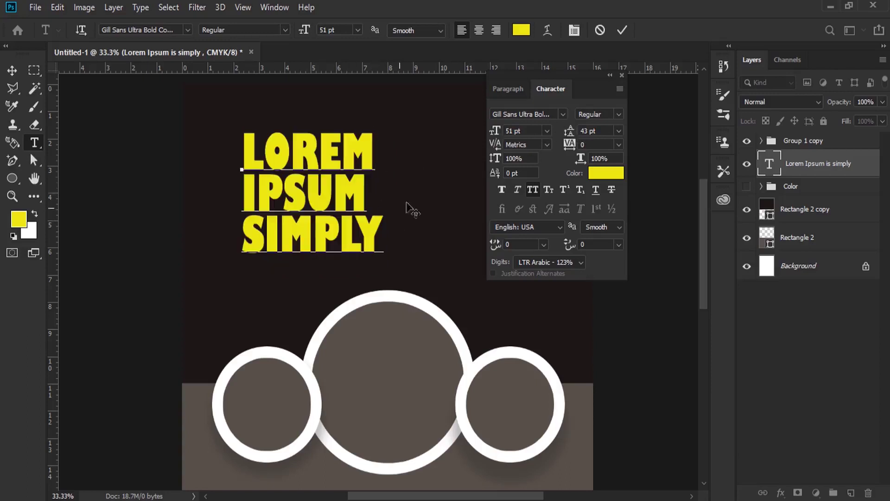
Move the headline left and down, and paste a second SIMPLY line below it
left_click_drag(402, 199, 374, 217)
left_click_drag(355, 250, 217, 261)
right_click(232, 268)
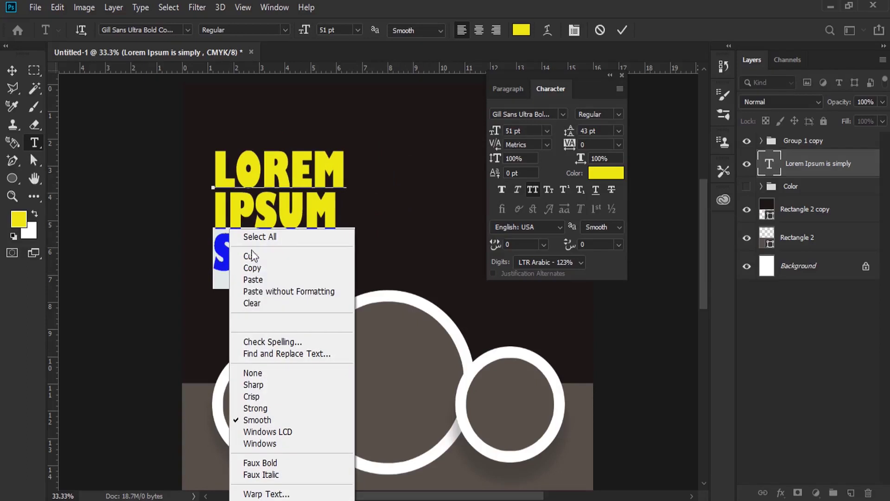
left_click(254, 267)
left_click(343, 251)
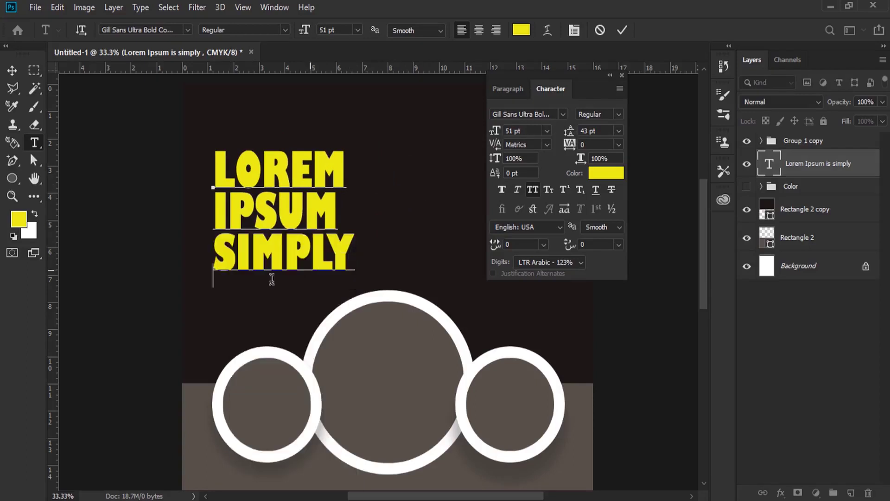
right_click(234, 284)
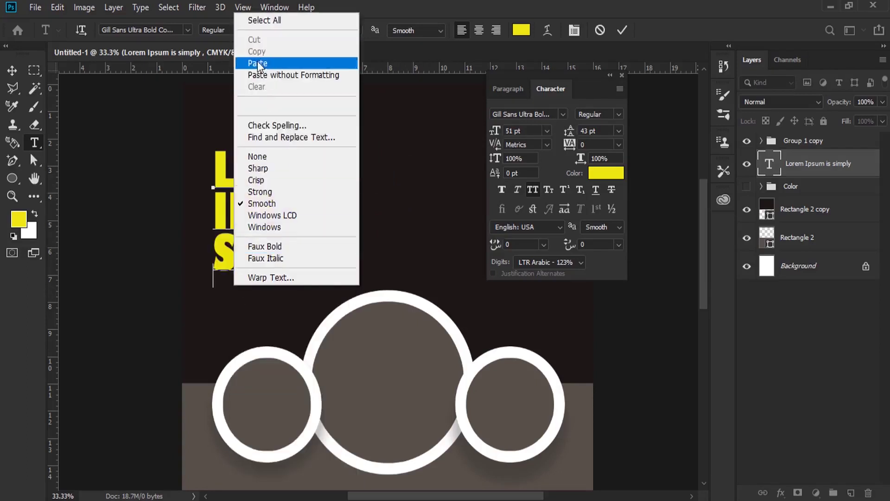
left_click(256, 77)
Trim the second SIMPLY to SIM and shorten IPSUM to IPSU
double_click(286, 287)
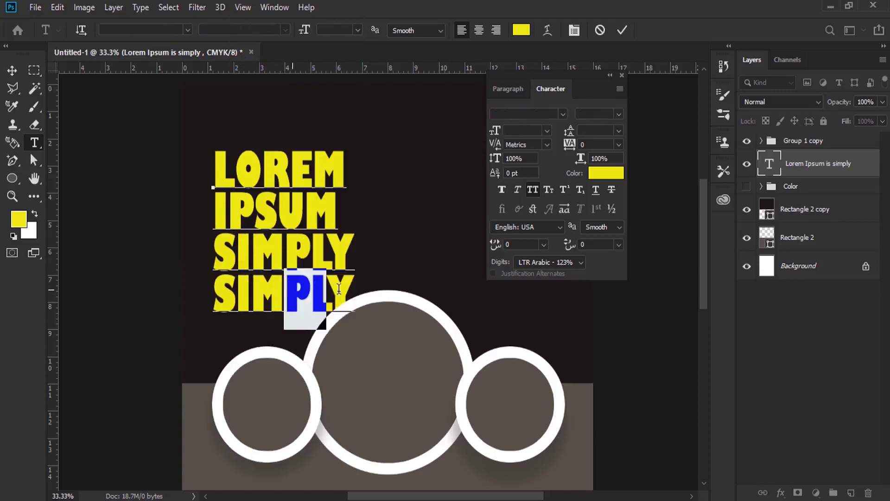
left_click_drag(284, 290, 355, 290)
key("Left")
key("Delete")
key("Delete")
key("Delete")
left_click(320, 209)
key("shift+Right")
key("BackSpace")
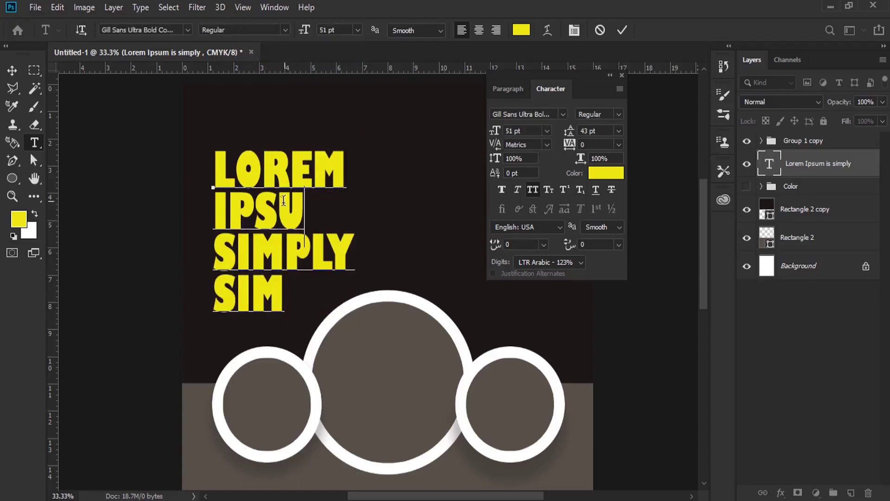
Colour the IPSU and SIM lines white, commit the text and close the Character panel
key("shift+Home")
left_click(35, 215)
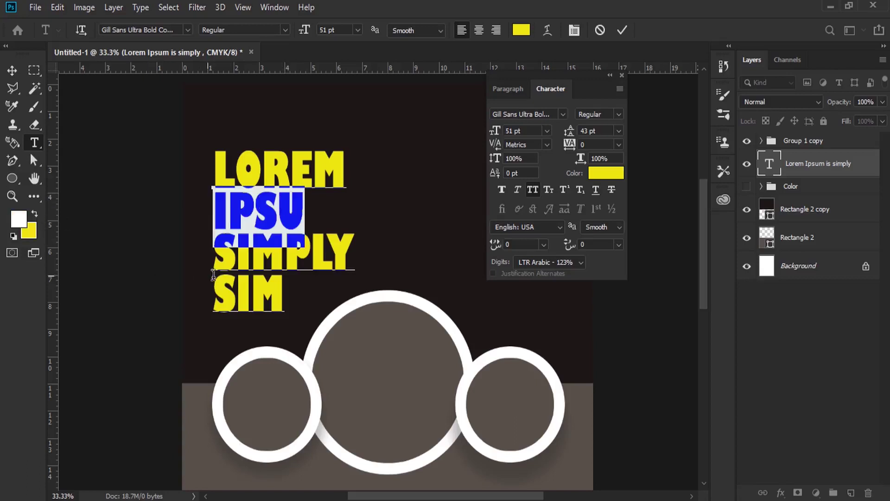
key("Down")
key("Down")
key("shift+End")
left_click(34, 214)
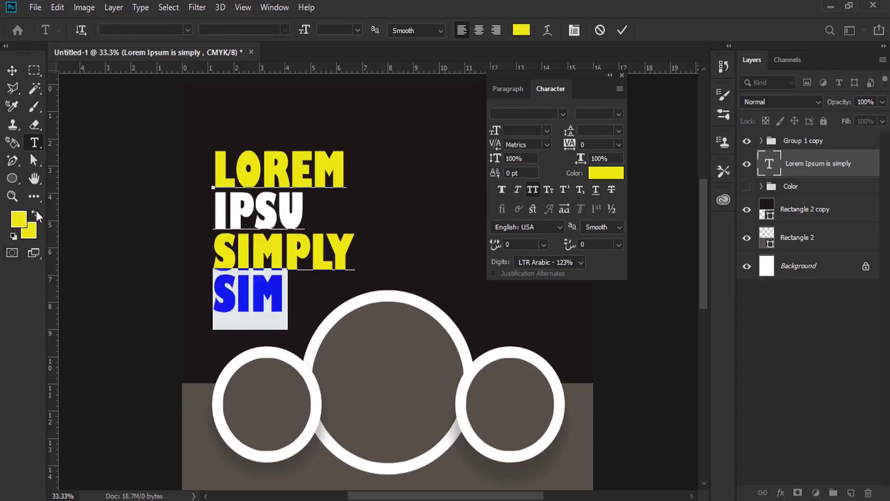
key("ctrl+Return")
key("v")
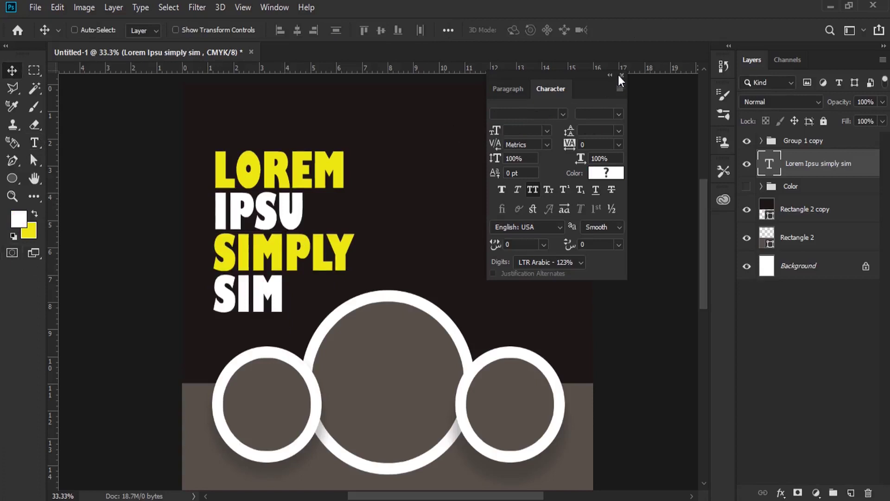
left_click(620, 75)
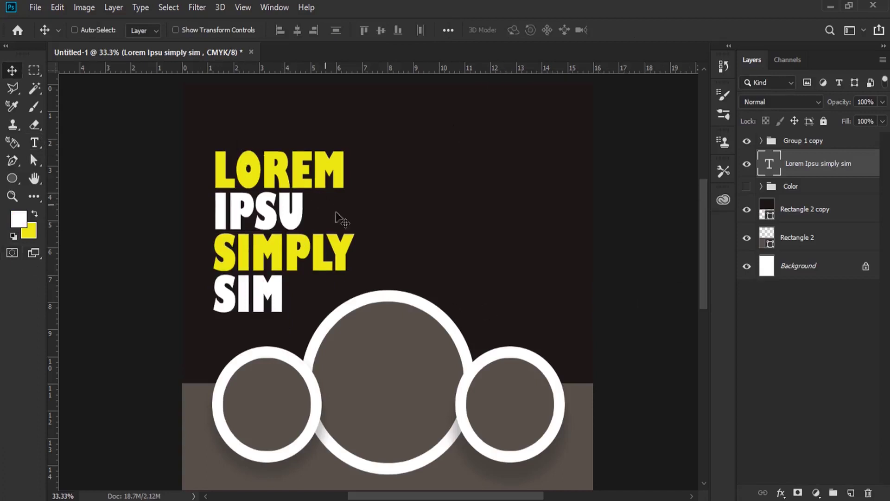
scroll(324, 201, "down", 1)
scroll(358, 235, "down", 1)
scroll(364, 214, "down", 2)
scroll(364, 213, "down", 1)
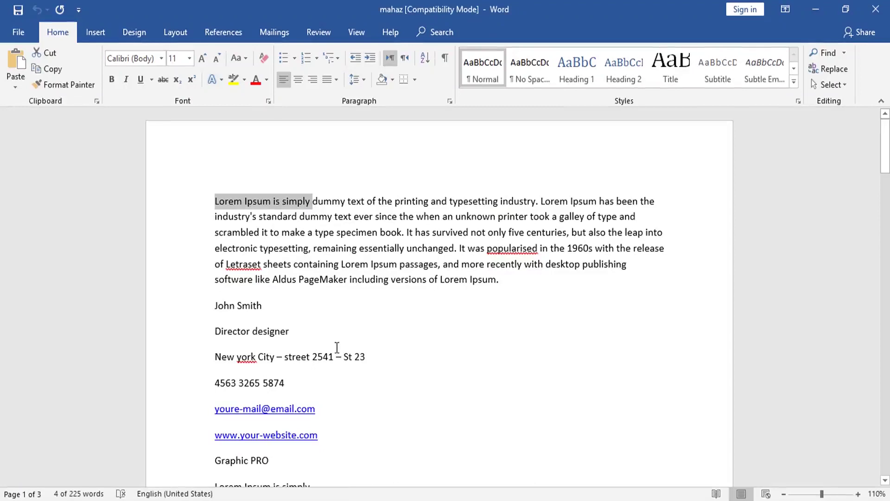
Select the opening of the Word Lorem Ipsum paragraph, from 'Lorem' through 'printer'
left_click(221, 199)
mouse_move(217, 201)
left_mouse_down()
mouse_move(599, 222)
mouse_move(585, 219)
left_mouse_up()
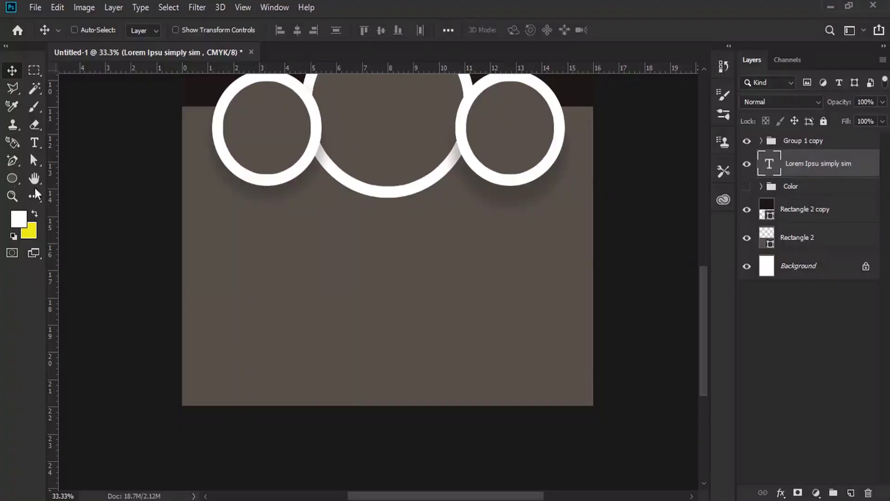
Paste the paragraph into a new text box below the circles and make it white
left_click(34, 144)
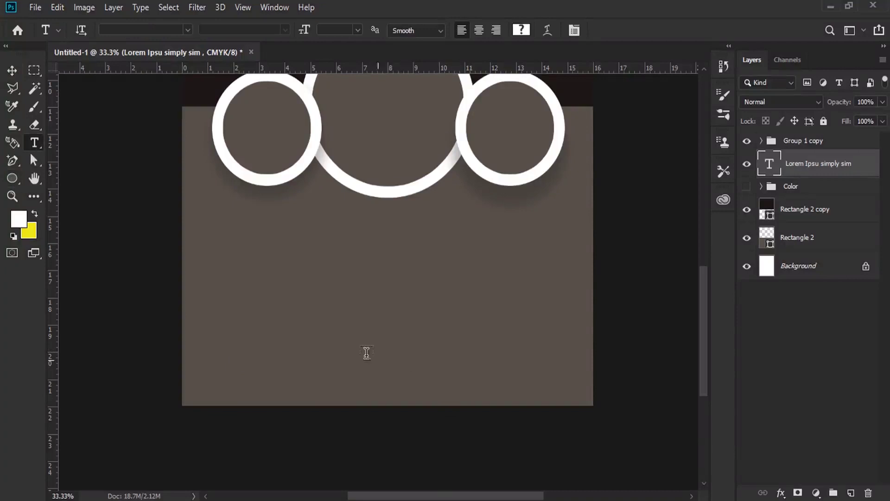
left_click_drag(220, 272, 563, 334)
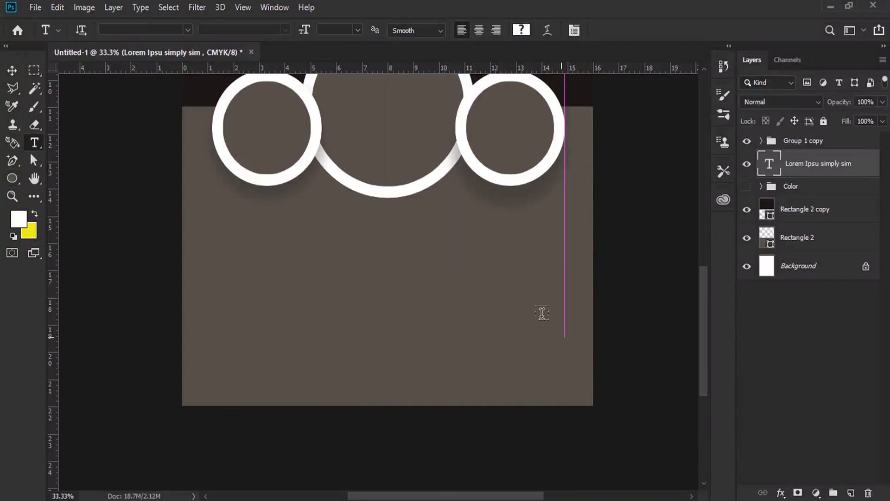
left_click_drag(541, 313, 535, 308)
right_click(446, 278)
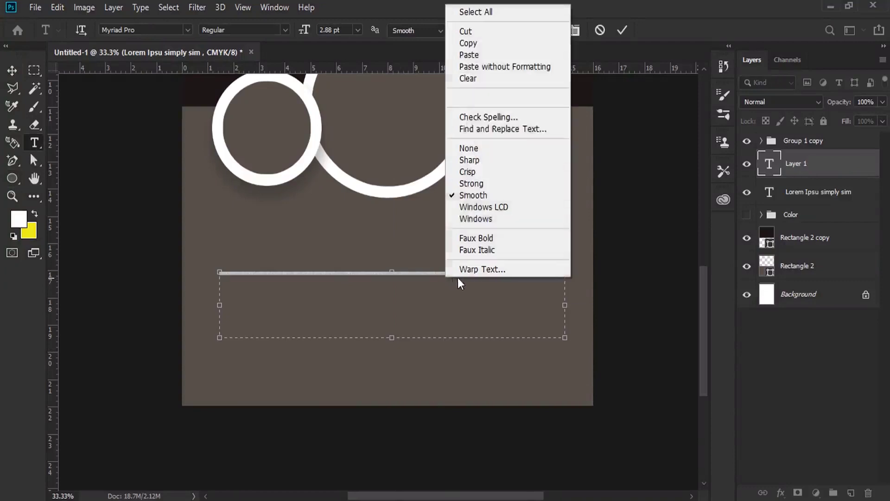
left_click(468, 56)
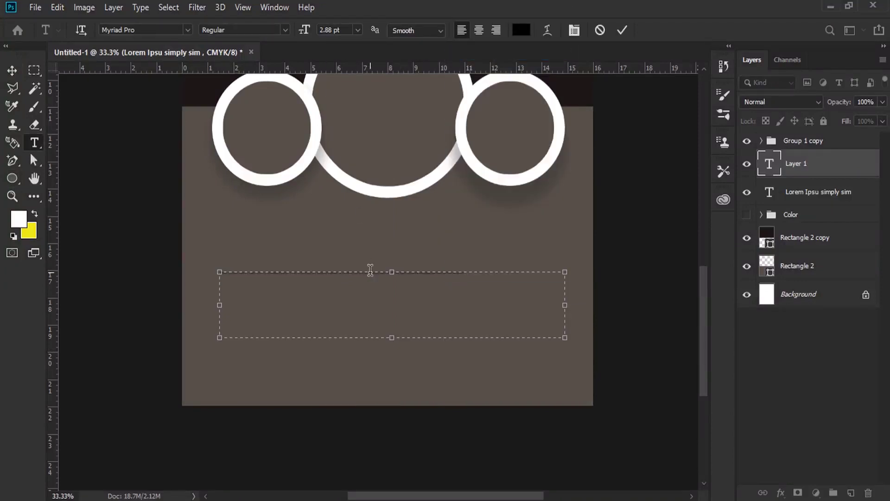
triple_click(315, 274)
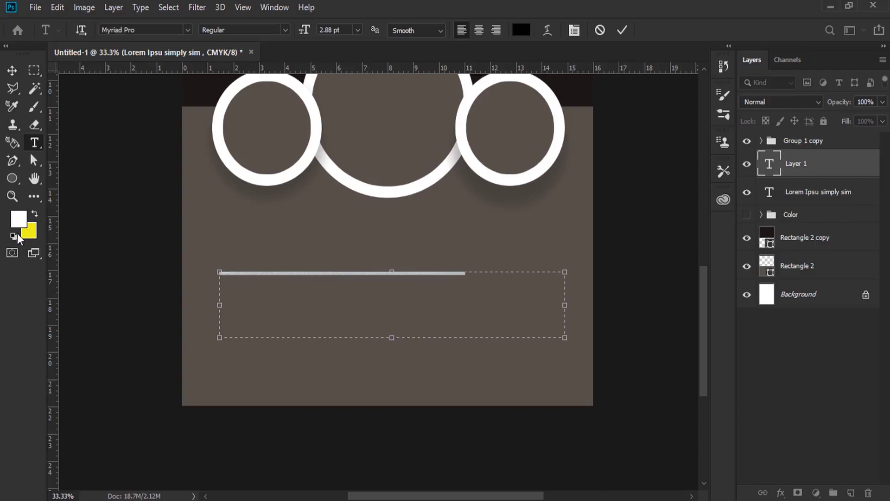
left_click(36, 214)
Set the paragraph to 12.88 pt with All Caps off and Auto leading
left_click_drag(305, 31, 309, 32)
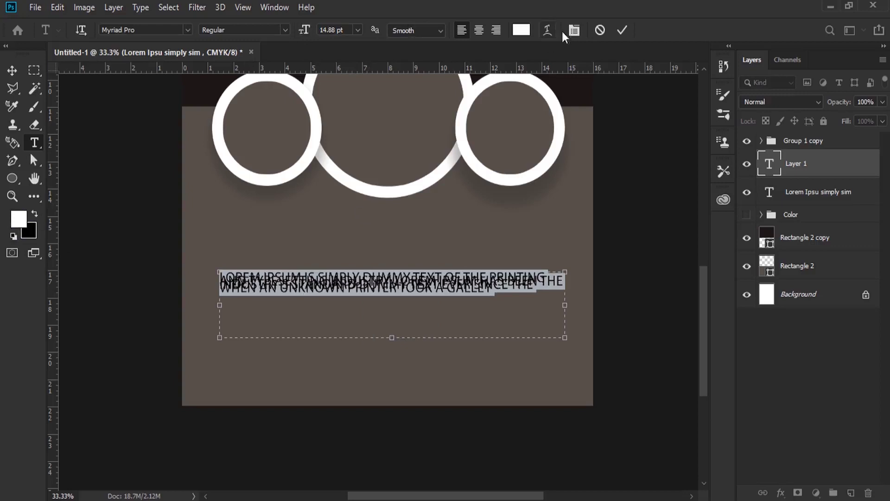
left_click(575, 30)
left_click(533, 189)
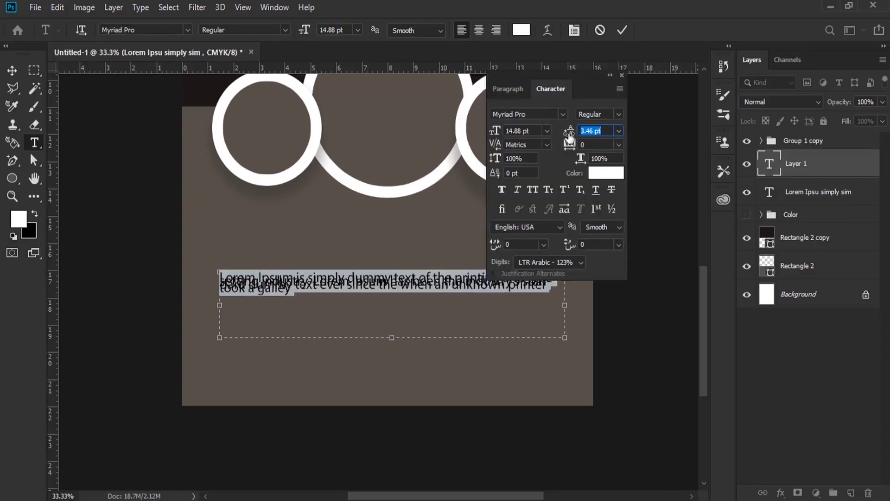
left_click(619, 130)
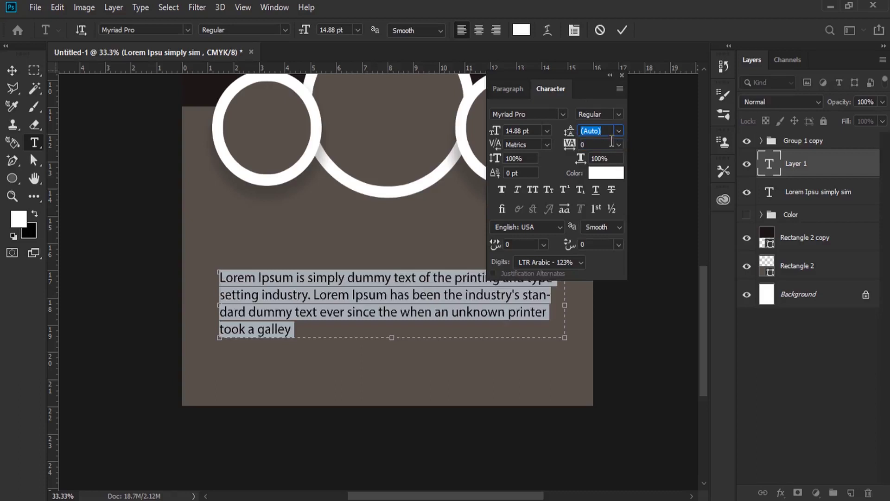
left_click(500, 130)
key("Down")
key("Down")
Centre-align the paragraph, shorten its box to three lines, commit and nudge it down
left_click(520, 89)
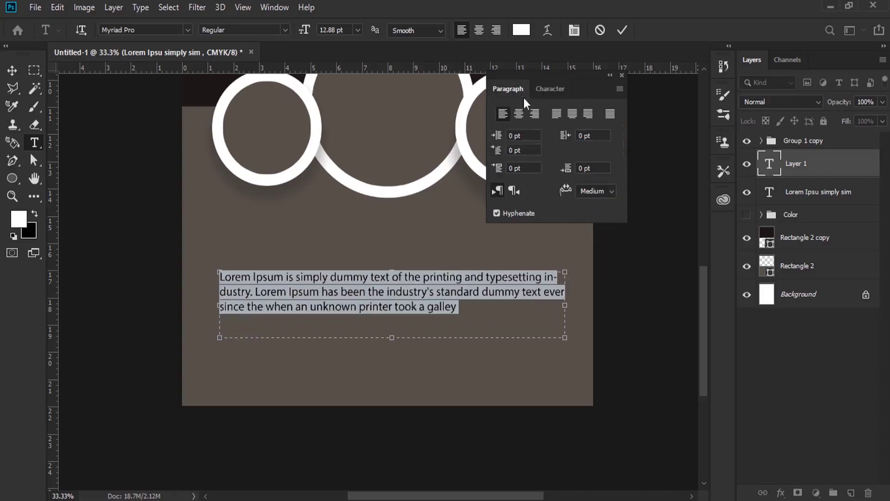
left_click(522, 112)
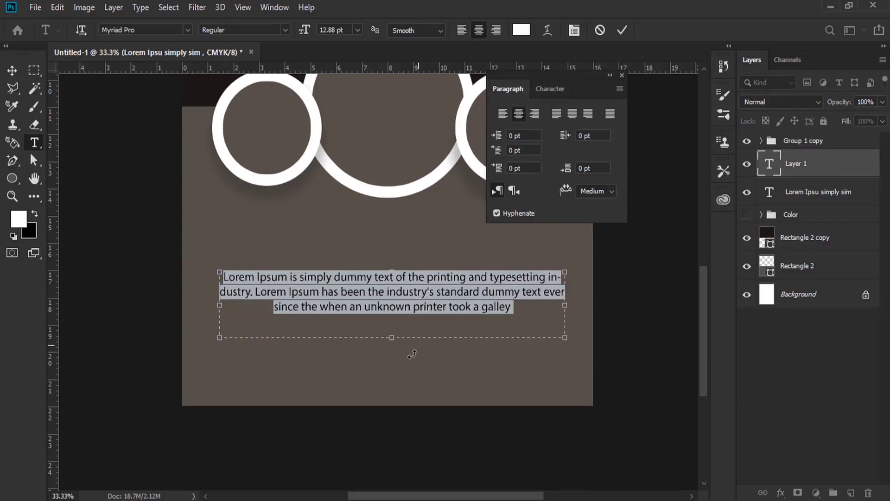
left_click_drag(392, 340, 396, 318)
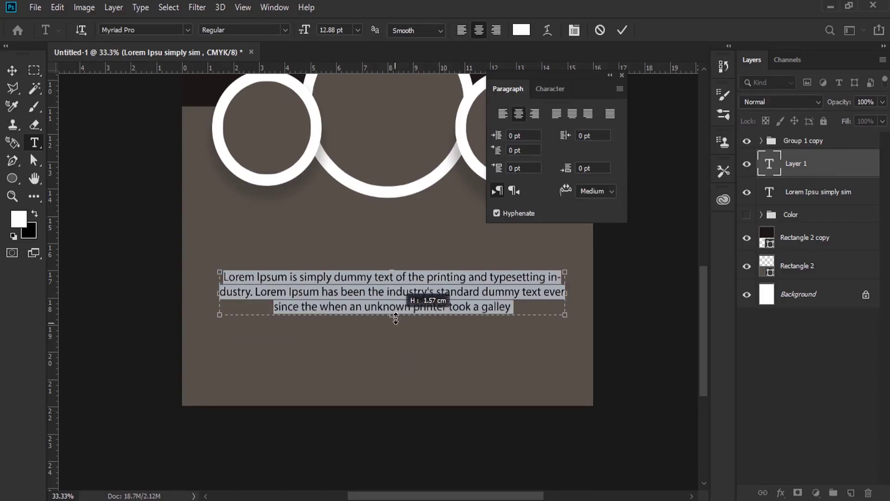
left_click(622, 75)
left_click(12, 72)
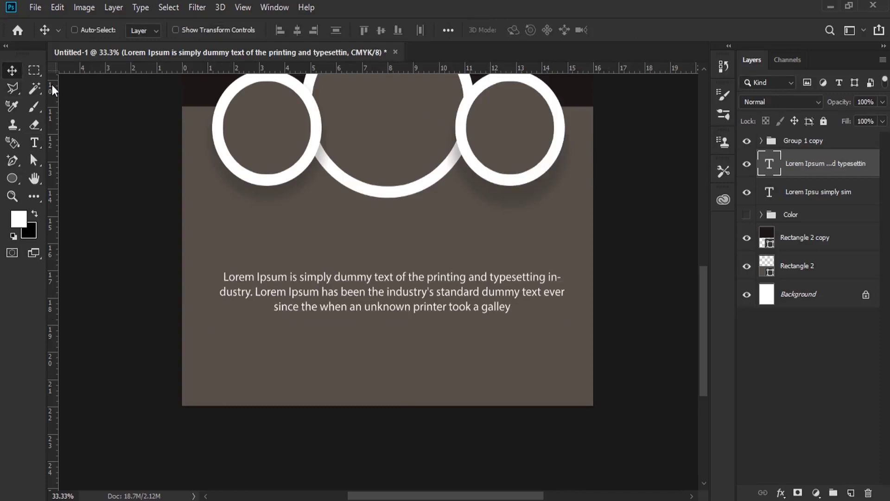
key("shift+Down")
key("shift+Down")
key("shift+Down")
key("shift+Down")
key("shift+Down")
key("shift+Down")
key("shift+Down")
key("shift+Down")
key("shift+Down")
key("shift+Down")
Copy 'Lorem Ipsum is simply dummy text' from Word and return to the Photoshop poster
key("alt+Tab")
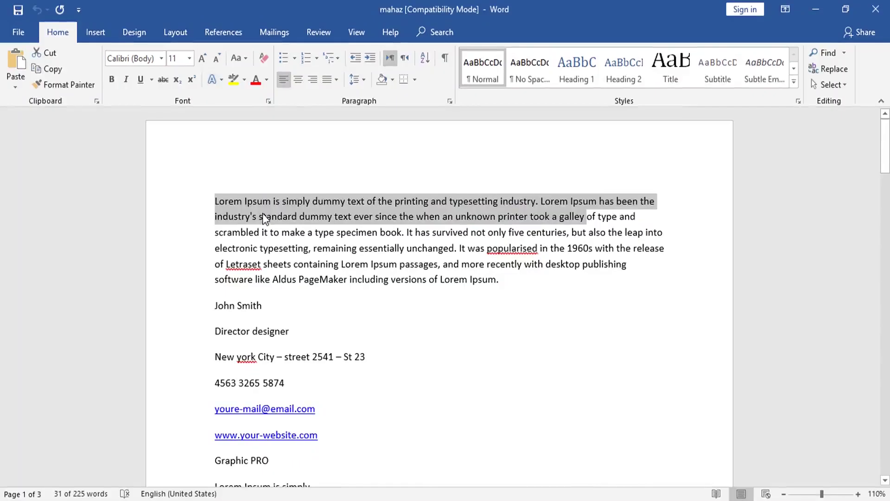
left_click(264, 216)
left_click_drag(215, 201, 389, 208)
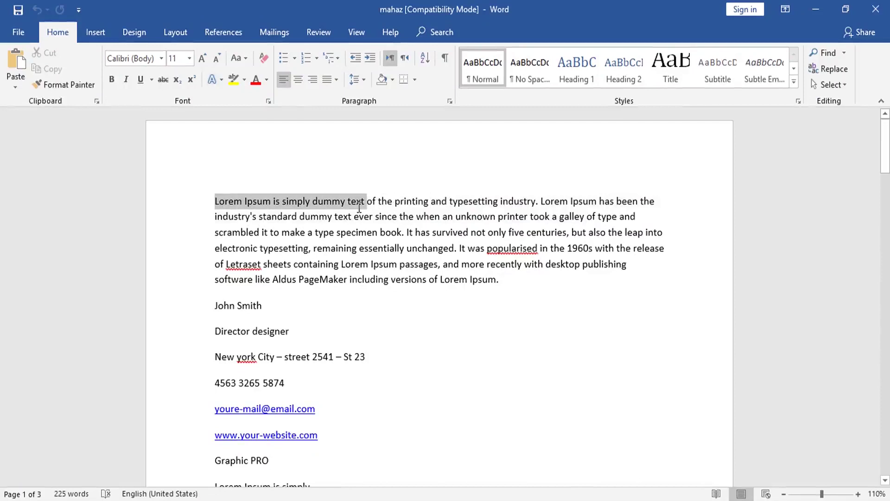
left_click_drag(389, 209, 365, 208)
left_click(41, 73)
key("alt+Tab")
left_click(341, 255)
Paste the copied phrase as a new text layer and set it in Impact
right_click(346, 255)
left_click(377, 279)
key("ctrl+a")
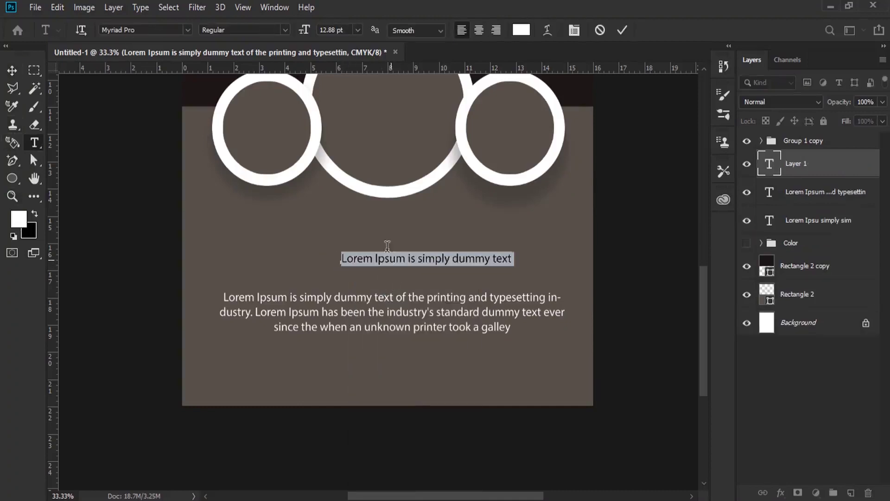
left_click(142, 32)
type("im")
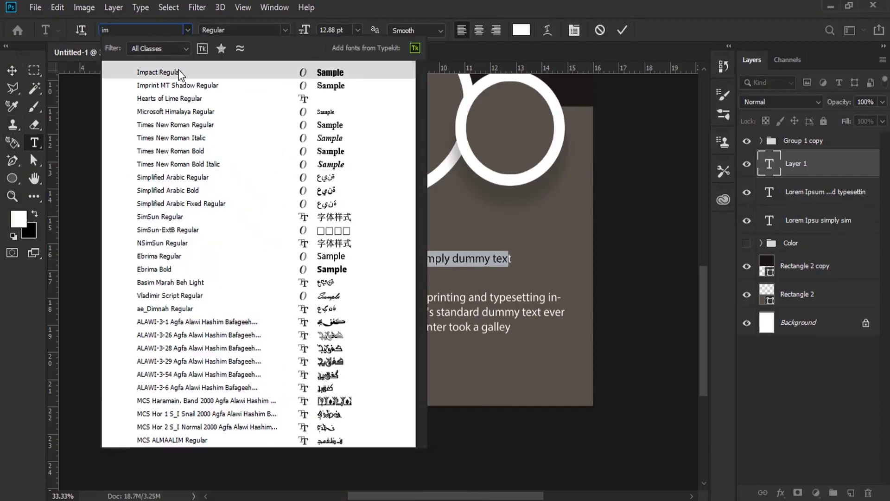
left_click(180, 73)
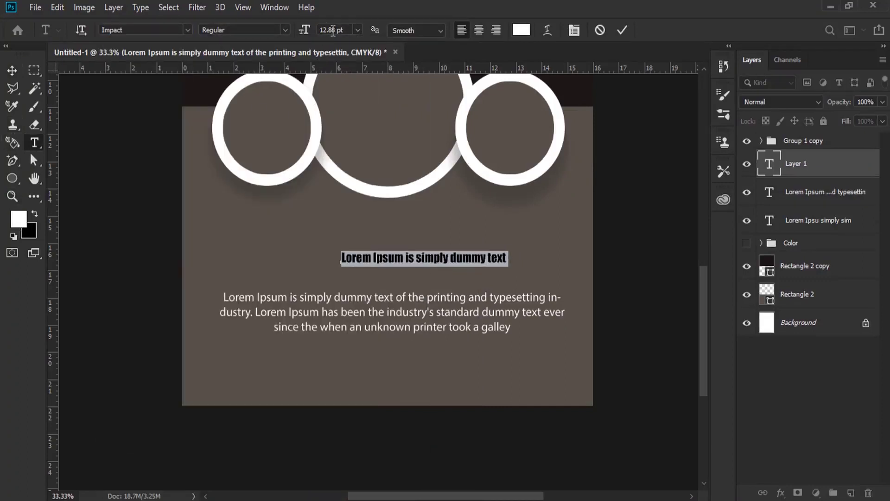
scroll(316, 31, "up", 1)
scroll(317, 32, "up", 3)
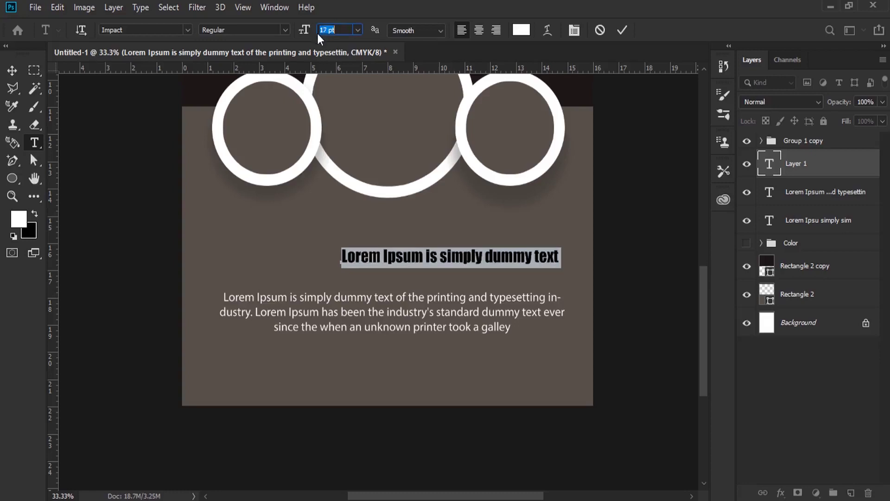
Centre the heading horizontally on the canvas, just above the body paragraph
left_click(12, 70)
left_click_drag(460, 259, 392, 273)
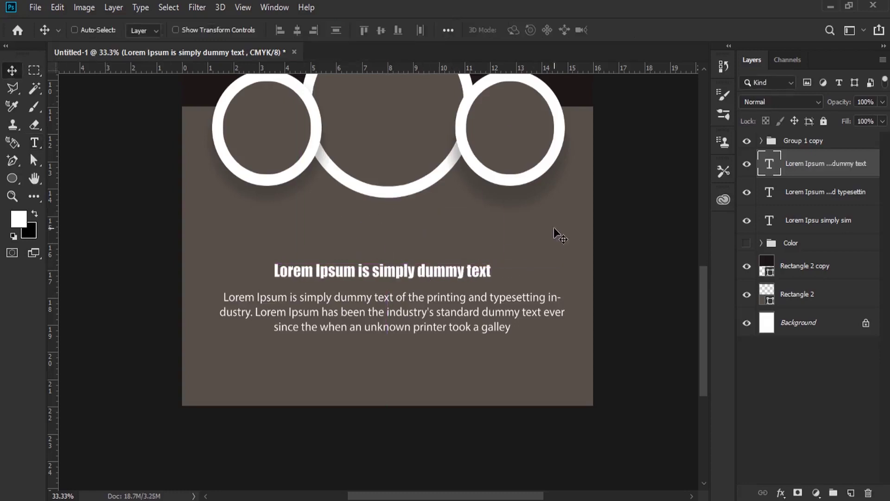
left_click(180, 7)
left_click(182, 23)
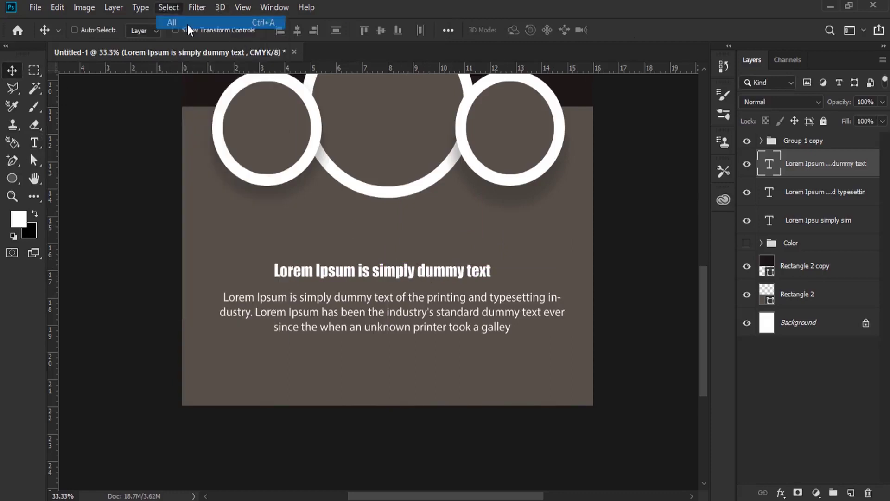
left_click(299, 30)
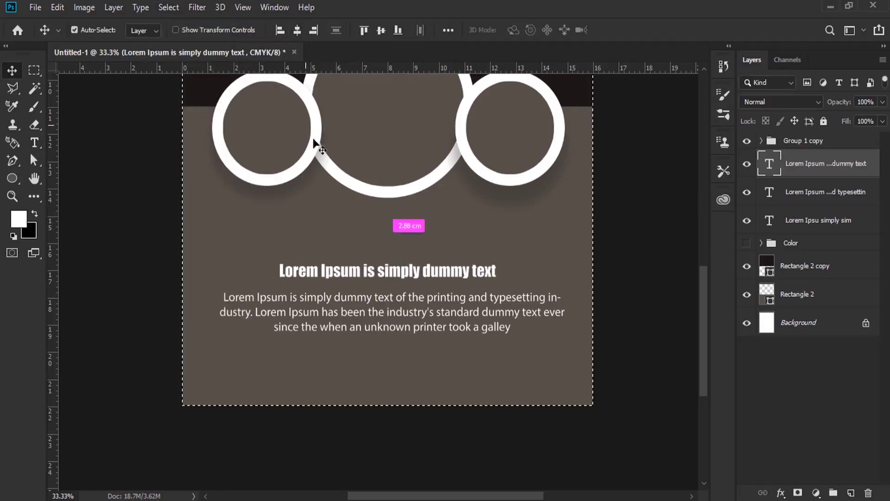
key("ctrl+d")
key("shift+Down")
key("shift+Down")
key("shift+Down")
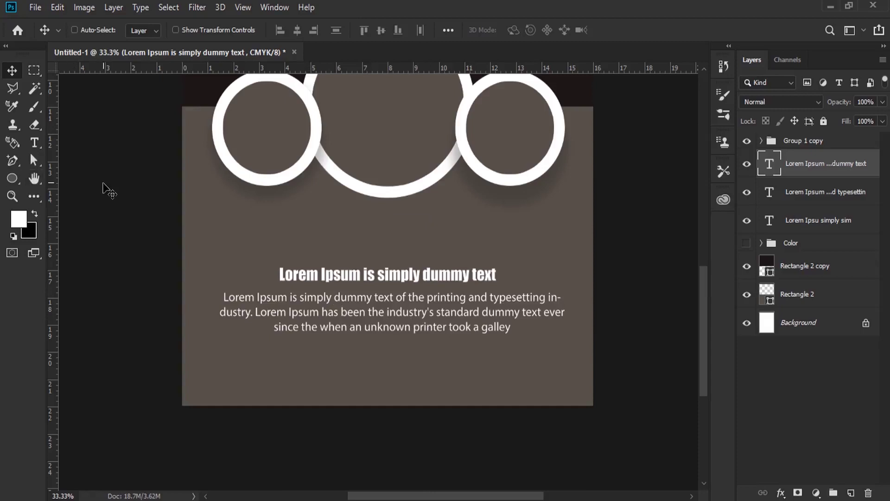
Draw a small circle above-left of the heading, filled with the poster's dark colour
left_click(15, 179)
right_click(18, 179)
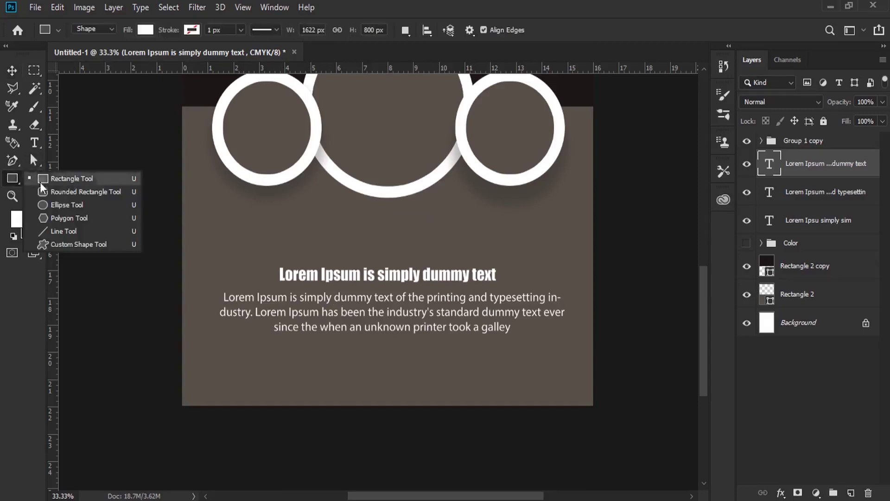
left_click(59, 206)
left_click_drag(231, 201, 280, 252)
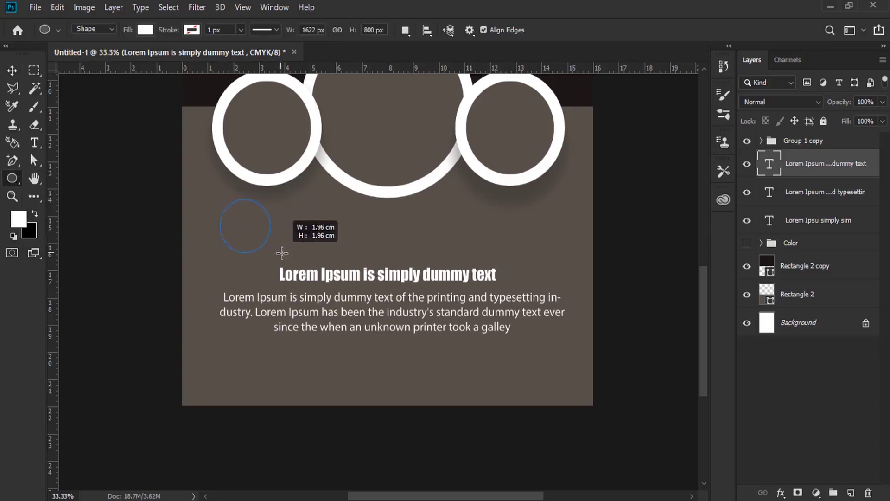
left_click_drag(280, 252, 281, 253)
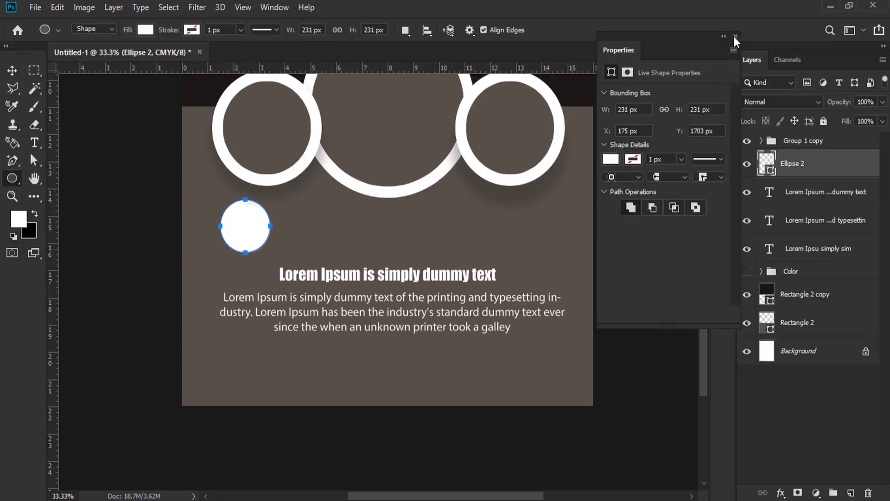
left_click(736, 36)
double_click(764, 172)
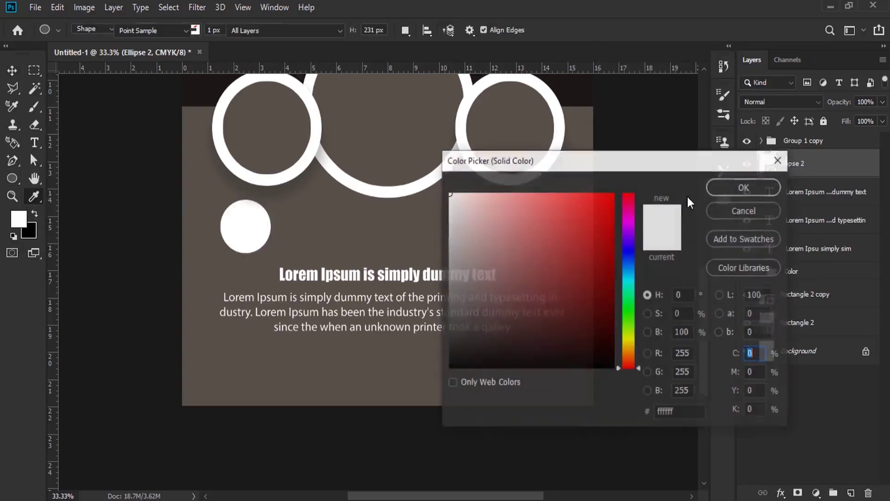
left_click(205, 95)
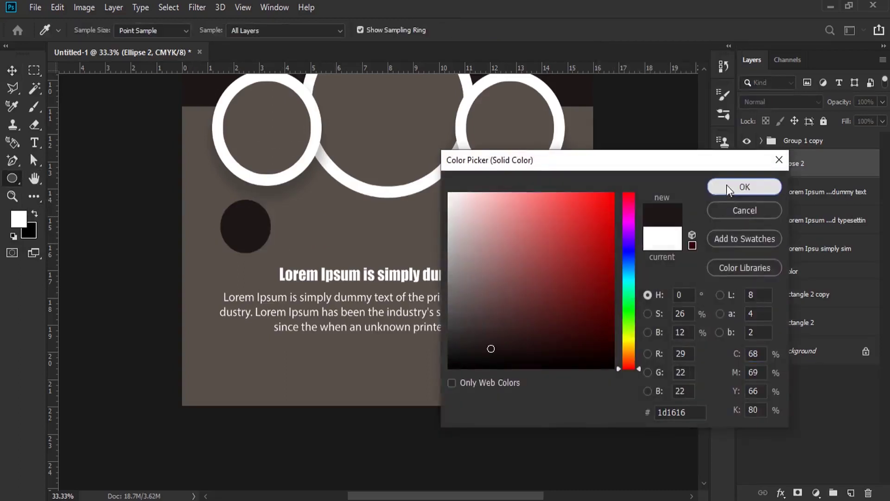
left_click(744, 187)
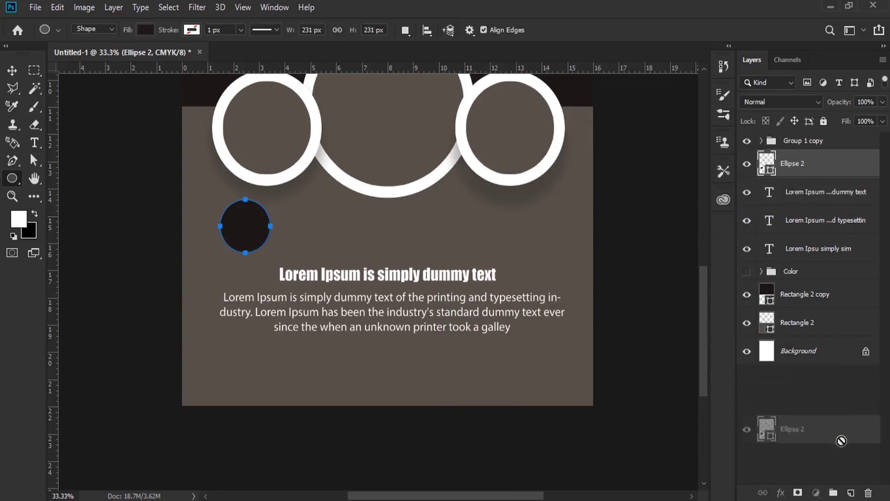
Duplicate the circle, make the lower copy bright yellow and offset it into a crescent
left_click_drag(830, 183, 852, 493)
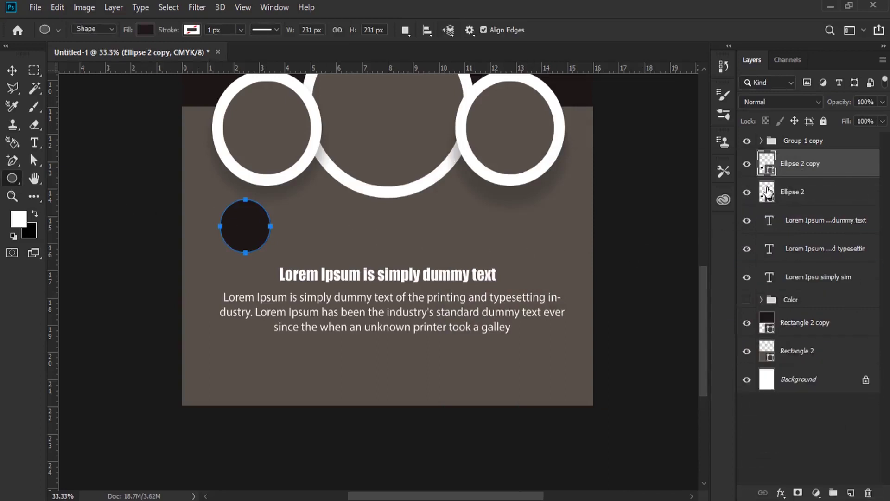
left_click(768, 192)
double_click(768, 192)
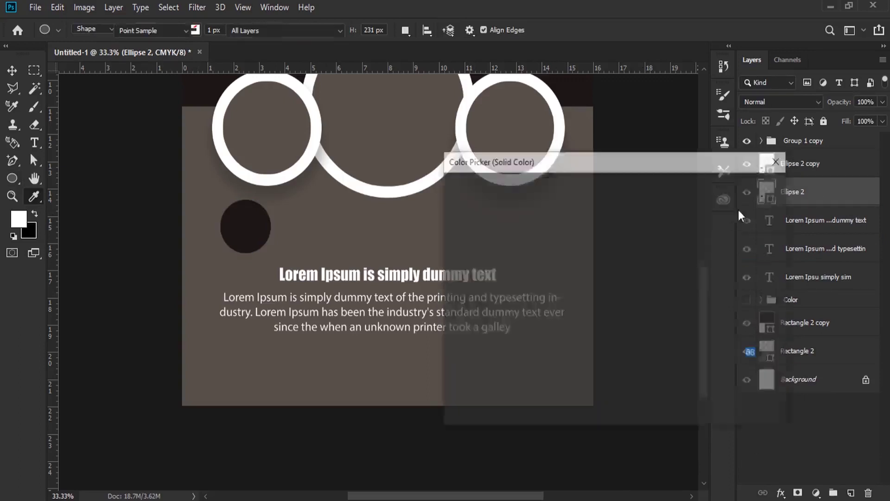
left_click(629, 341)
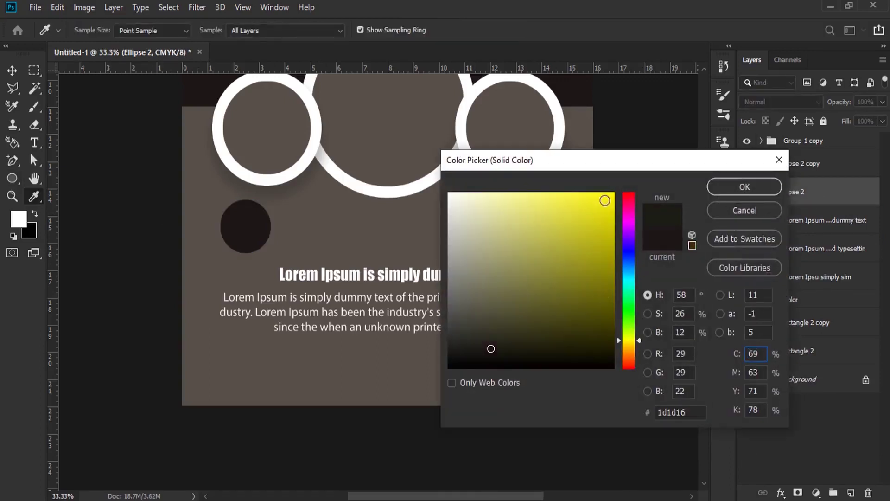
left_click(605, 201)
left_click(744, 187)
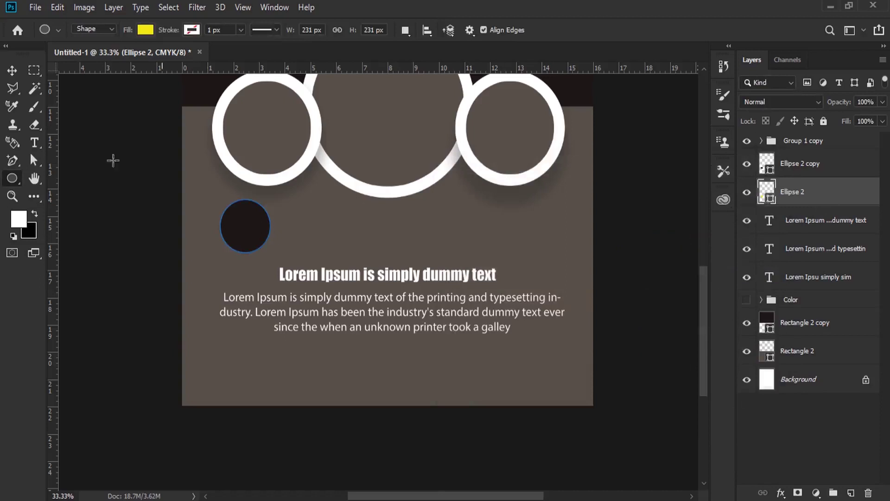
left_click(13, 70)
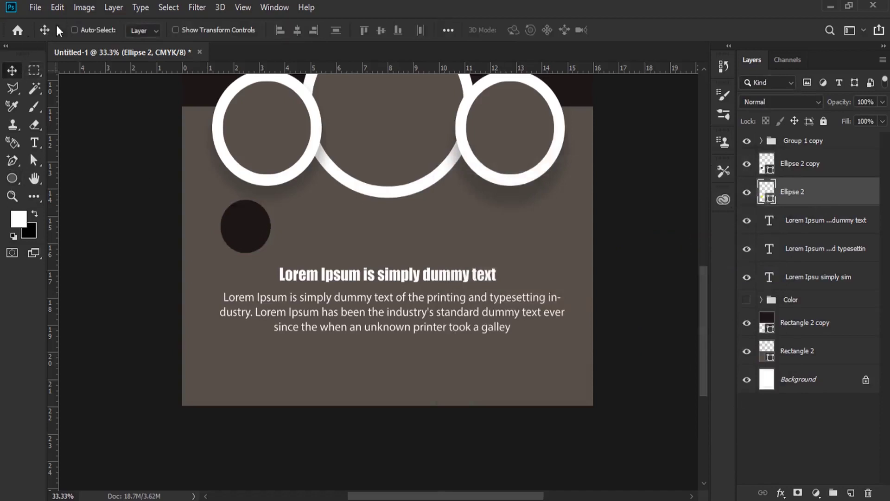
left_click(57, 7)
left_click(204, 301)
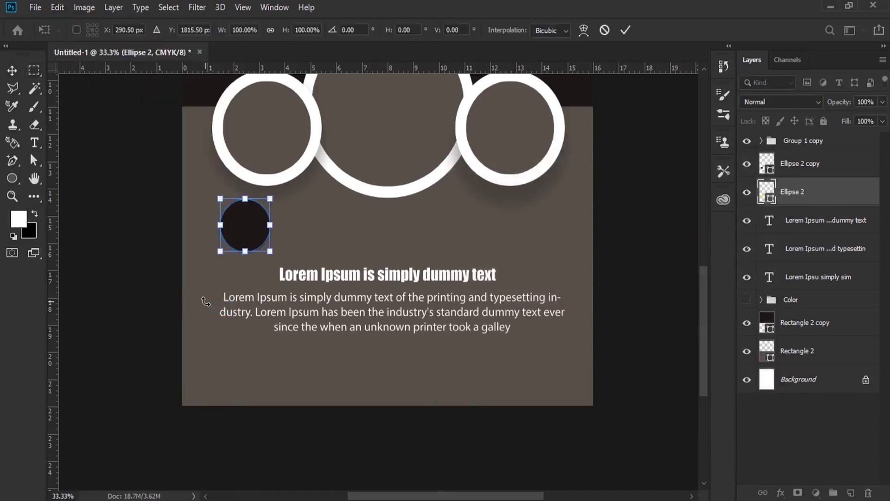
key("Right")
key("Right")
key("Right")
key("Up")
key("Up")
key("Up")
key("Up")
key("Up")
key("Up")
key("Return")
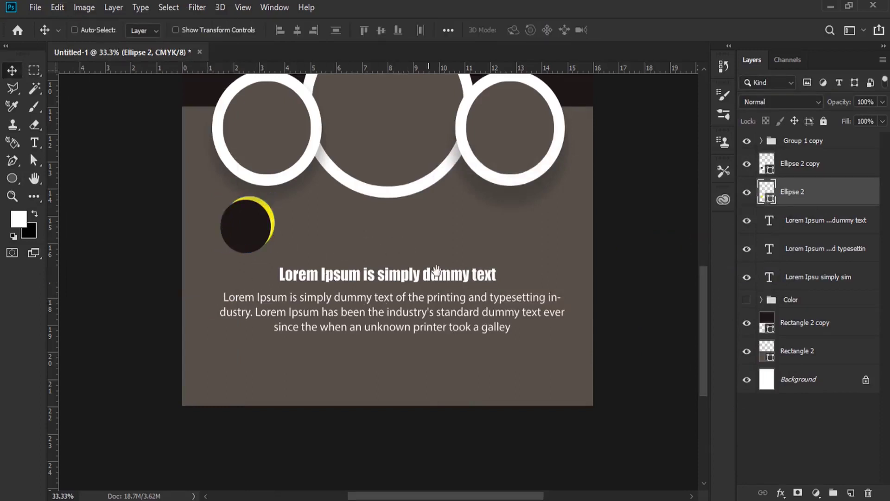
Copy the Lorem Ipsum line from Word and start a text box below the right circle
scroll(418, 297, "right", 3)
scroll(232, 279, "up", 2)
left_click(34, 143)
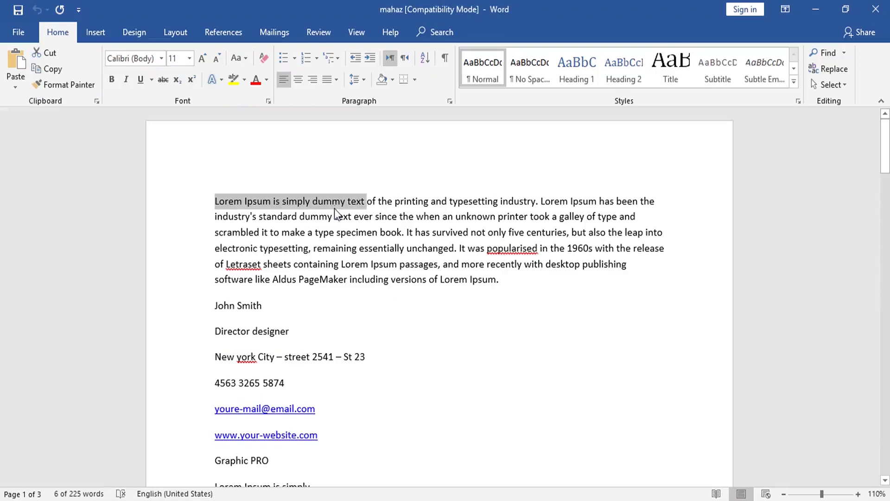
right_click(335, 204)
left_click(360, 232)
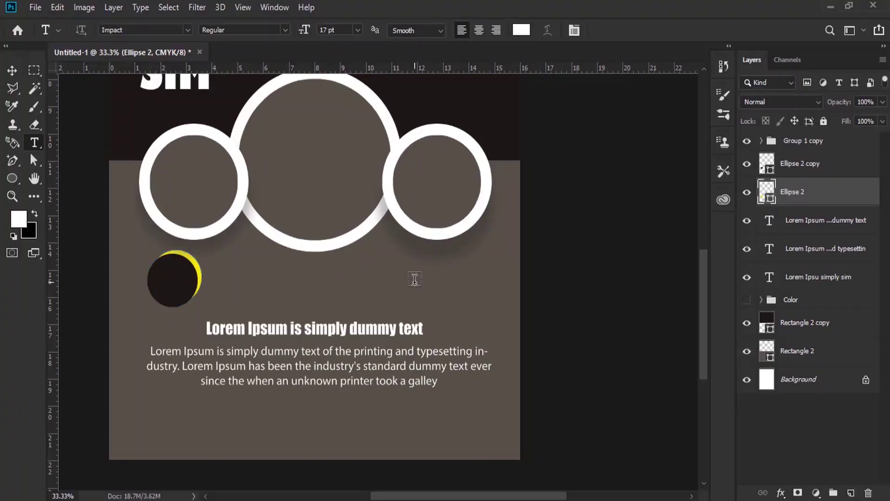
left_click(414, 278)
right_click(425, 279)
Paste the line without formatting at 13 pt and split it into three lines
left_click(444, 69)
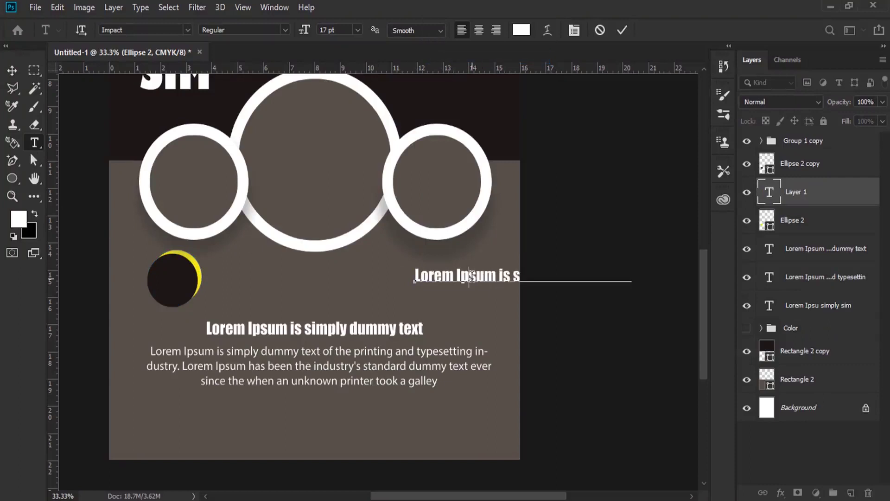
left_click_drag(308, 39, 292, 40)
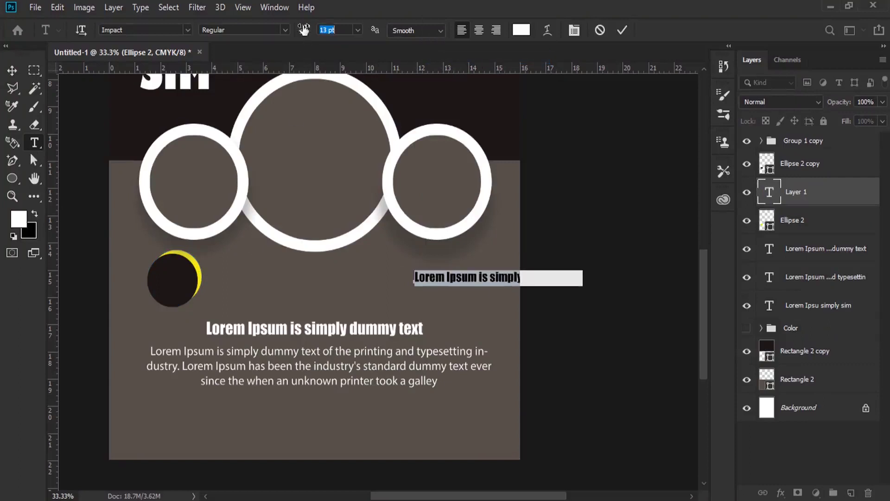
left_click_drag(474, 239, 454, 229)
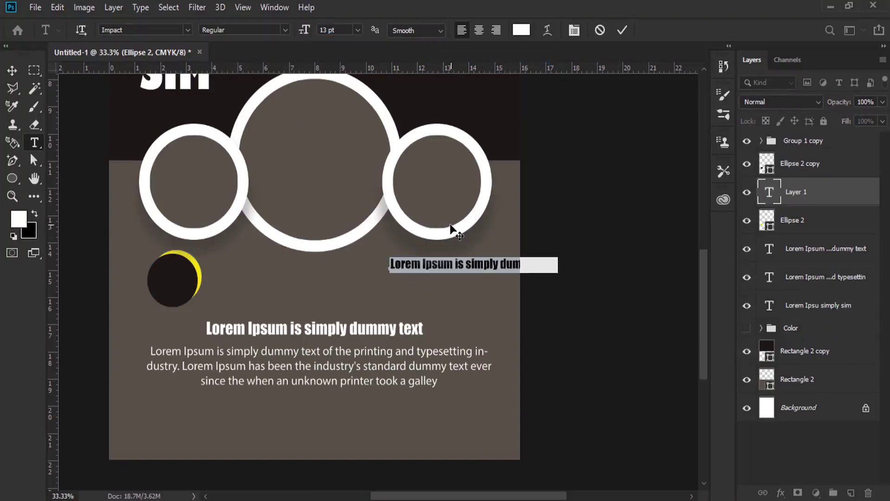
left_click(454, 264)
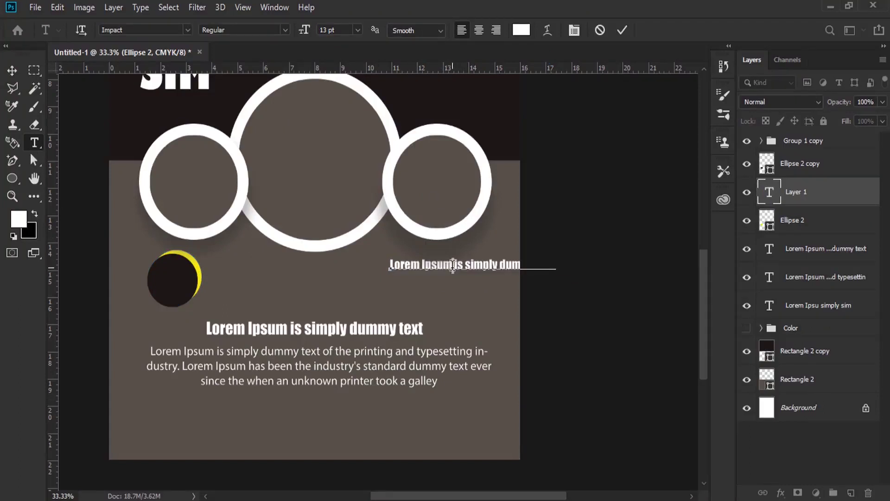
key("Return")
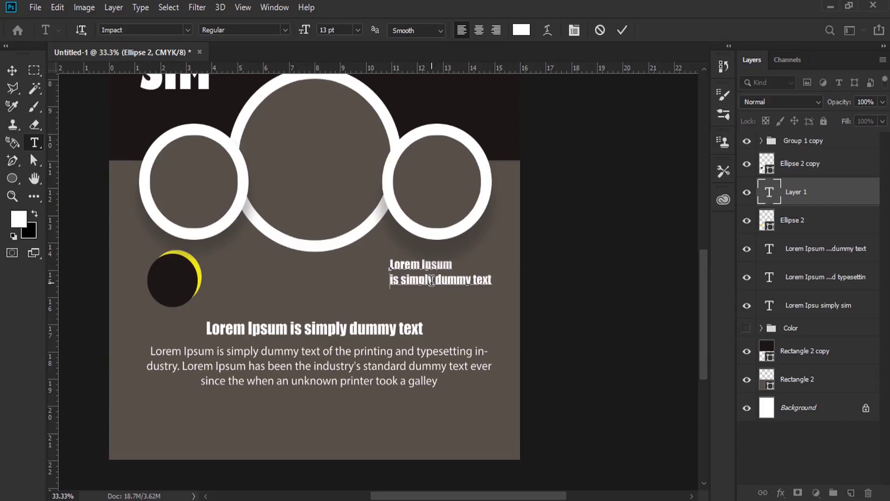
key("Return")
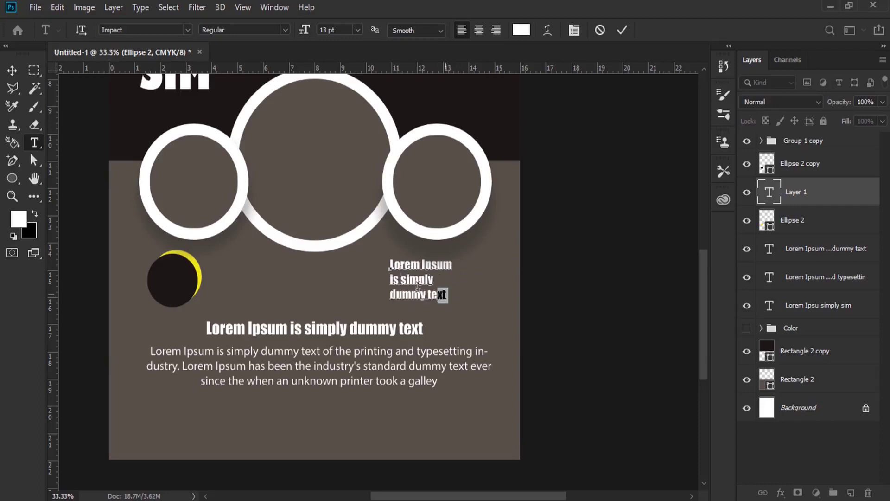
Tighten the block to 13.84 pt leading, centre-align it and move it under the right circle
left_click_drag(441, 295, 369, 255)
left_click(574, 30)
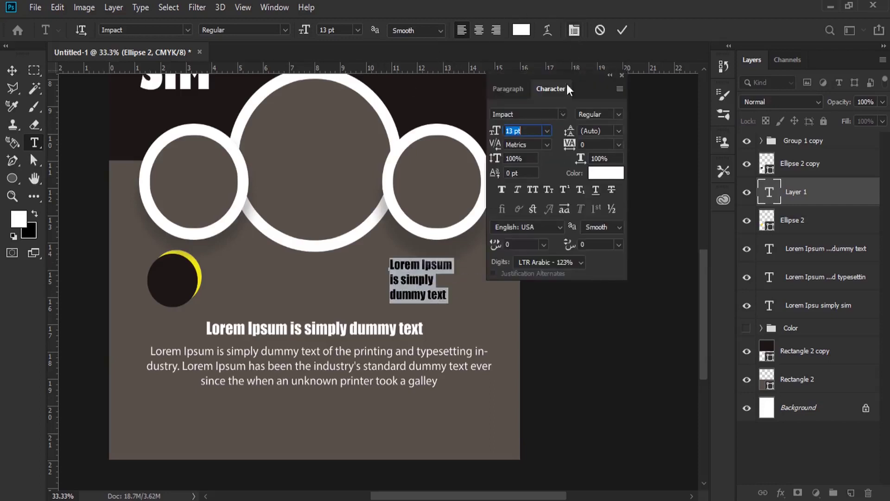
left_click_drag(571, 137, 563, 131)
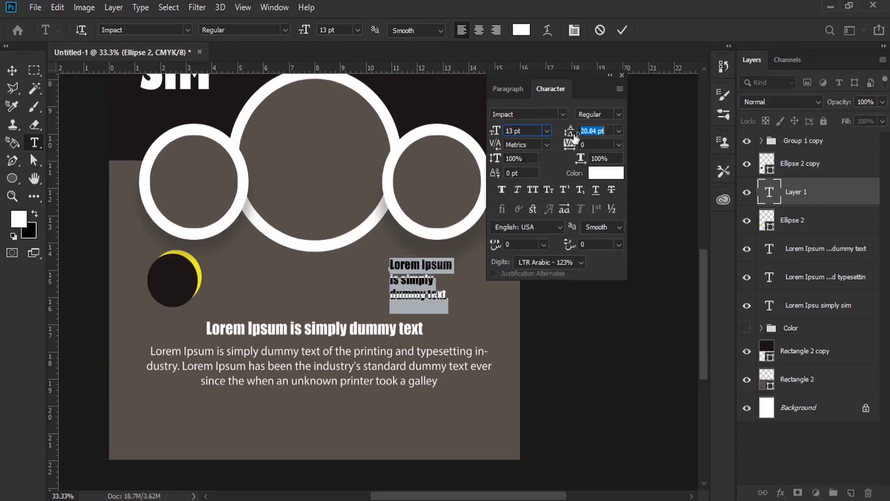
left_click(508, 89)
left_click(519, 113)
left_click_drag(342, 236, 388, 232)
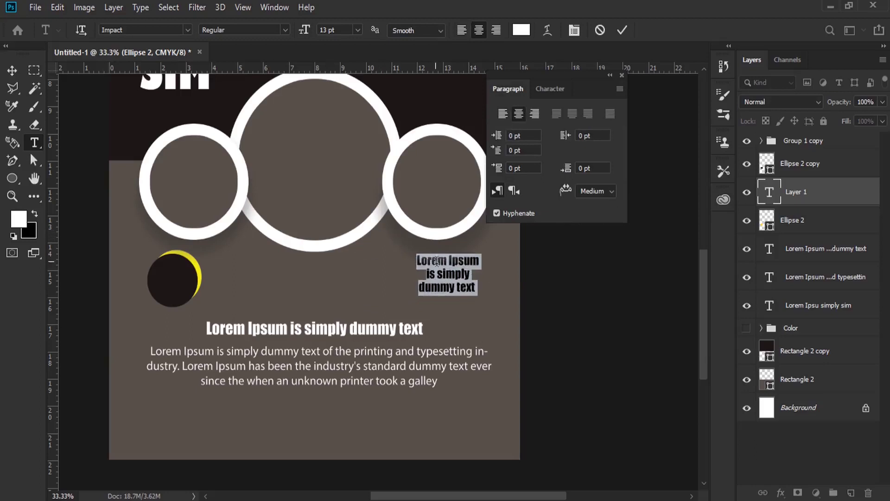
Colour the 'is simply' line with yellow sampled from the crescent
left_click_drag(471, 273, 369, 271)
left_click(27, 217)
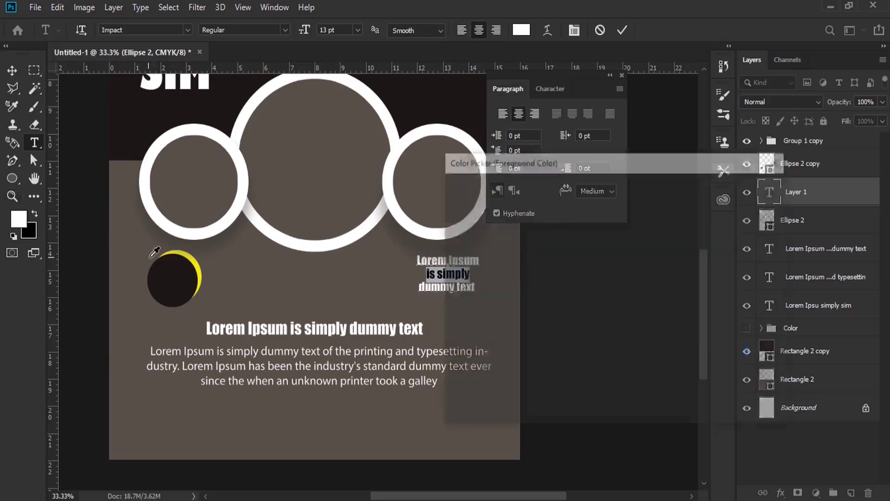
left_click(190, 254)
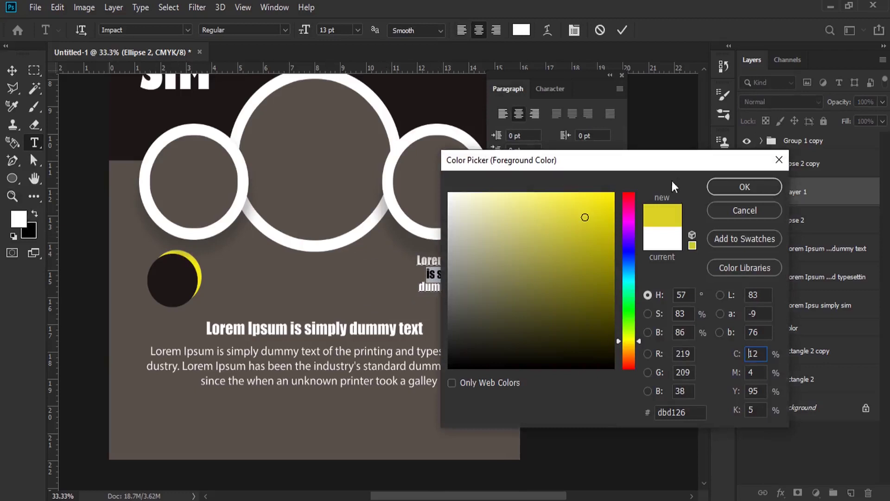
left_click(739, 185)
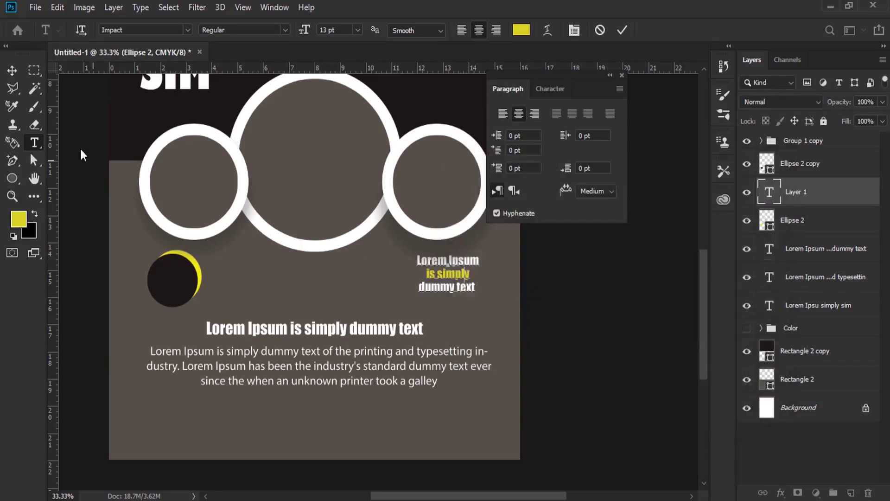
left_click(13, 71)
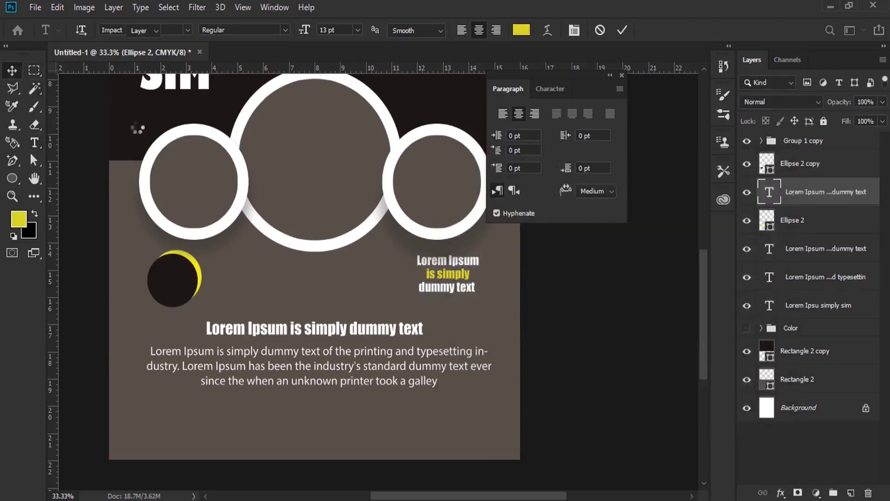
Close the Paragraph panel and zoom to 50% on the poster's empty lower brown area
left_click(622, 76)
scroll(582, 185, "down", 1)
scroll(582, 186, "down", 1)
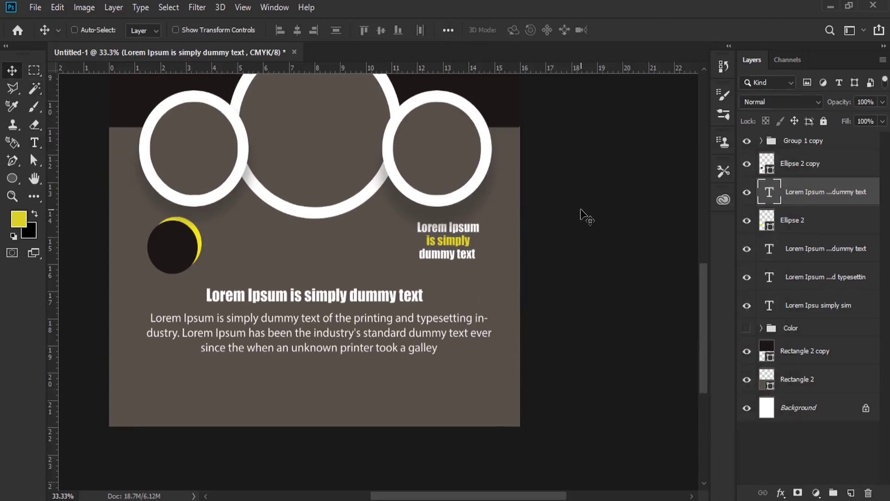
scroll(582, 185, "down", 1)
left_click(11, 197)
left_click(272, 350)
scroll(274, 347, "down", 1)
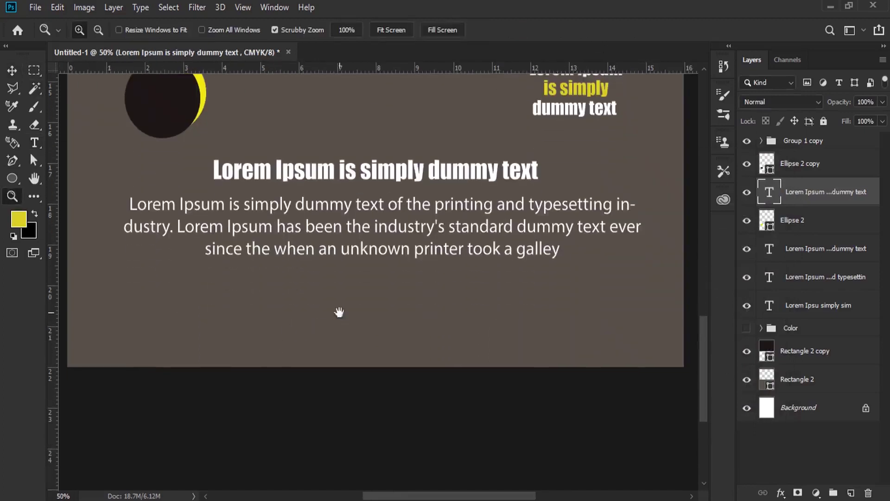
left_click_drag(340, 314, 345, 326)
Switch to the Ellipse Tool from the shape tools
left_click(12, 178)
right_click(12, 178)
left_click(60, 203)
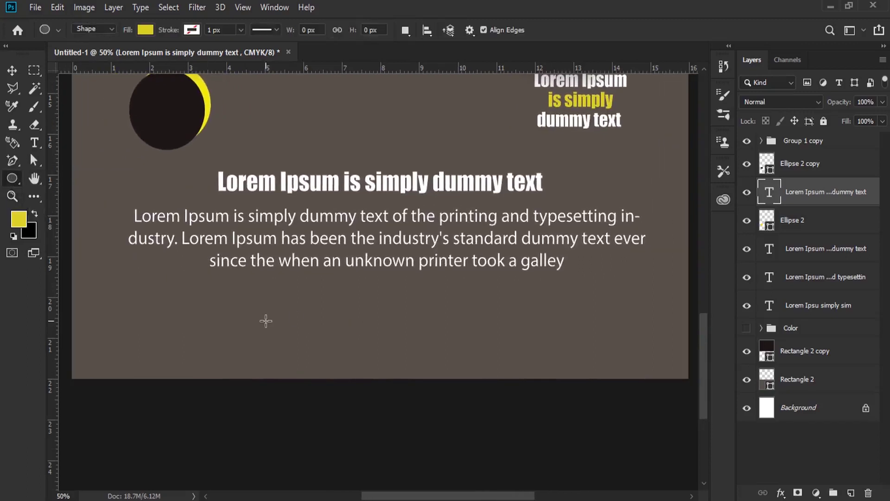
Draw a small yellow circle at the bottom left and Alt-drag two copies across the row
left_click_drag(109, 315, 162, 354)
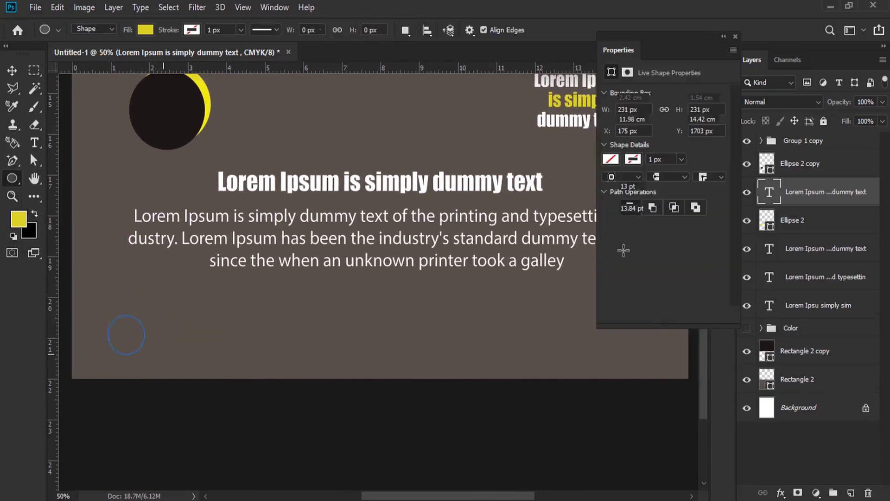
left_click(736, 36)
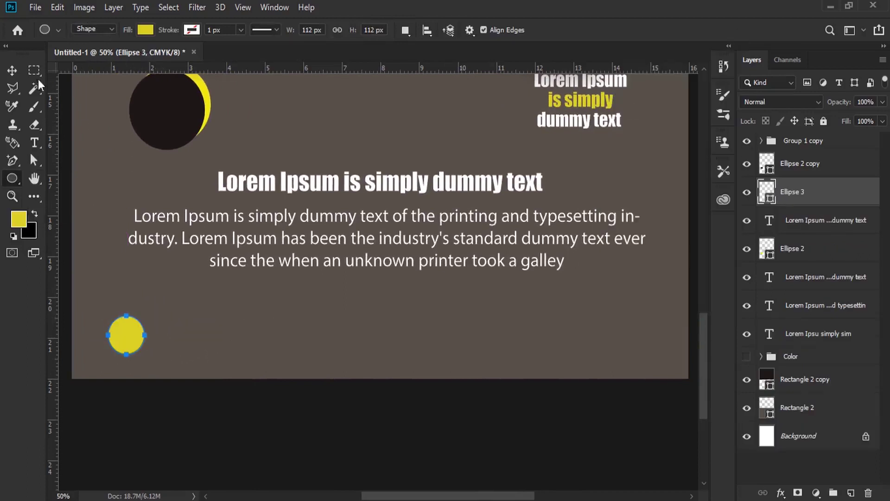
key("v")
left_click_drag(175, 325, 391, 338)
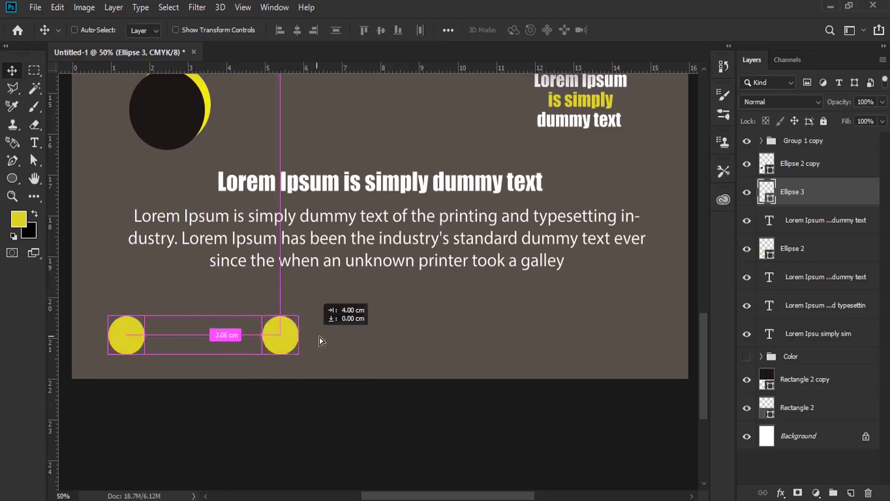
mouse_move(392, 337)
left_mouse_down()
mouse_move(371, 338)
mouse_move(554, 341)
left_mouse_up()
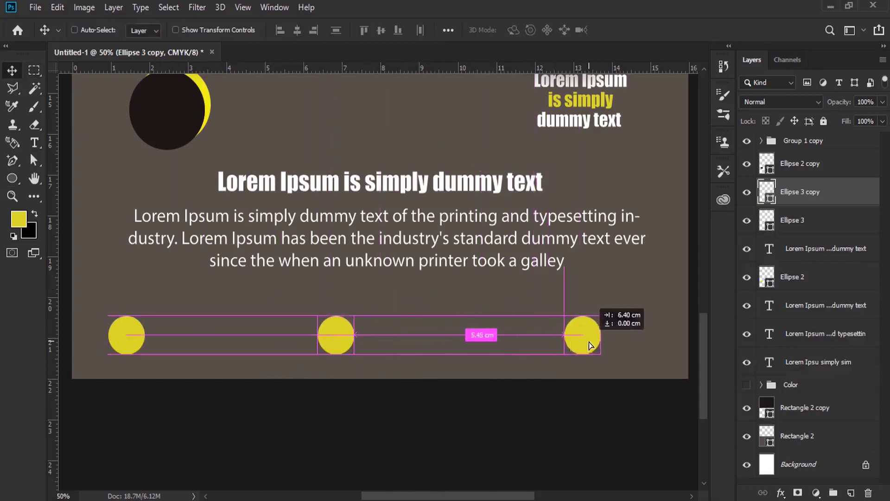
left_click_drag(556, 346, 509, 343)
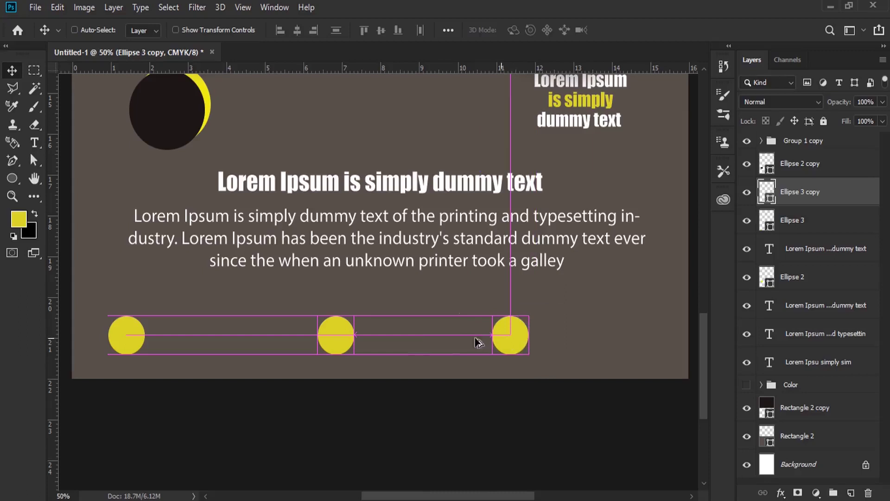
Shift the middle circle left to even the spacing, then select the email and website lines
right_click(327, 322)
left_click(355, 331)
left_click_drag(330, 334, 305, 334)
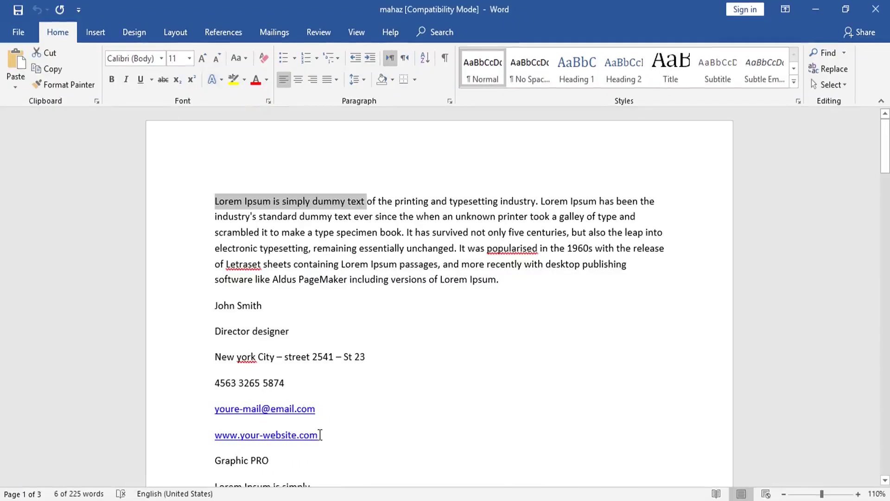
left_click_drag(320, 434, 216, 408)
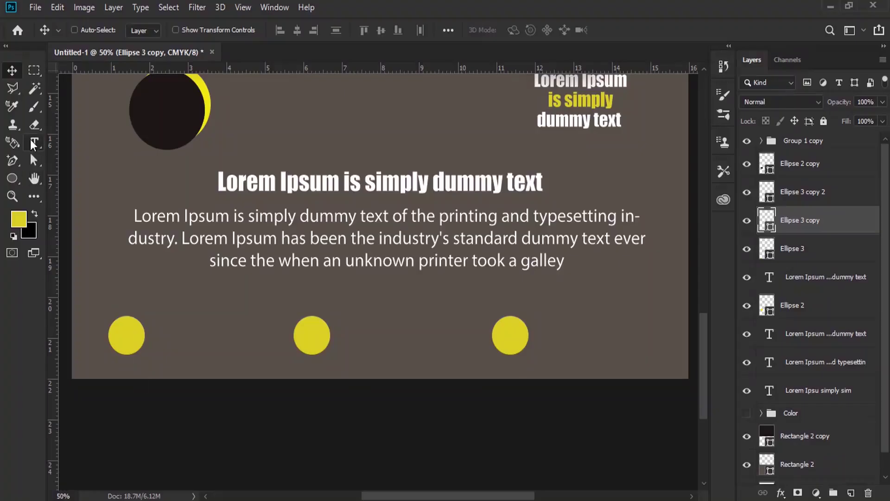
Paste the email and website lines into a new text box beside the first circle
left_click(30, 145)
left_click(171, 328)
right_click(191, 331)
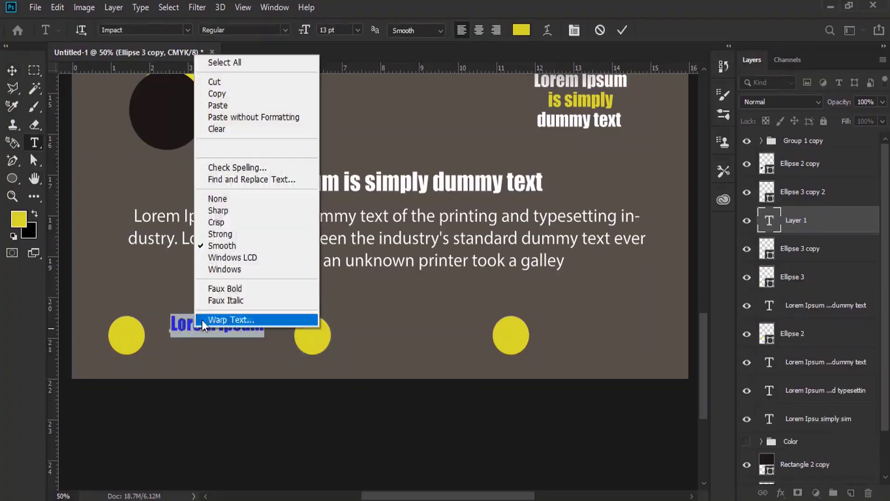
left_click(218, 110)
left_click_drag(323, 341, 162, 320)
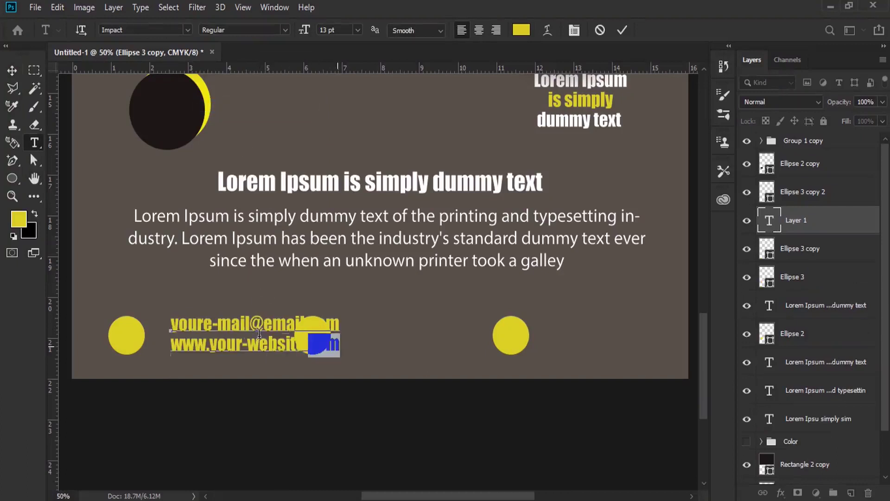
Style the contact text as white Century Gothic 8 pt with 10.84 pt leading
left_click(187, 29)
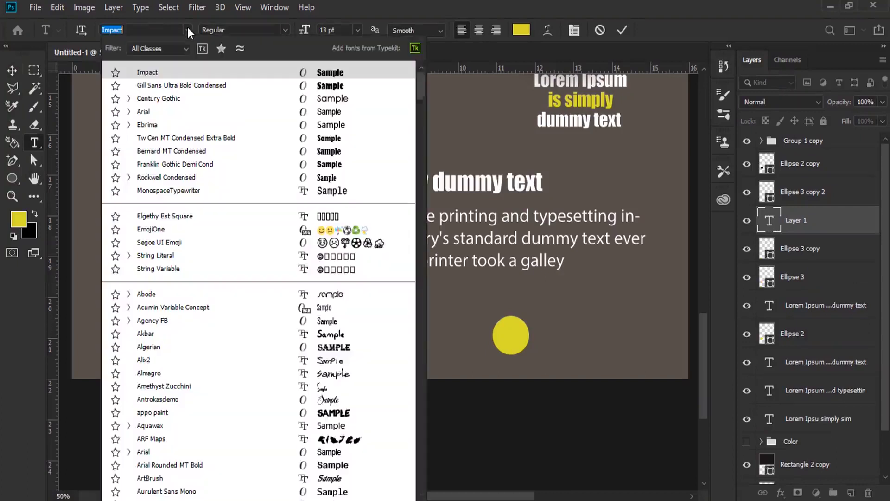
left_click(158, 98)
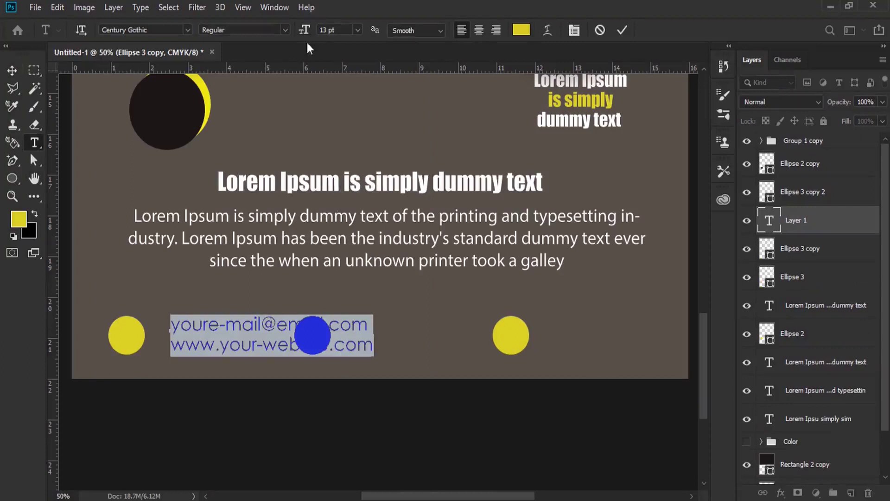
left_click_drag(304, 31, 303, 30)
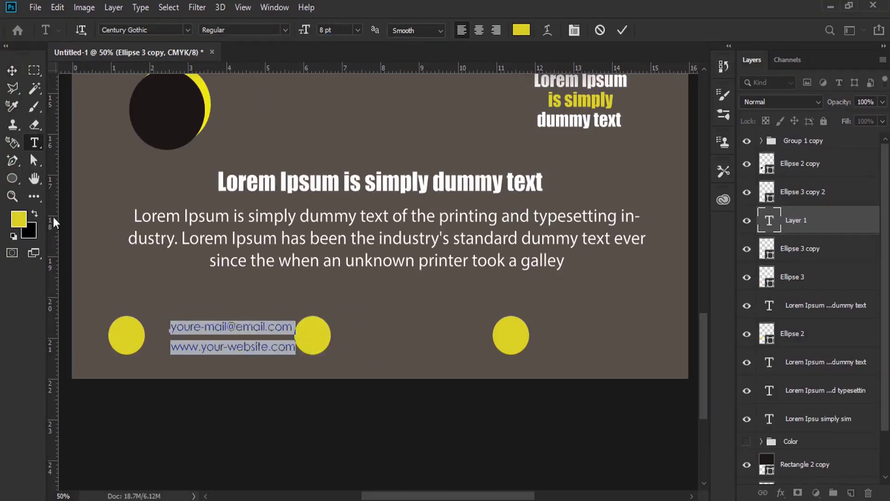
left_click(35, 213)
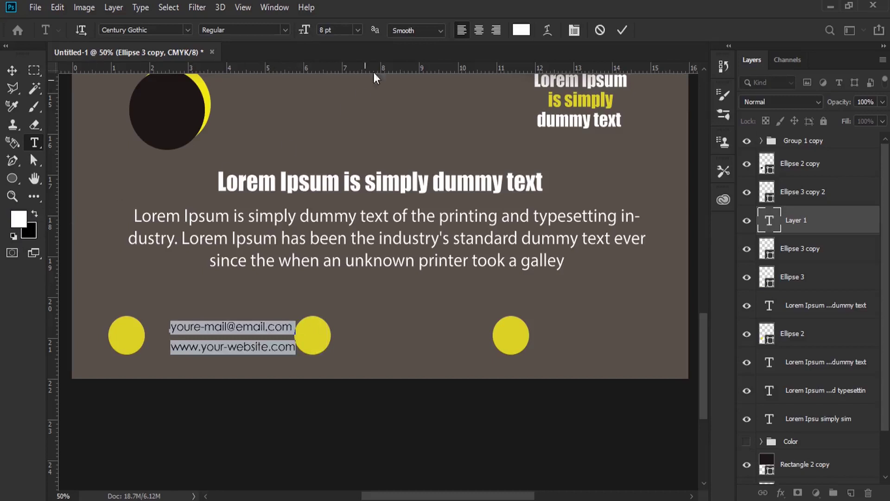
left_click(575, 29)
left_click_drag(574, 133, 570, 136)
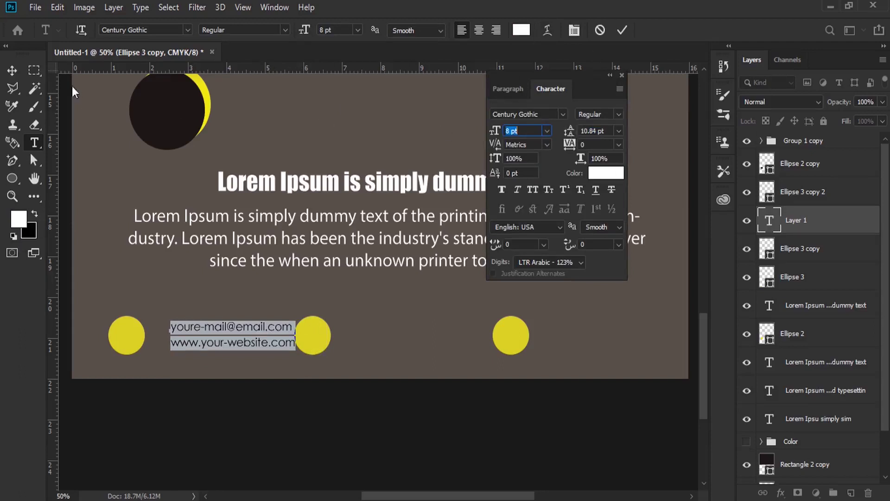
left_click(12, 70)
Nudge the contact text left and Alt-drag a copy beside the middle circle
key("shift+Left")
key("shift+Left")
key("shift+Left")
key("shift+Left")
key("shift+Left")
key("shift+Left")
key("shift+Left")
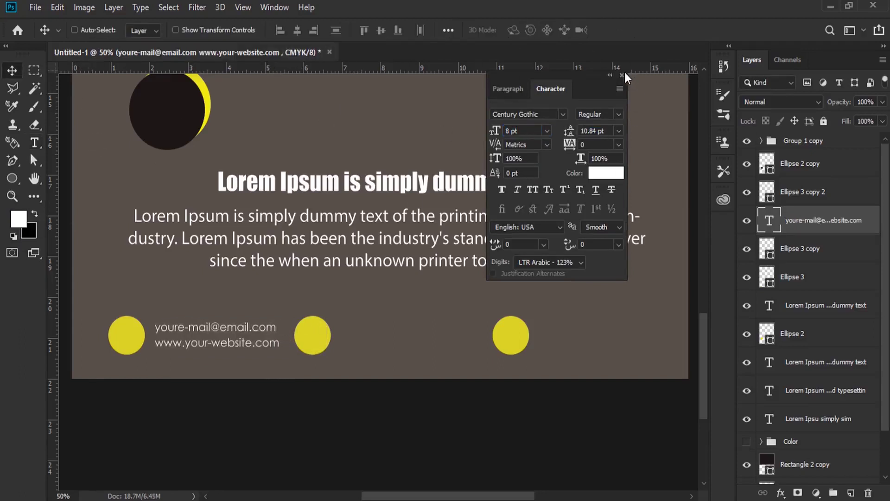
left_click(622, 75)
key("Left")
key("Left")
key("Left")
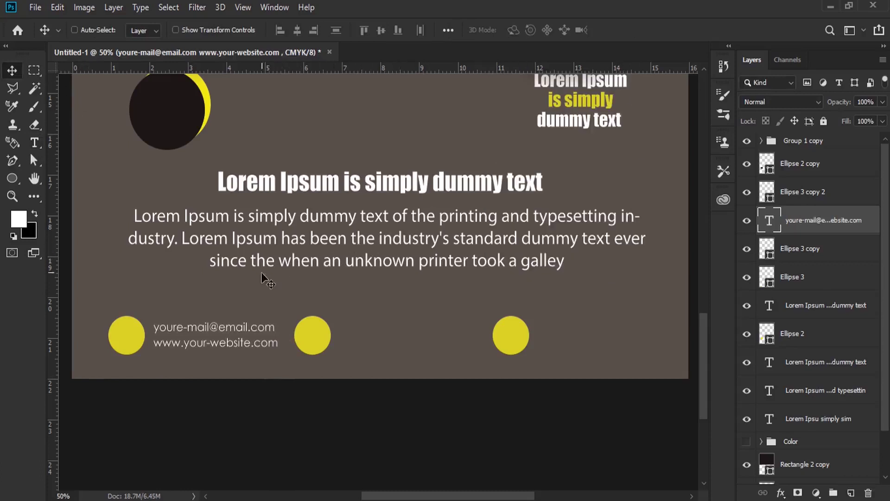
left_click_drag(209, 314, 386, 327)
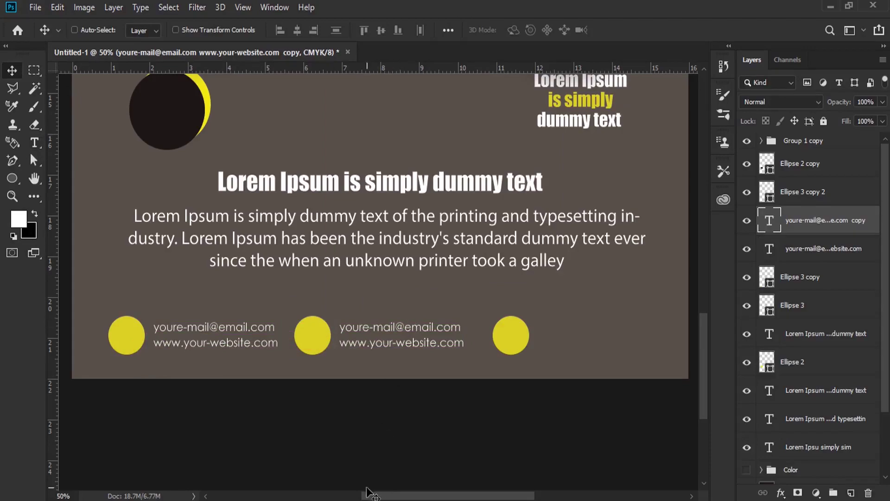
Copy the phone number from the Word notes and select the duplicated text's first line
left_click(371, 494)
left_click_drag(290, 383, 214, 383)
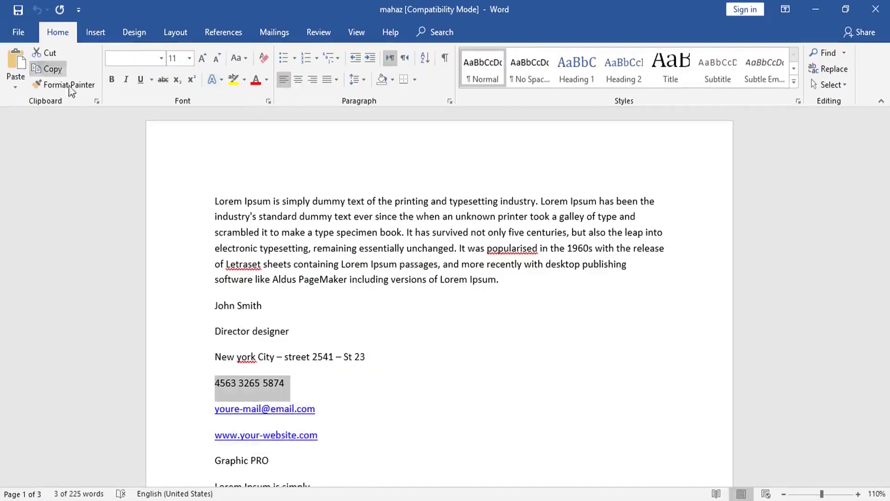
key("alt+Tab")
left_click(34, 143)
left_click(392, 327)
triple_click(392, 328)
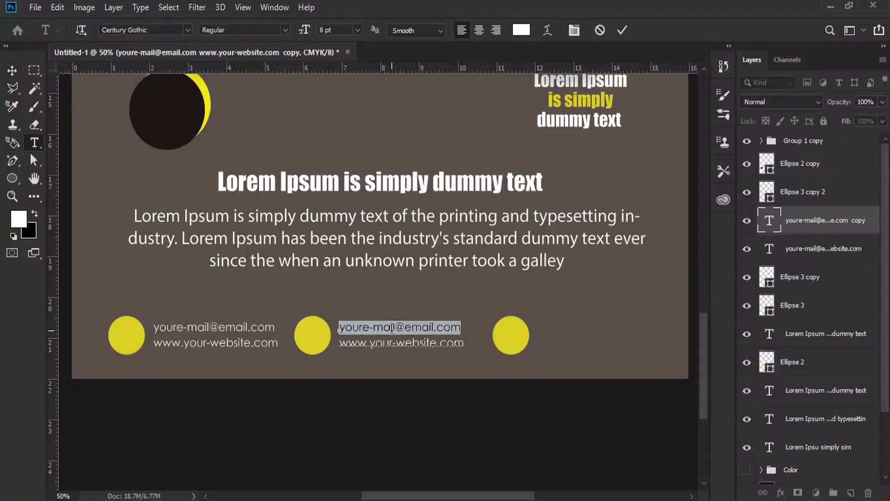
Replace the duplicated text with the phone number pasted onto two lines
key("ctrl+a")
key("ctrl+v")
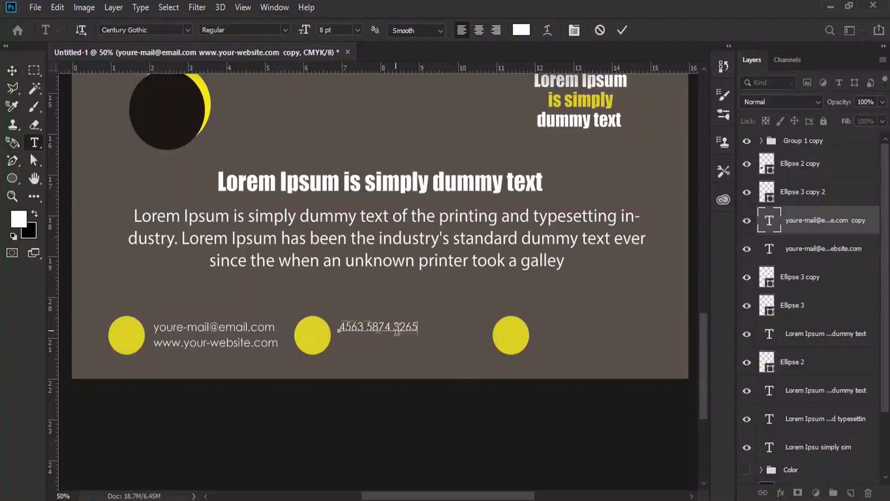
right_click(382, 343)
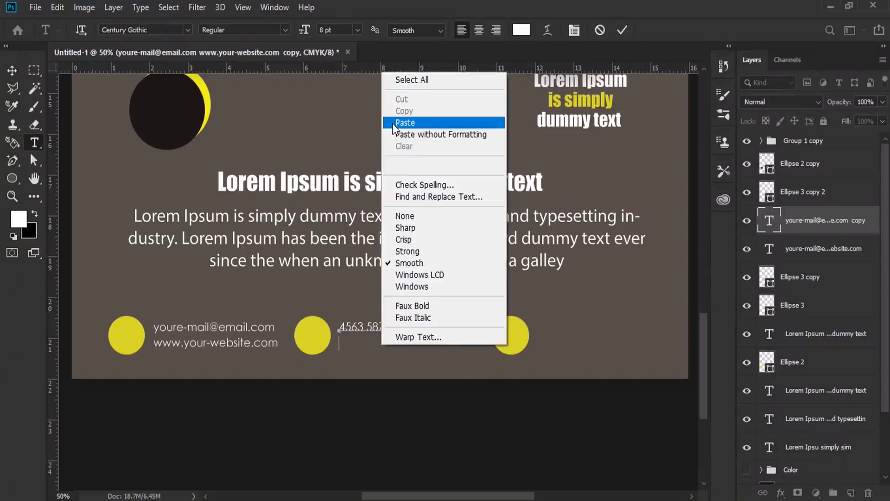
left_click(409, 117)
left_click(18, 71)
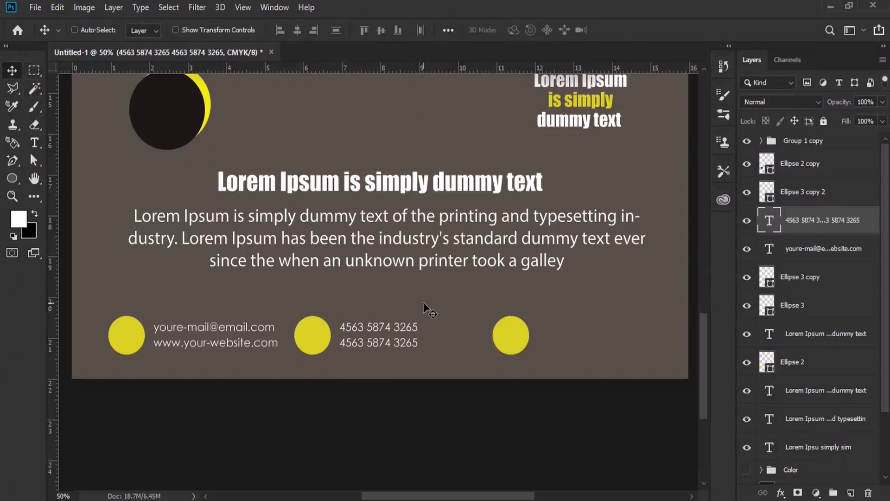
Move the right circle closer to the middle block and shift the phone text right
right_click(499, 336)
left_click(515, 340)
left_click_drag(522, 338, 507, 336)
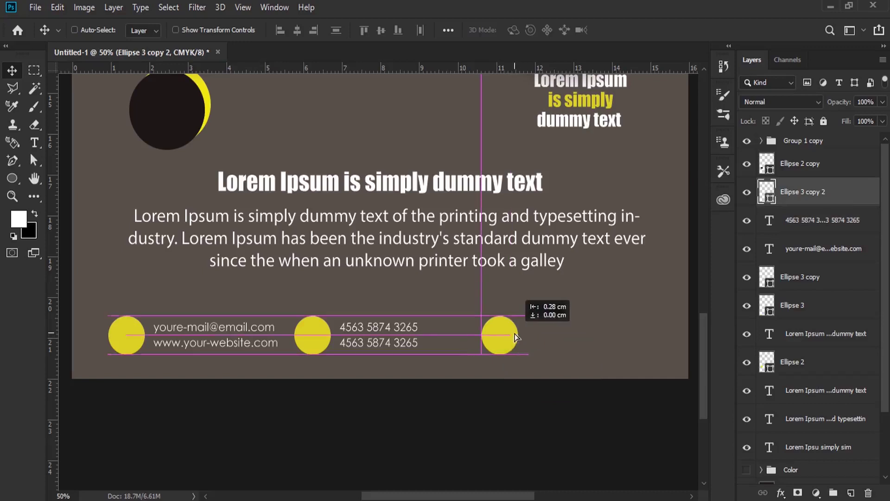
right_click(403, 328)
left_click(464, 334)
left_click_drag(402, 326, 596, 325)
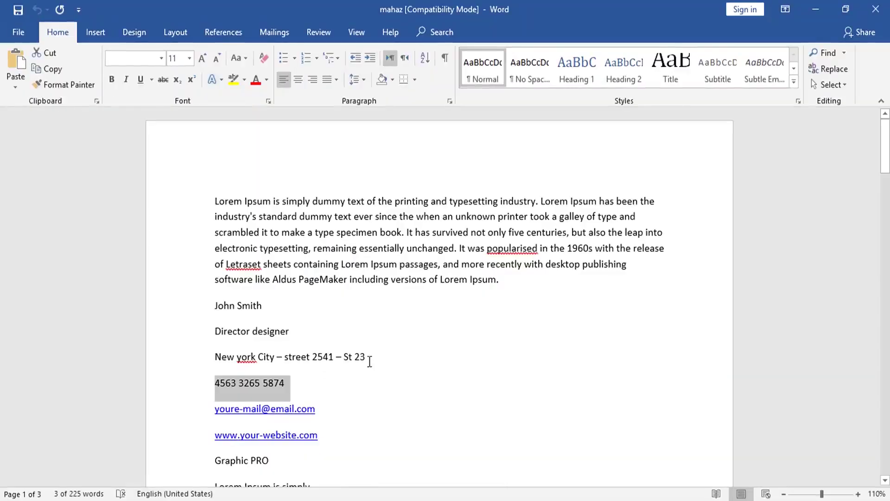
Copy the street address line from the Word notes and return to the poster
left_click_drag(369, 357, 217, 365)
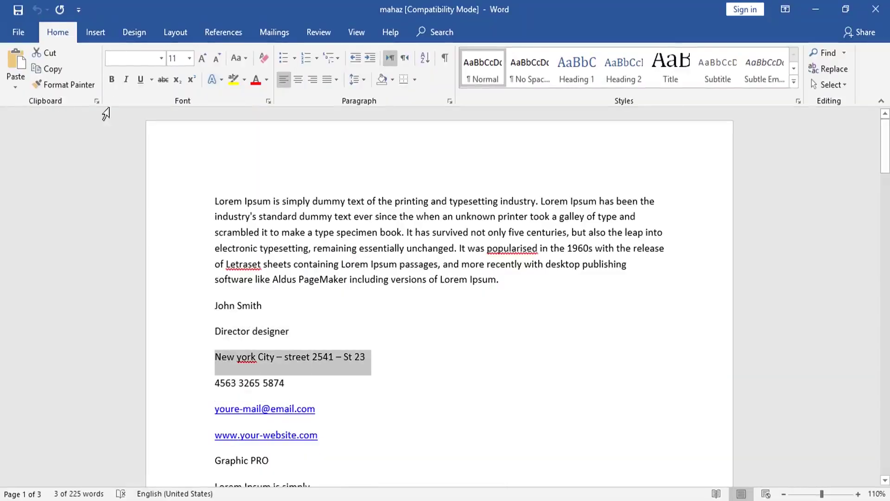
left_click(48, 69)
left_click(34, 142)
Replace the right text block with the pasted street address wrapped over two lines
triple_click(573, 328)
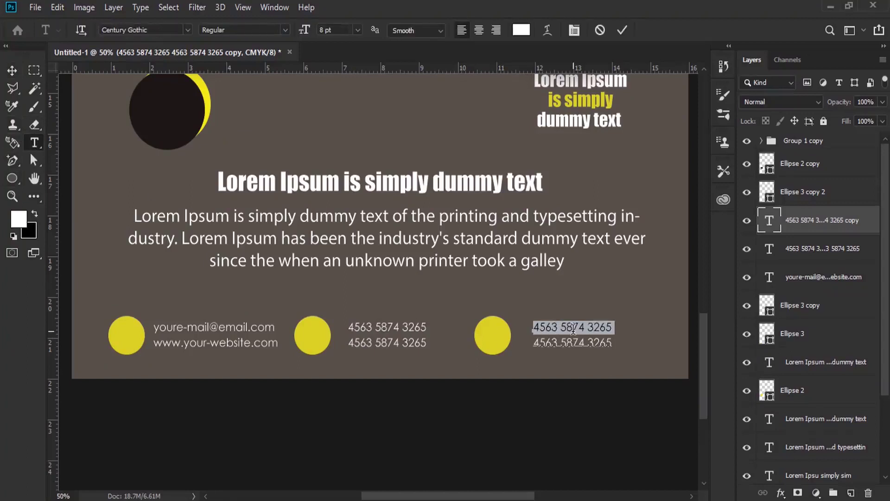
key("ctrl+a")
key("ctrl+v")
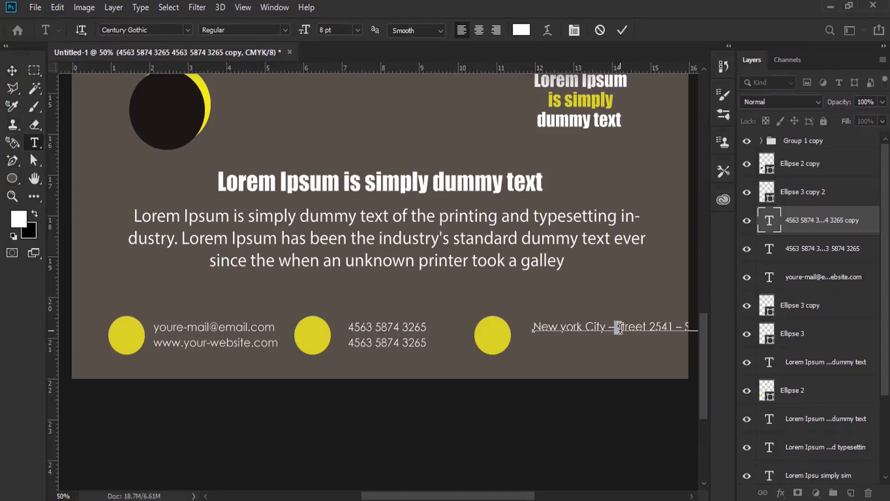
key("Return")
left_click(12, 70)
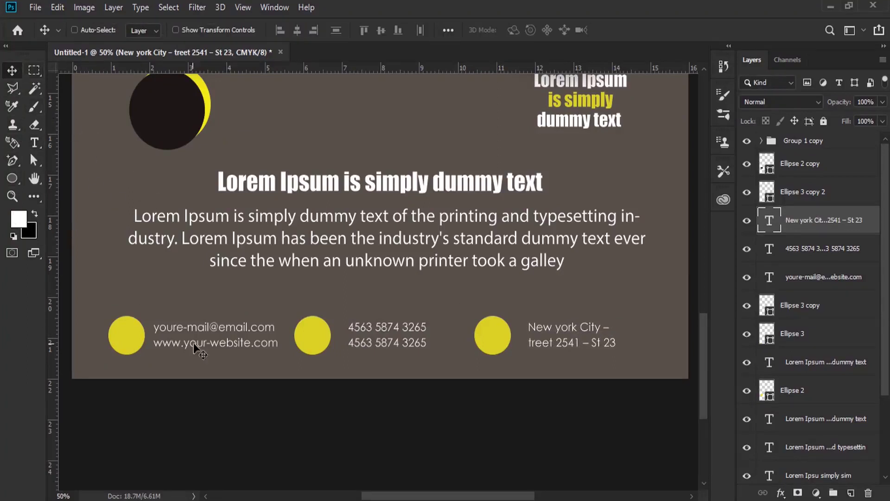
Nudge the email text, phone text and middle circle right to even the contact row
right_click(226, 331)
left_click(249, 339)
key("shift+Right")
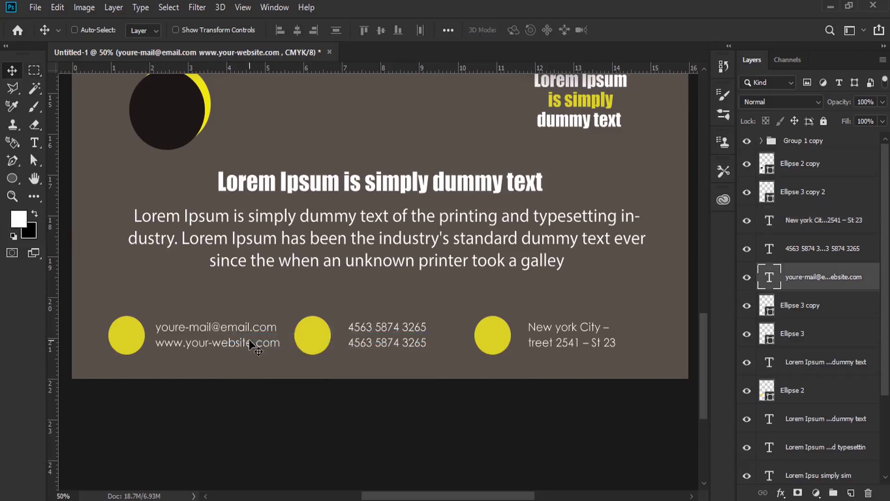
left_click(383, 330, "ctrl")
key("shift+Right")
key("shift+Right")
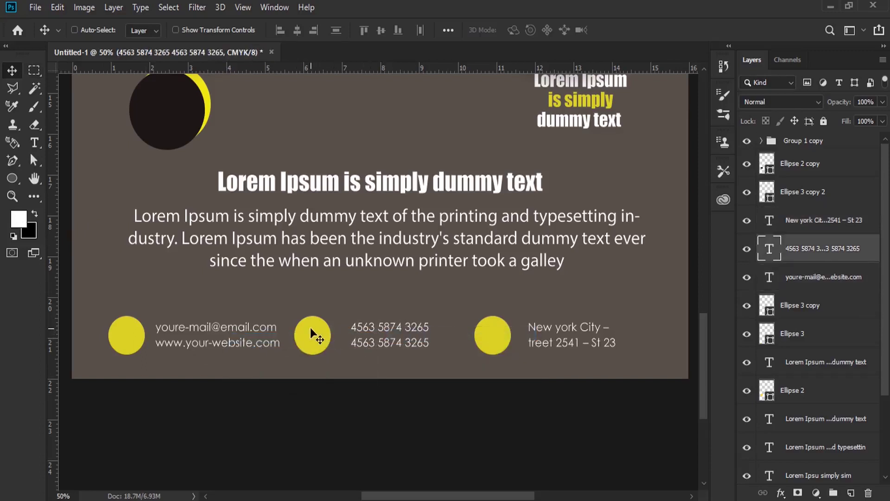
key("shift+Right")
right_click(329, 340)
left_click(329, 337)
key("shift+Right")
key("shift+Right")
key("shift+Right")
key("shift+Right")
key("shift+Right")
key("shift+Right")
key("shift+Right")
key("shift+Right")
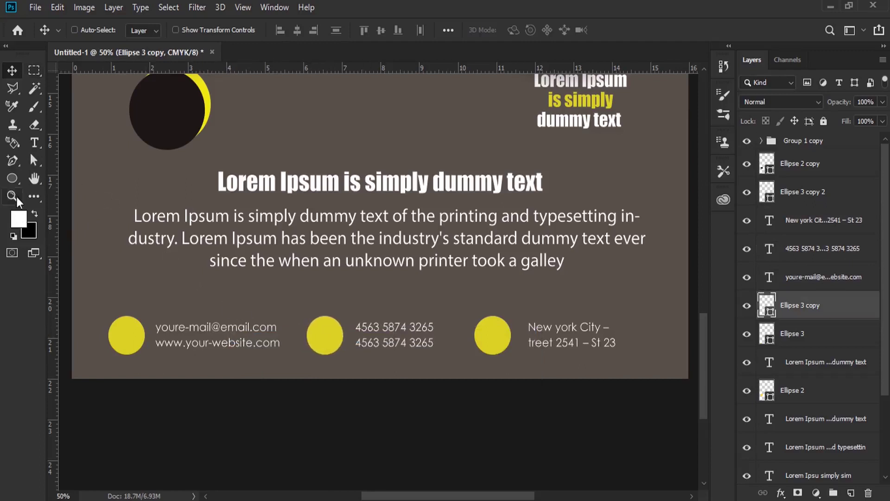
Draw a house custom shape on the right yellow circle
left_click(12, 178)
right_click(12, 178)
left_click(70, 247)
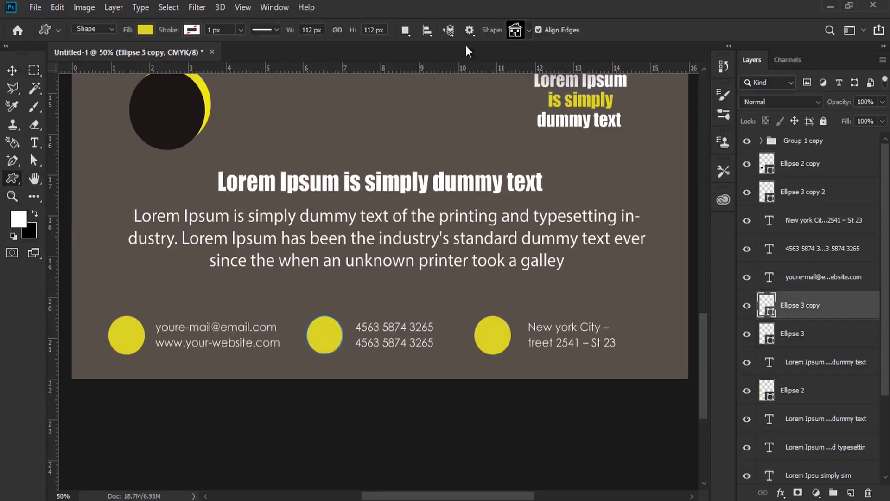
left_click(523, 33)
double_click(539, 69)
left_click_drag(485, 325, 512, 343)
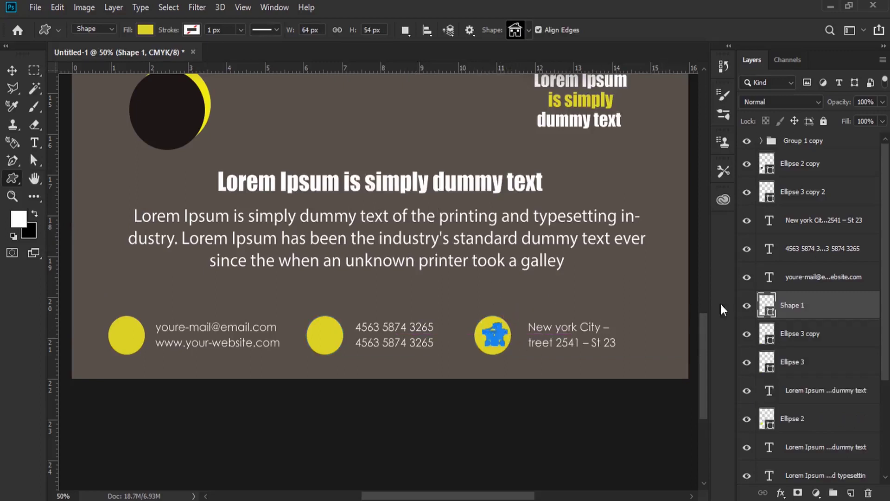
Fill the house icon with dark 1d1616 and move its layer above the circles
double_click(767, 305)
left_click(167, 111)
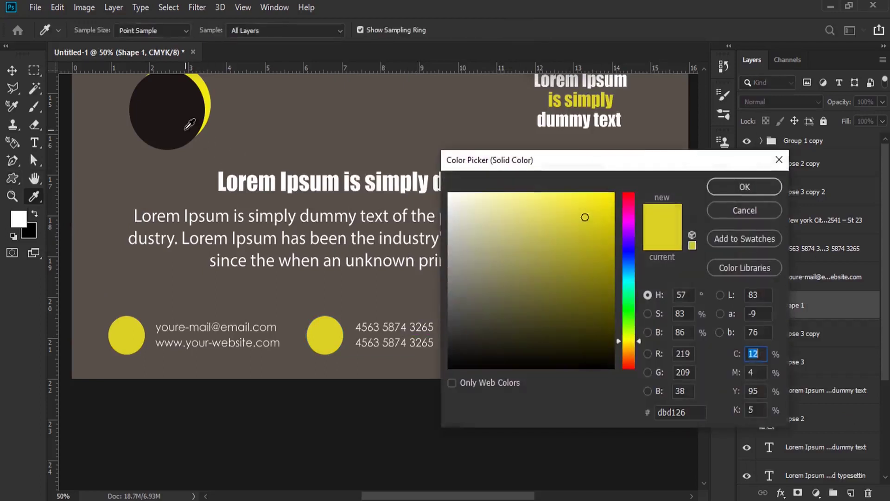
left_click(743, 188)
left_click(12, 70)
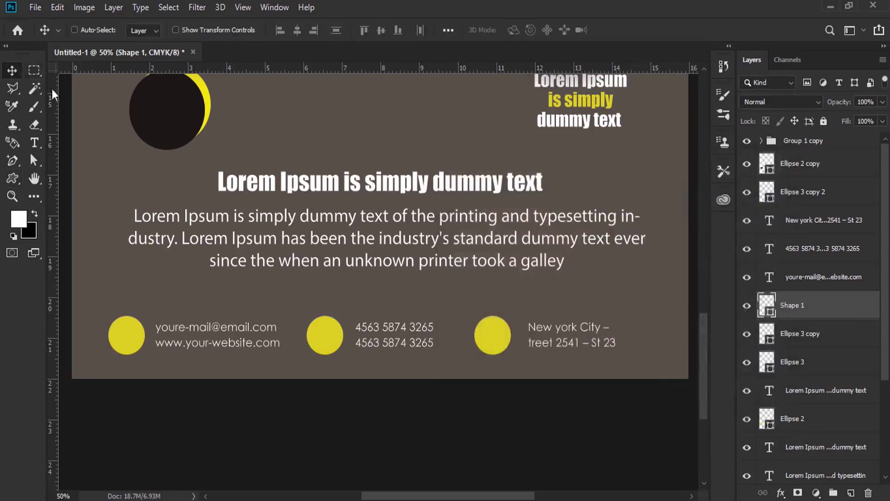
left_click_drag(822, 296, 751, 172)
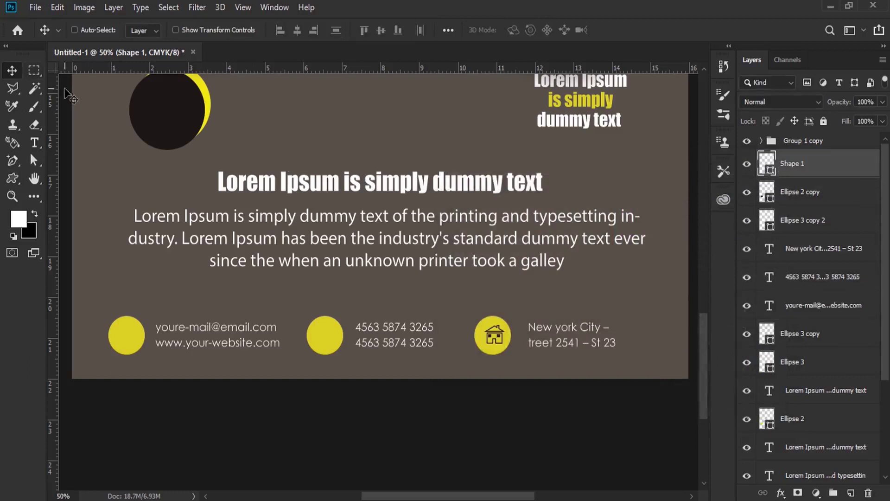
left_click(12, 178)
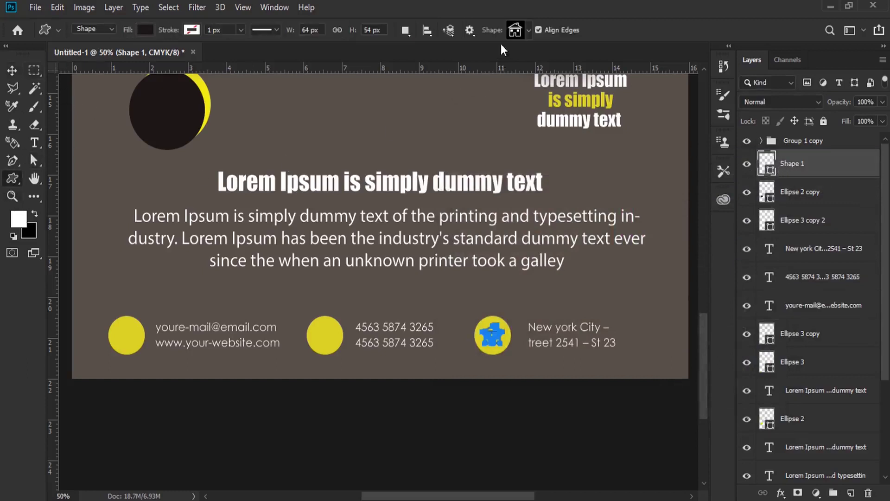
Draw a globe custom shape in the middle circle
left_click(518, 30)
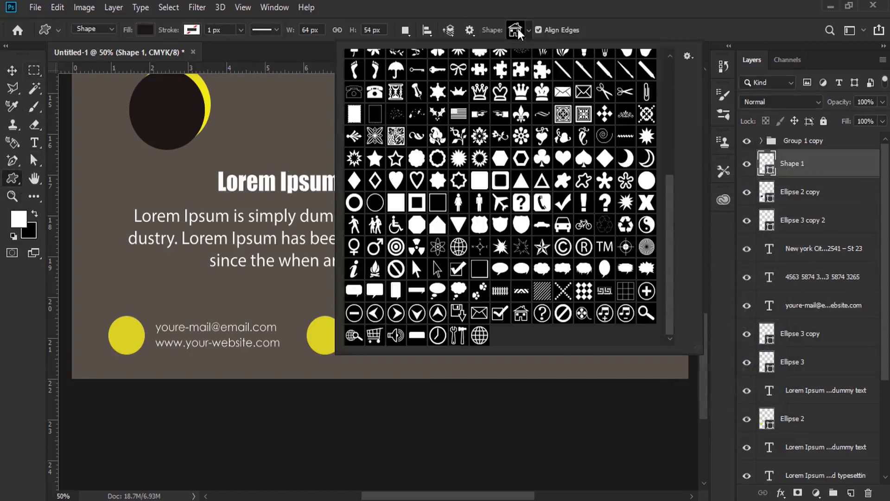
left_click(480, 335)
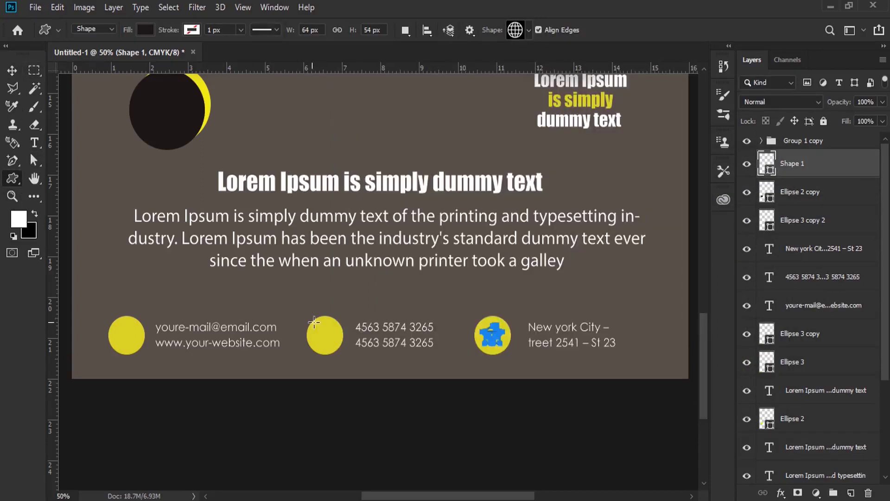
left_click_drag(315, 324, 337, 346)
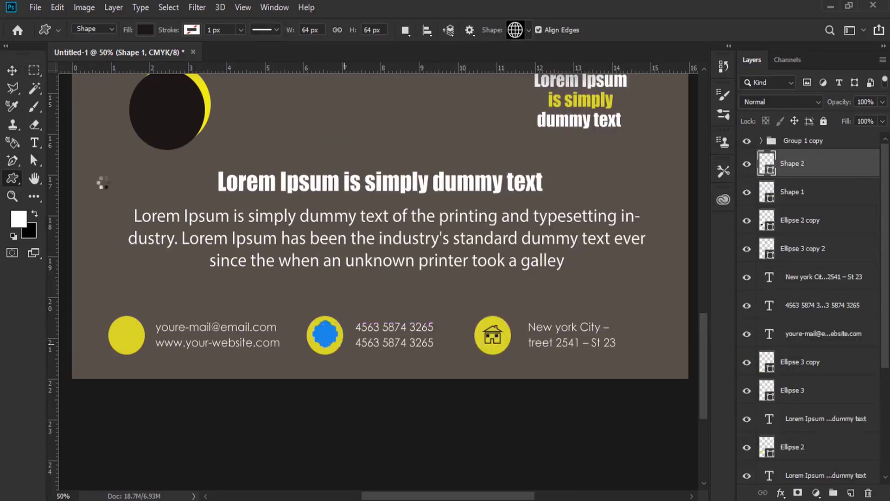
key("v")
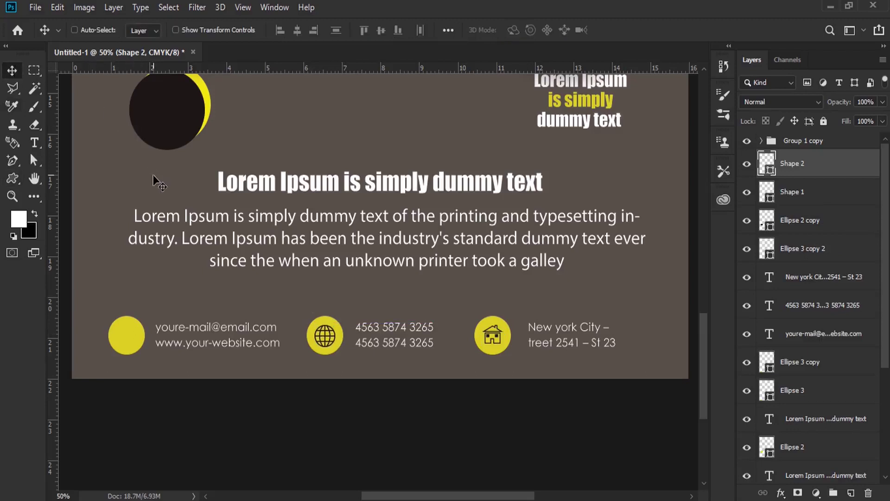
Move the globe icon onto the left circle and centre it
left_click(12, 179)
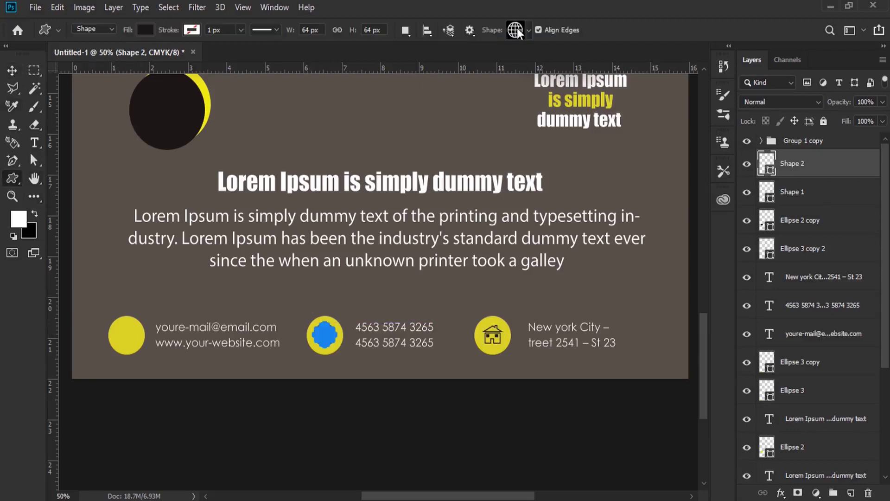
left_click(524, 31)
left_click(523, 31)
key("v")
left_click_drag(324, 334, 164, 337)
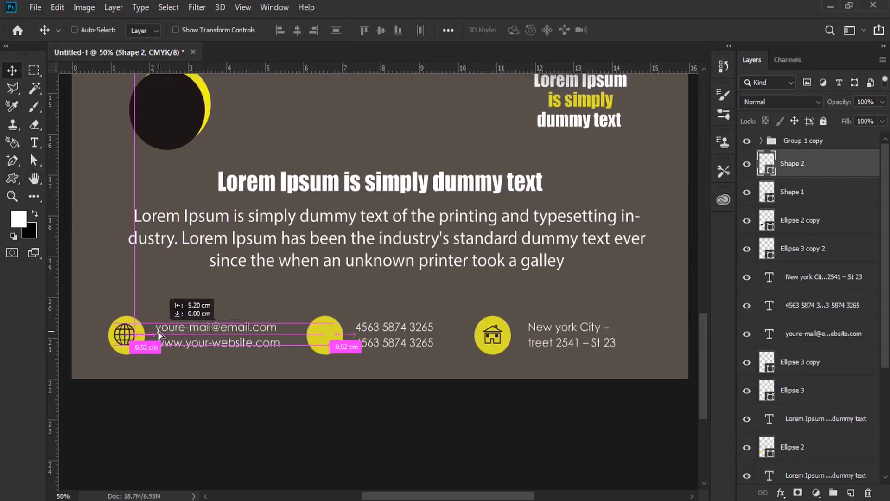
key("Left")
key("Left")
key("Left")
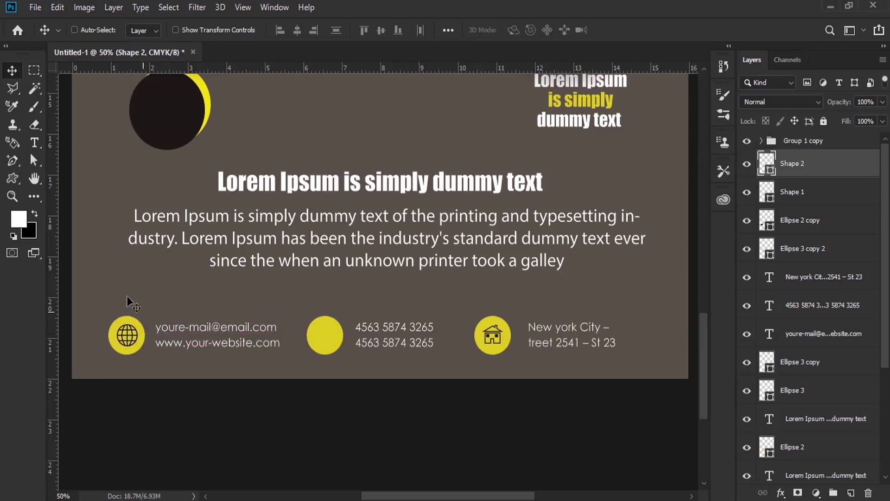
Draw a phone handset custom shape inside the middle circle
left_click(13, 178)
left_click(511, 31)
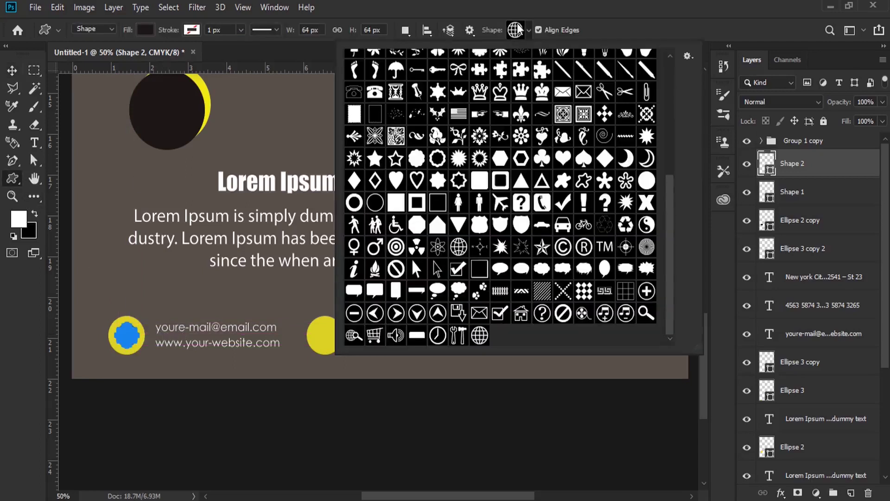
left_click(542, 202)
left_click(552, 32)
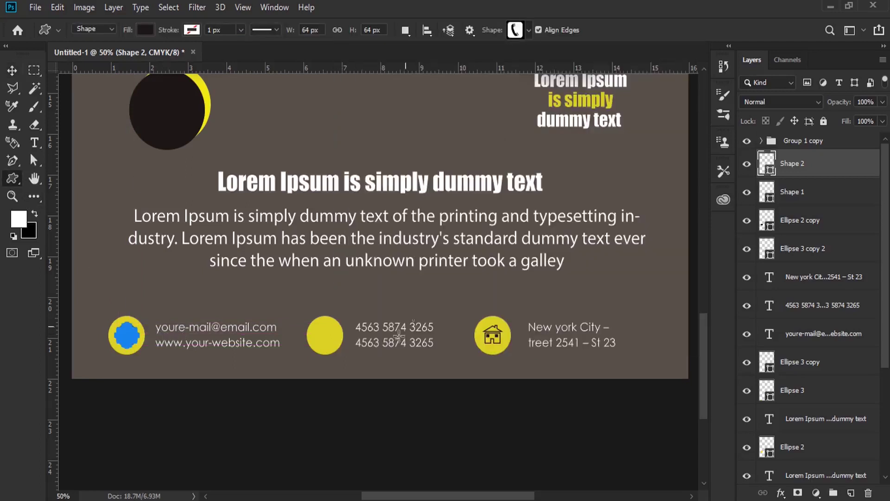
left_click_drag(314, 325, 336, 343)
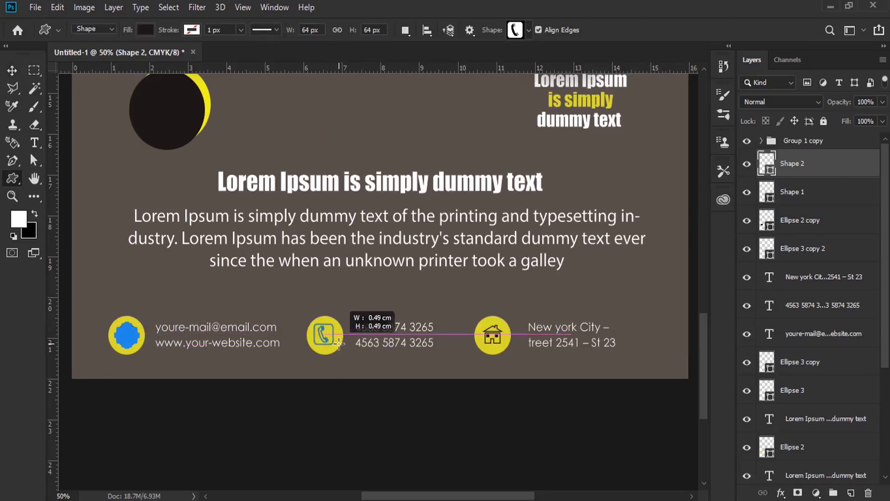
left_click_drag(336, 343, 337, 344)
left_click(12, 70)
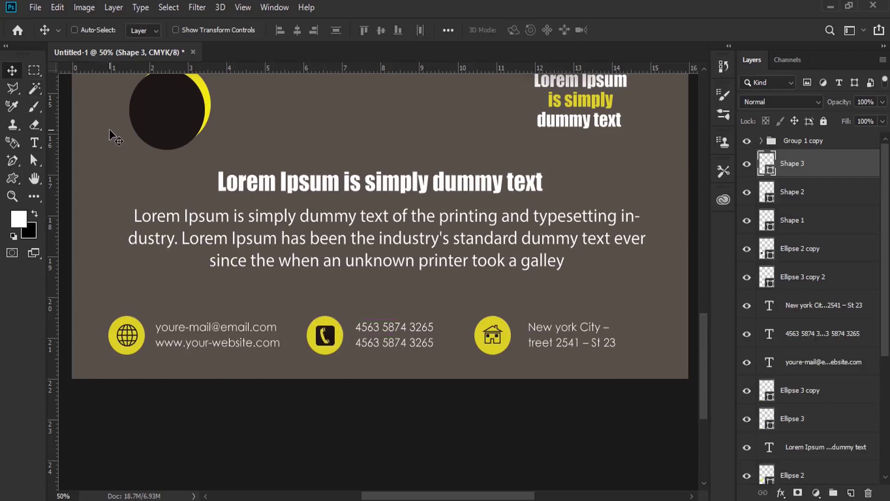
Give the phone icon no fill and a 2 px stroke outline
left_click(746, 163)
left_click(12, 179)
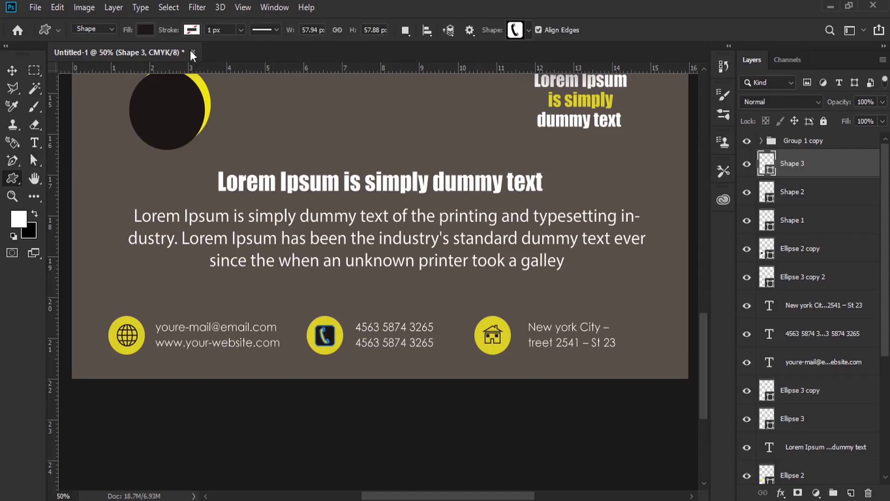
left_click(107, 30)
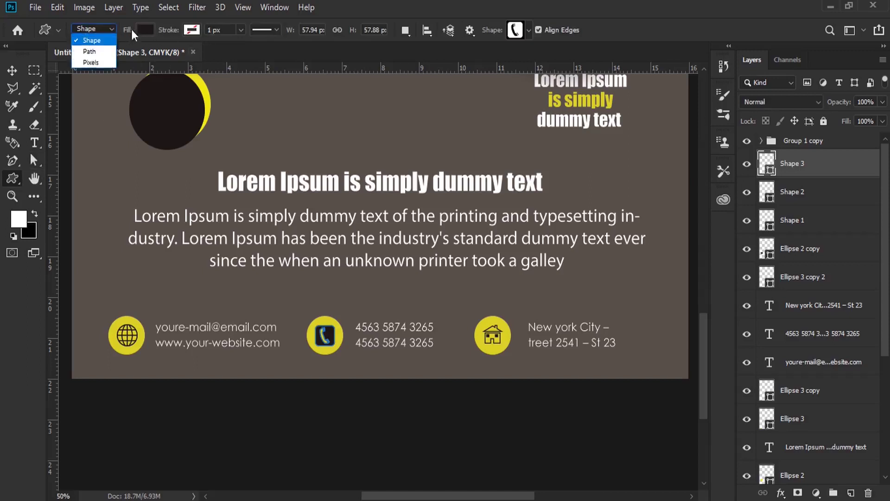
left_click(140, 30)
left_click(194, 29)
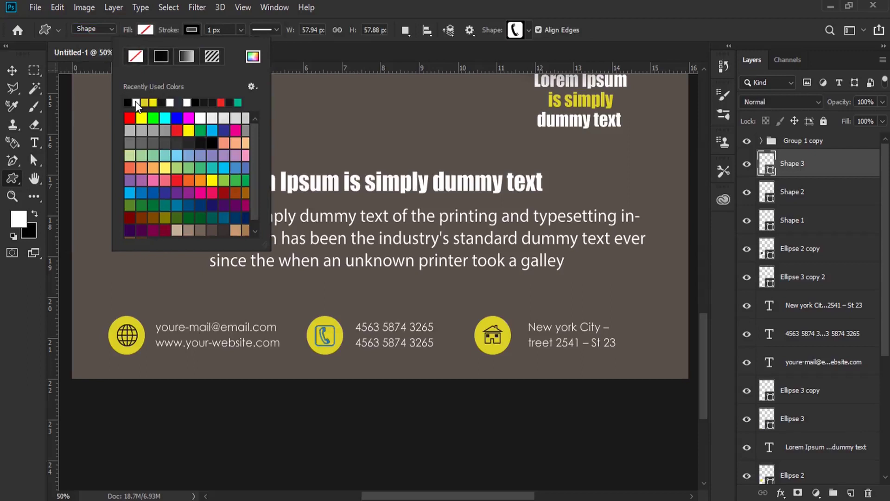
left_click(212, 30)
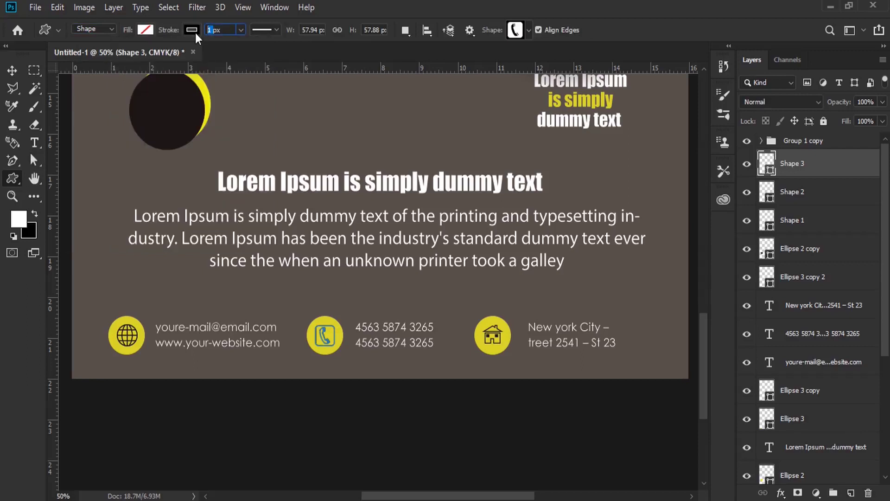
left_click(10, 72)
left_click(829, 144)
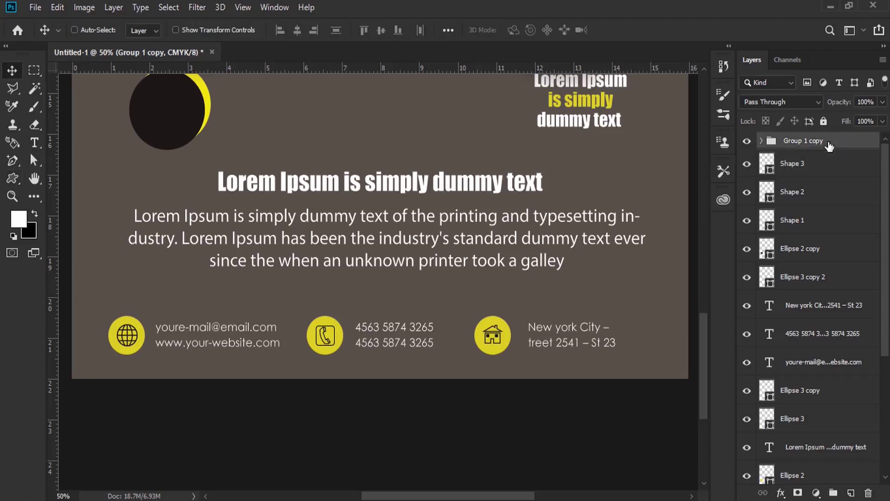
left_click(806, 166)
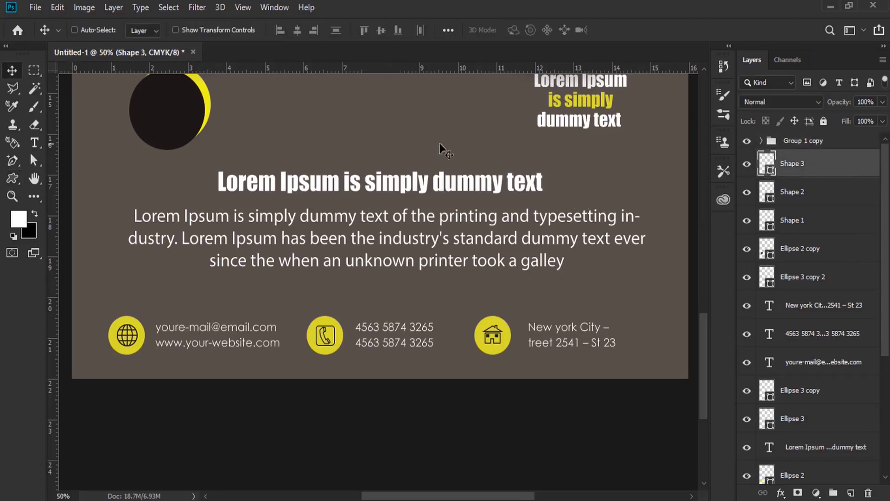
Alt-drag a copy of the three-line Lorem Ipsum headline over the dark circle and raise its layer to the top
left_click(820, 307)
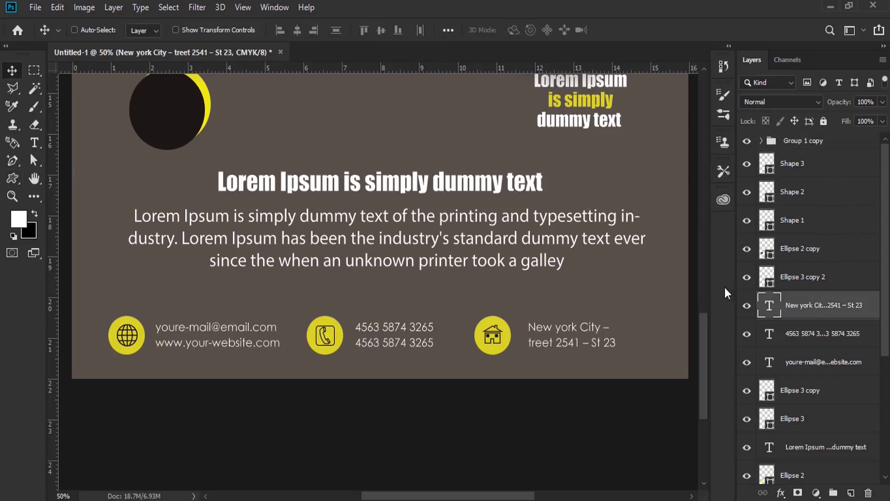
left_click_drag(407, 123, 439, 265)
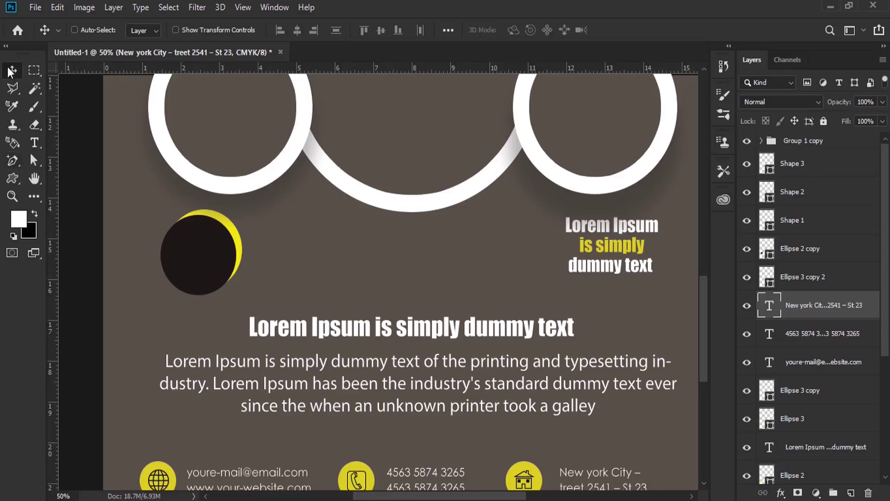
right_click(635, 221)
left_click(639, 229)
mouse_move(639, 230)
left_mouse_down()
mouse_move(637, 240)
mouse_move(242, 245)
left_mouse_up()
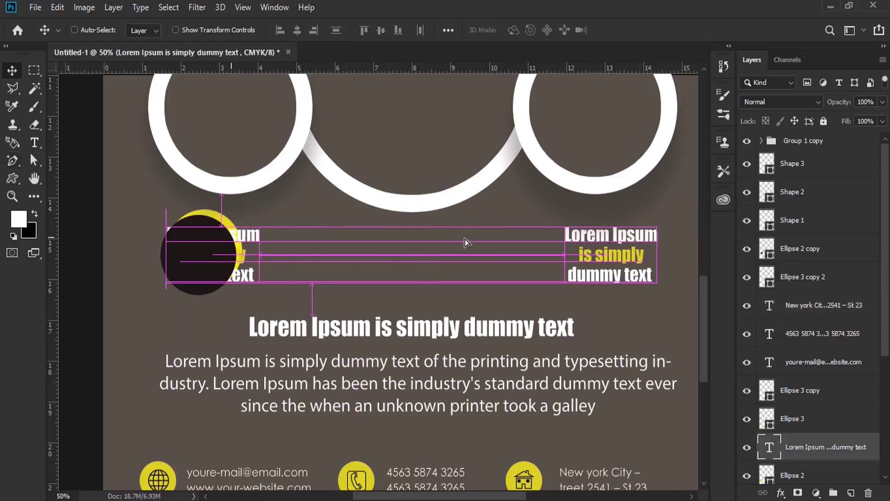
left_click_drag(795, 445, 791, 153)
Scale the headline copy down with Free Transform and nudge it to centre in the circle
left_click(58, 7)
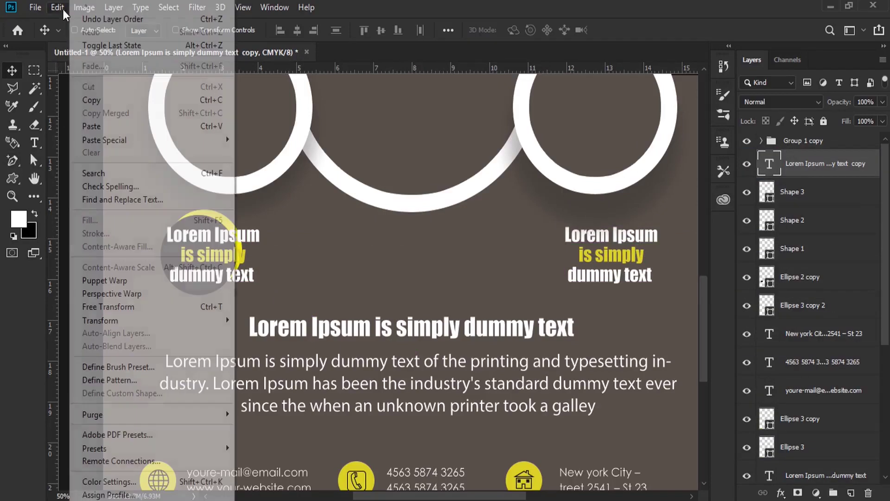
left_click(204, 307)
left_click_drag(262, 222, 216, 233)
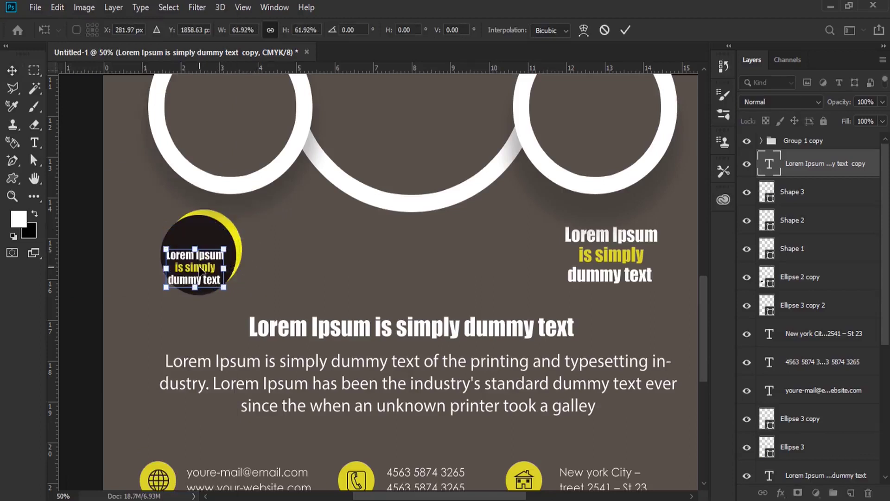
key("Return")
key("Up")
key("Up")
key("Up")
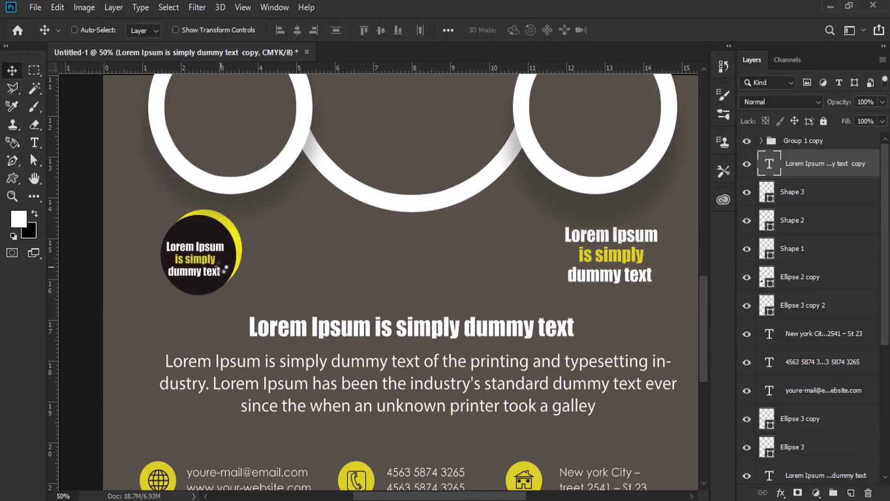
key("Up")
key("Up")
key("Up")
key("Right")
key("Right")
key("Right")
key("Up")
key("Up")
key("Up")
key("Right")
key("Right")
key("Right")
key("Up")
key("Up")
key("Up")
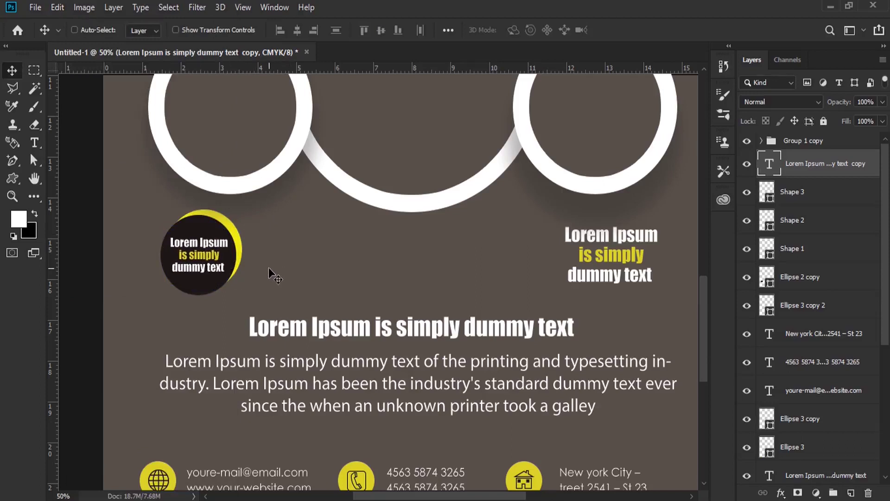
left_click_drag(214, 242, 225, 459)
scroll(312, 374, "up", 2)
Copy the sample paragraph text and drag a paragraph text box right of the LOREM headline
scroll(318, 394, "up", 3)
key("z")
mouse_move(334, 261)
left_mouse_down()
mouse_move(461, 291)
mouse_move(458, 246)
left_mouse_up()
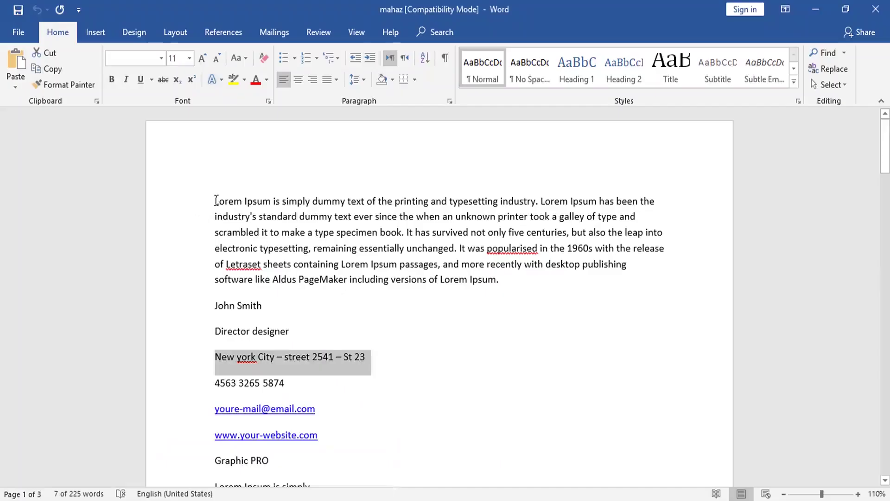
left_click_drag(217, 200, 532, 200)
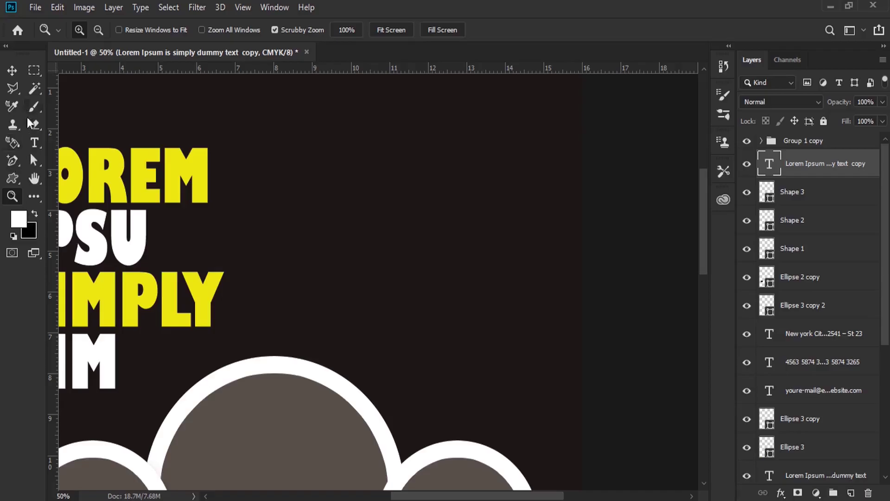
key("t")
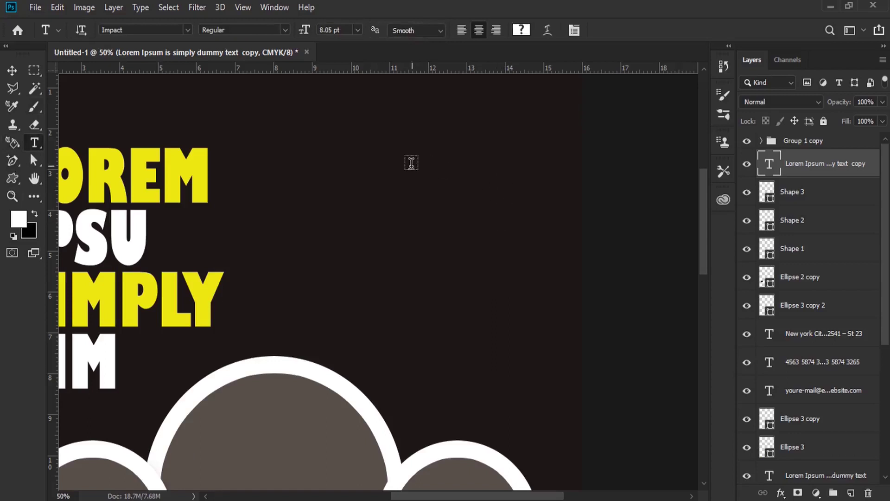
left_click_drag(397, 154, 557, 216)
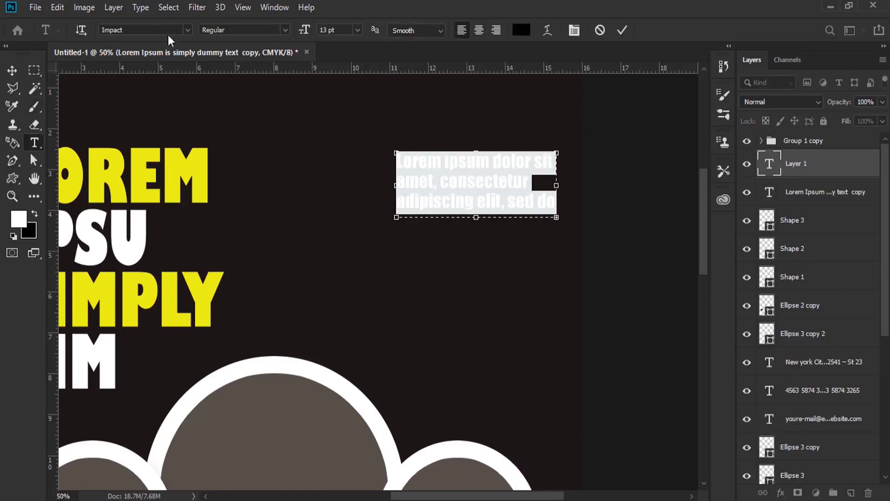
Set the paragraph to Arial 8 pt with Auto line spacing
left_click(187, 29)
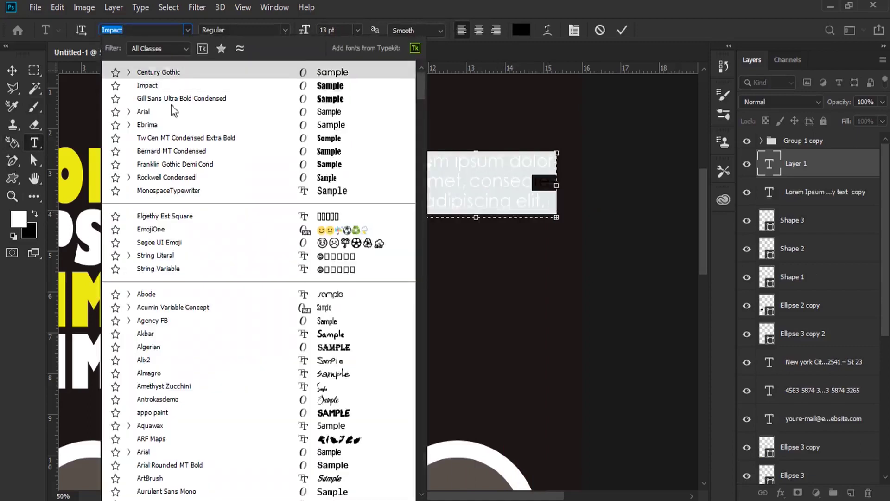
left_click(153, 112)
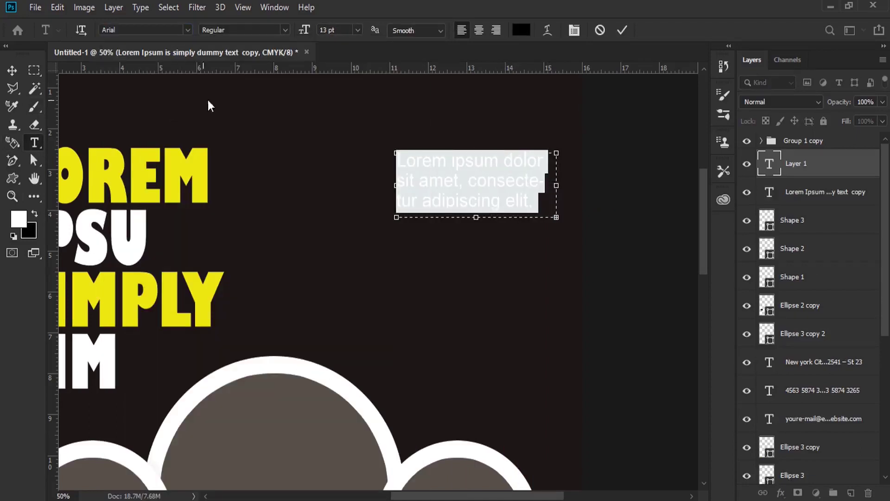
type("8")
key("Return")
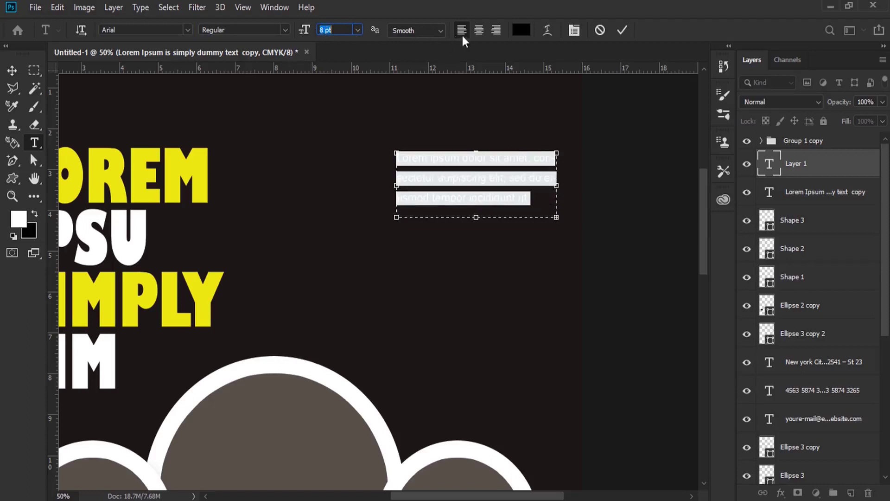
left_click(572, 29)
left_click(618, 131)
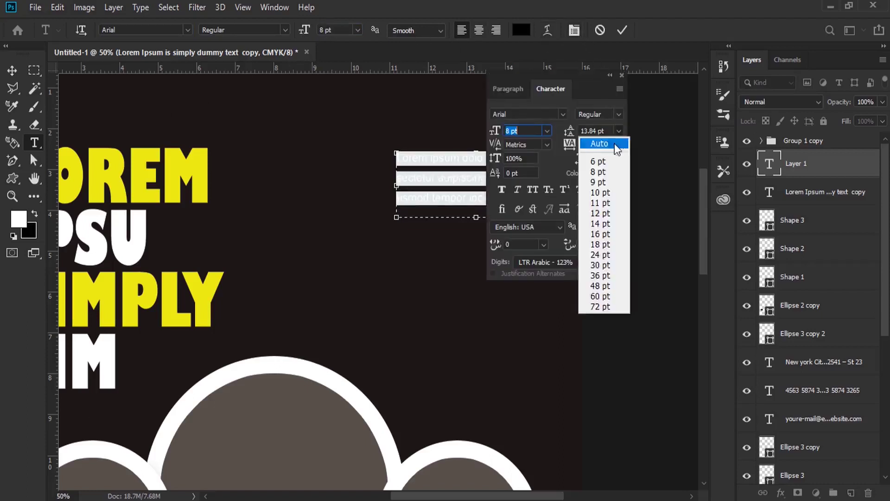
left_click(621, 76)
Make the paragraph text white and delete the extra trailing words
left_click(509, 210)
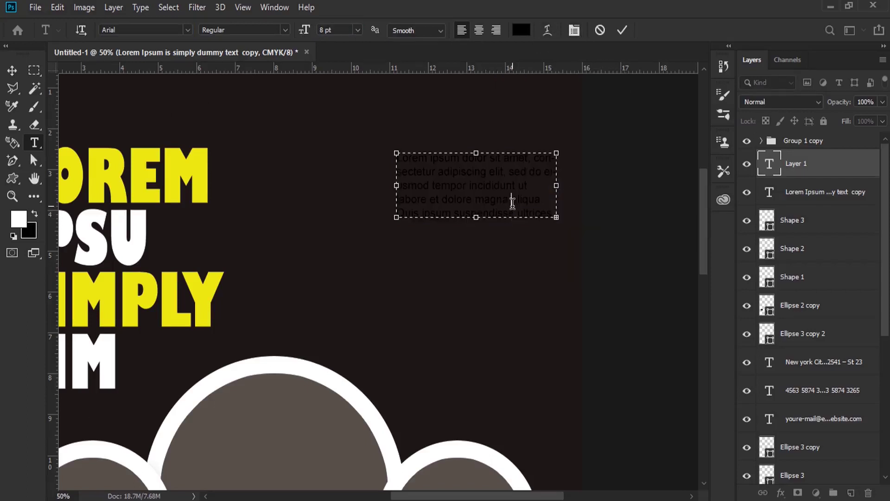
triple_click(512, 203)
left_click(34, 214)
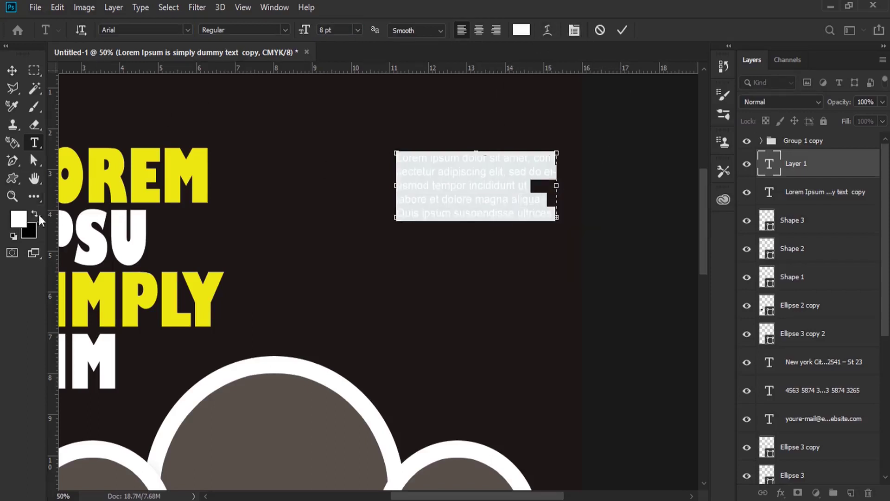
left_click_drag(556, 217, 555, 232)
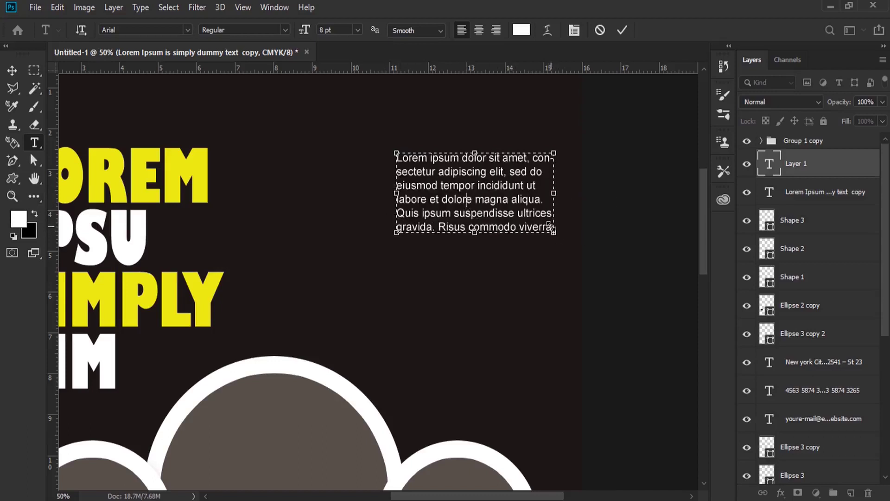
left_click_drag(543, 227, 486, 213)
key("BackSpace")
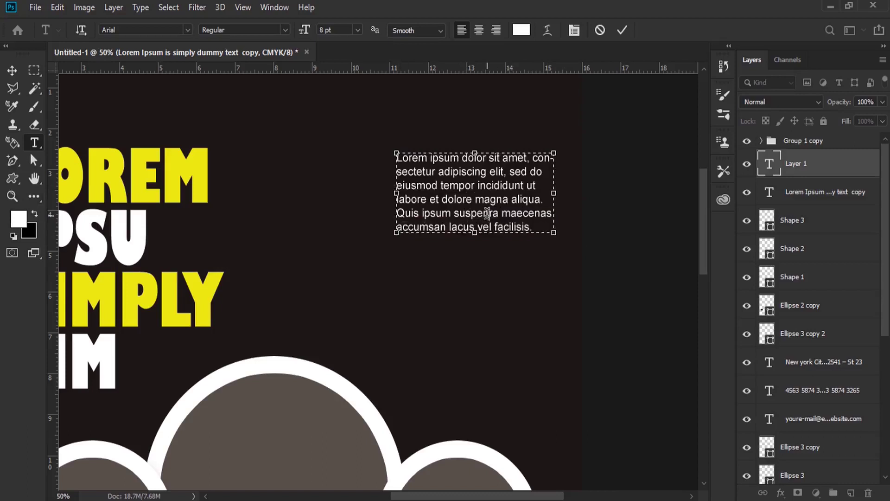
mouse_move(538, 228)
left_mouse_down()
mouse_move(412, 185)
mouse_move(369, 152)
left_mouse_up()
key("BackSpace")
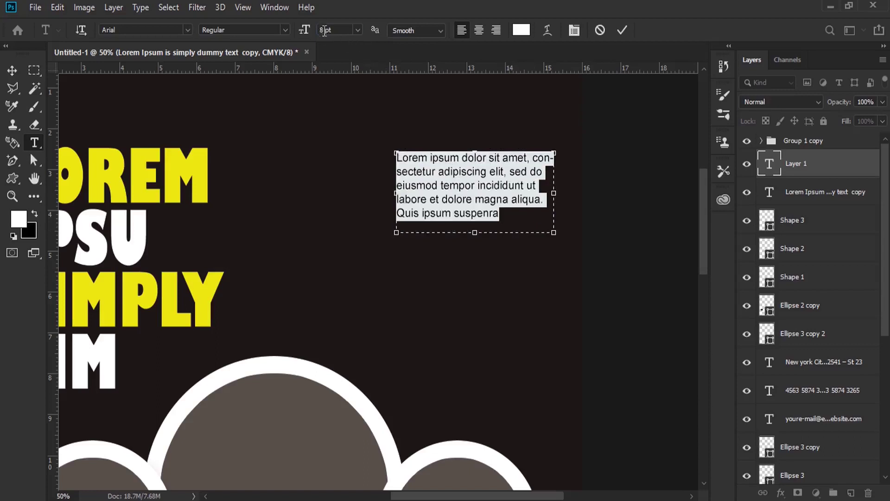
Reduce the text to 7 pt, justify it, and shorten the box to four lines
key("Down")
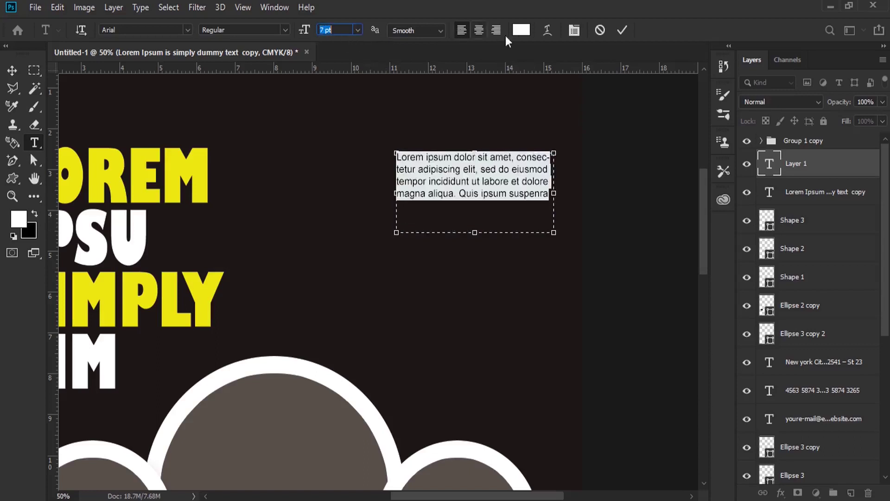
left_click(574, 30)
left_click(510, 89)
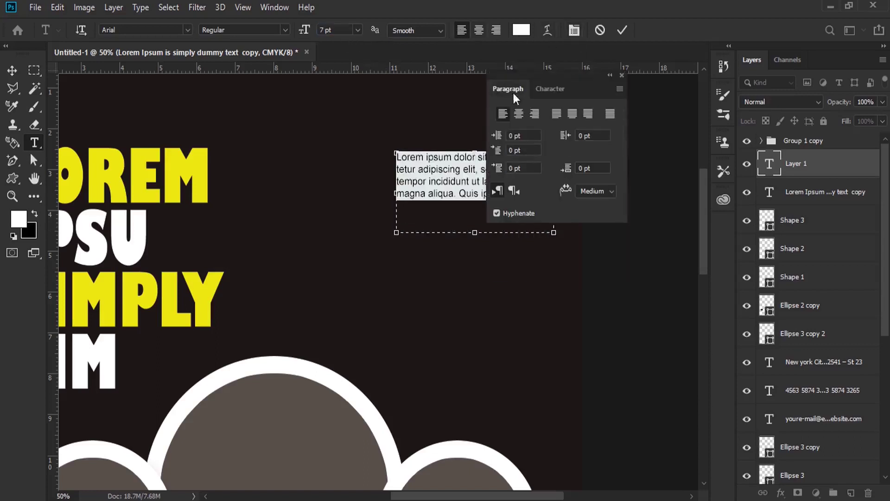
left_click(556, 113)
left_click(622, 76)
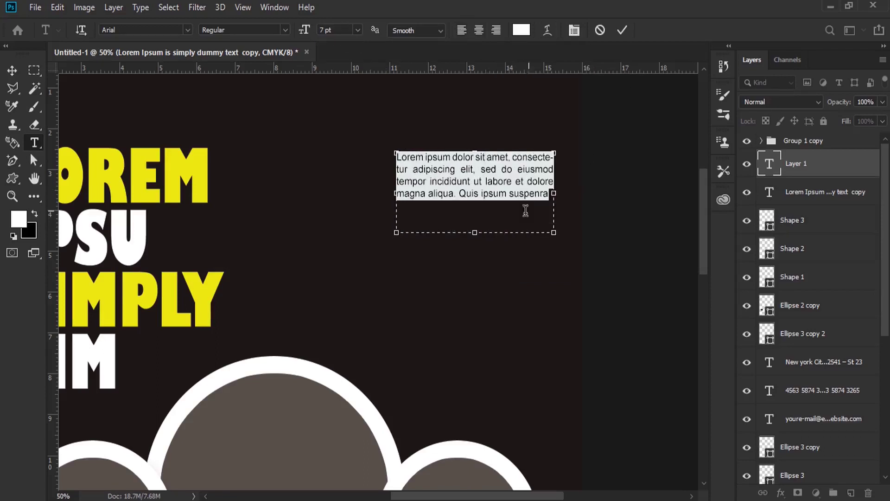
left_click_drag(480, 238, 469, 208)
left_click(19, 77)
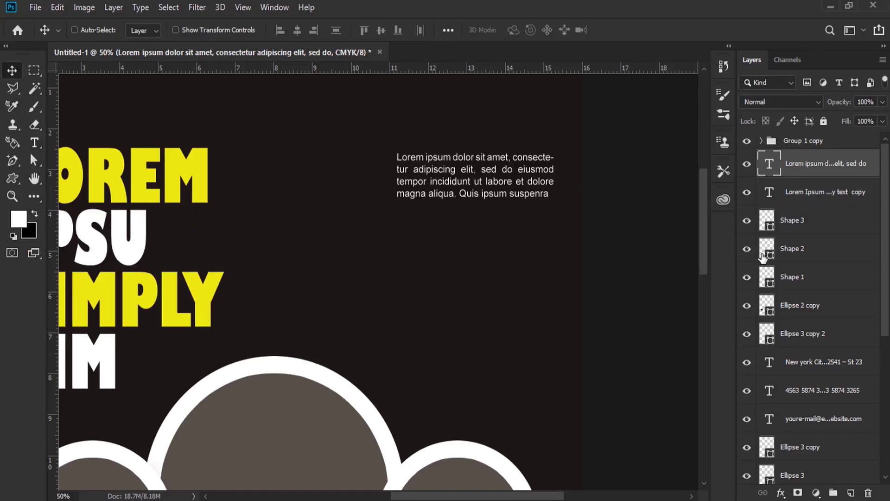
Draw a small four-sided polygon diamond and nudge it beside the paragraph
left_click(12, 179)
right_click(13, 178)
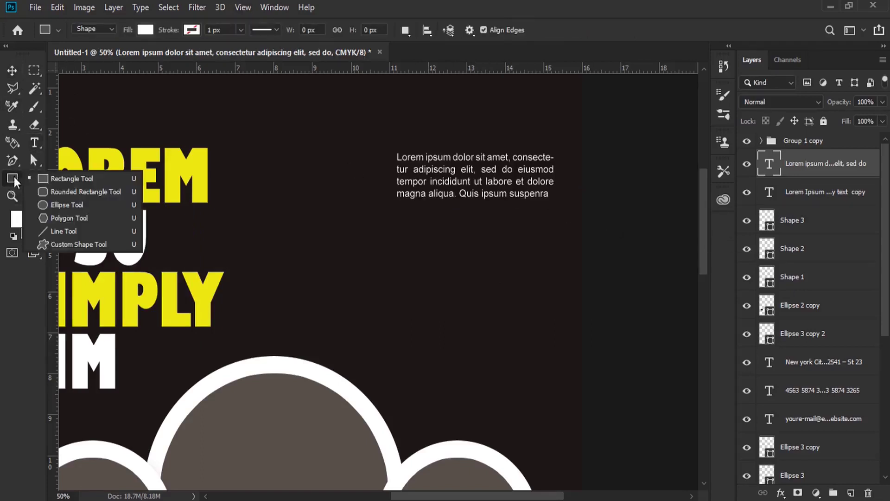
left_click(48, 218)
left_click_drag(368, 151, 381, 153)
key("ctrl+z")
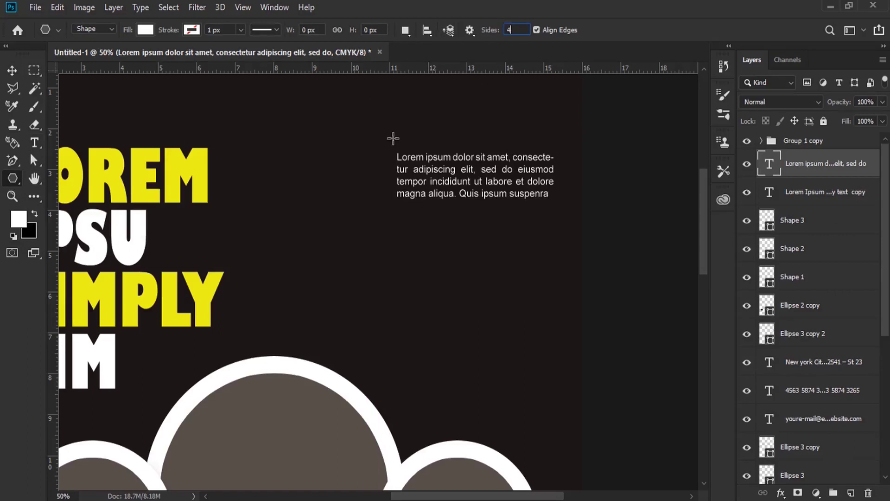
left_click_drag(370, 156, 379, 157)
key("v")
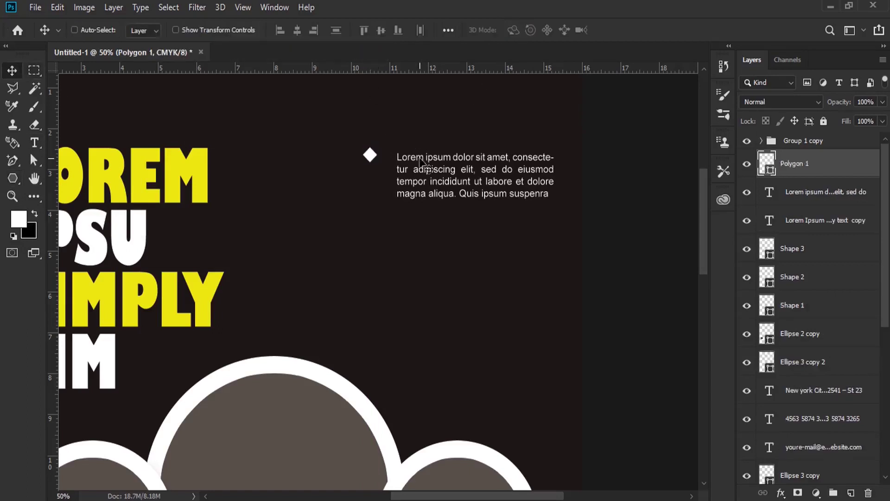
key("Down")
key("Down")
key("Down")
key("shift+Right")
key("shift+Right")
key("shift+Right")
key("shift+Right")
key("shift+Right")
key("shift+Right")
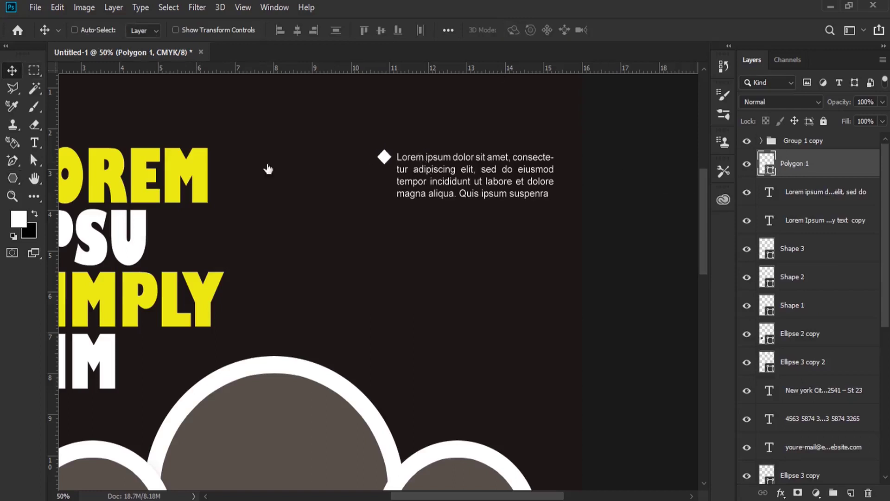
Fill the diamond with the headline yellow and duplicate diamond plus paragraph downward
double_click(767, 163)
left_click(176, 175)
left_click(763, 190)
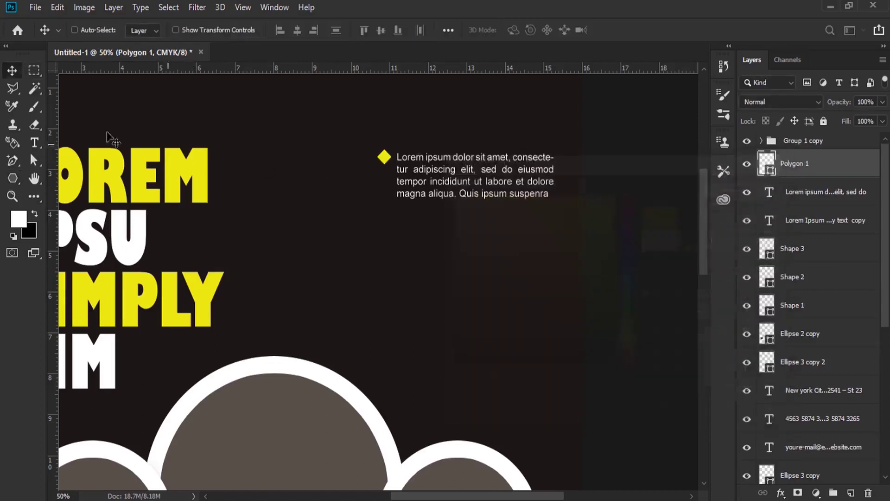
left_click(812, 191, "ctrl")
mouse_move(487, 193)
left_mouse_down()
mouse_move(469, 245)
mouse_move(474, 306)
mouse_move(469, 291)
left_mouse_up()
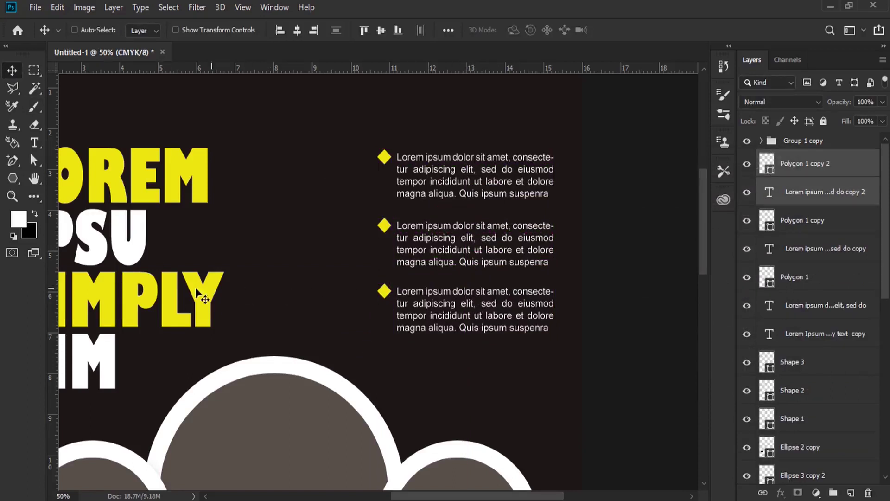
right_click(12, 178)
Draw a circle below the bullet text filled with the dark background colour
left_click(58, 205)
left_click_drag(448, 350, 507, 413)
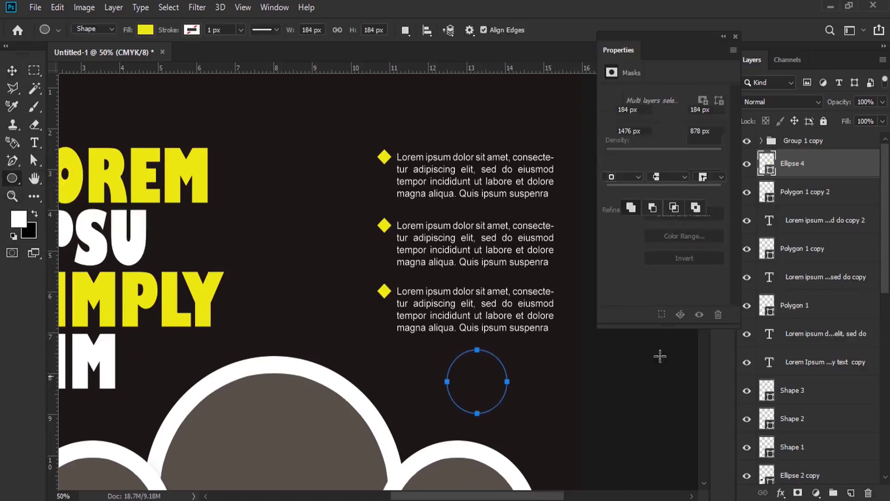
left_click(735, 36)
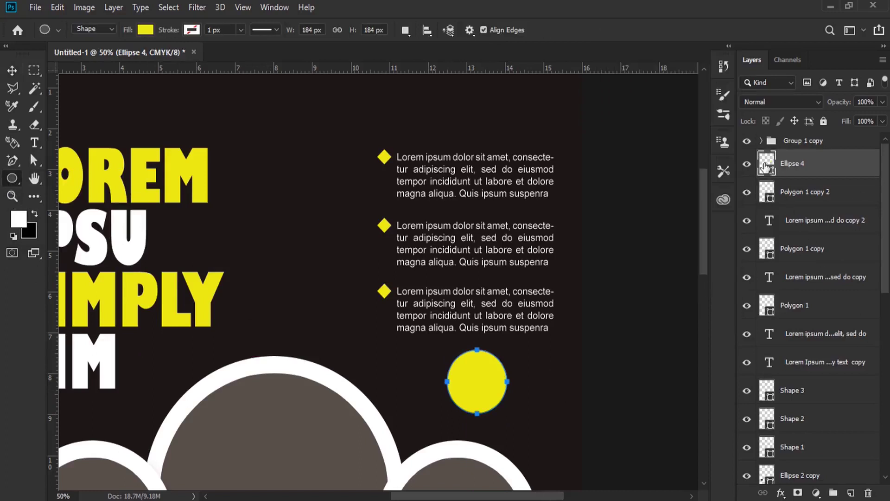
left_click(307, 273)
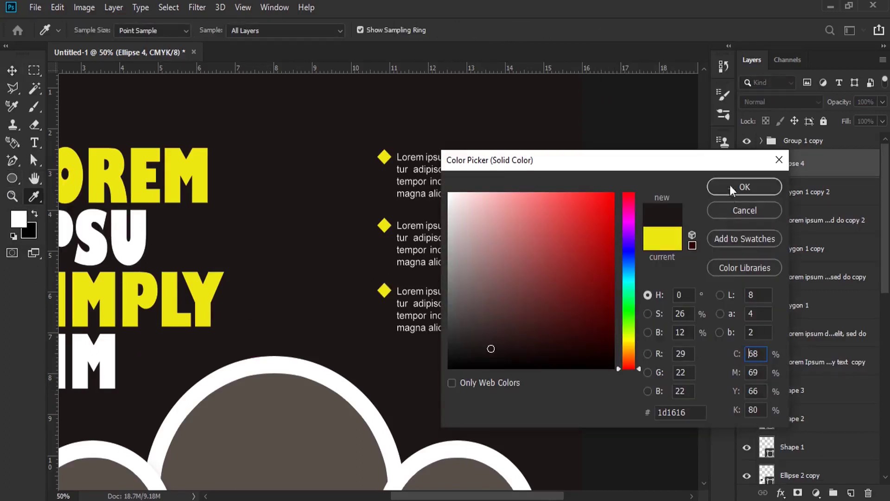
left_click(730, 185)
Give the circle an 11 px Inside gradient Stroke layer style
right_click(821, 164)
left_click(698, 17)
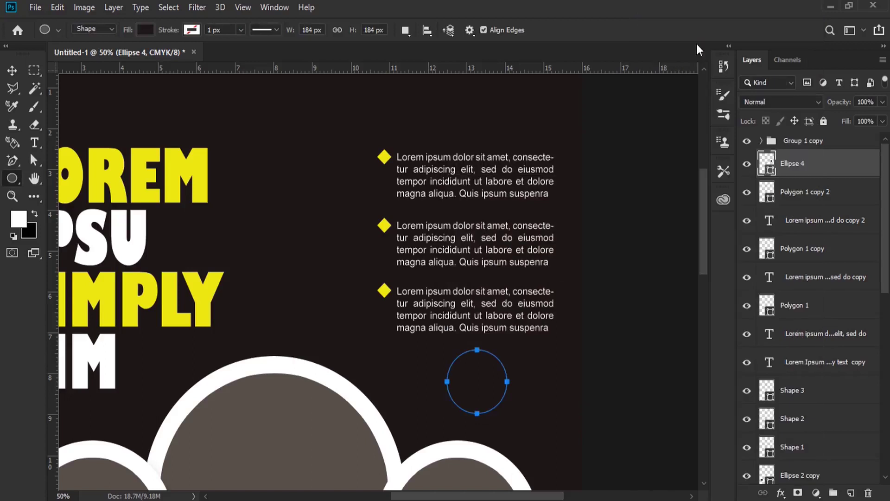
left_click_drag(486, 23, 641, 32)
left_click(562, 148)
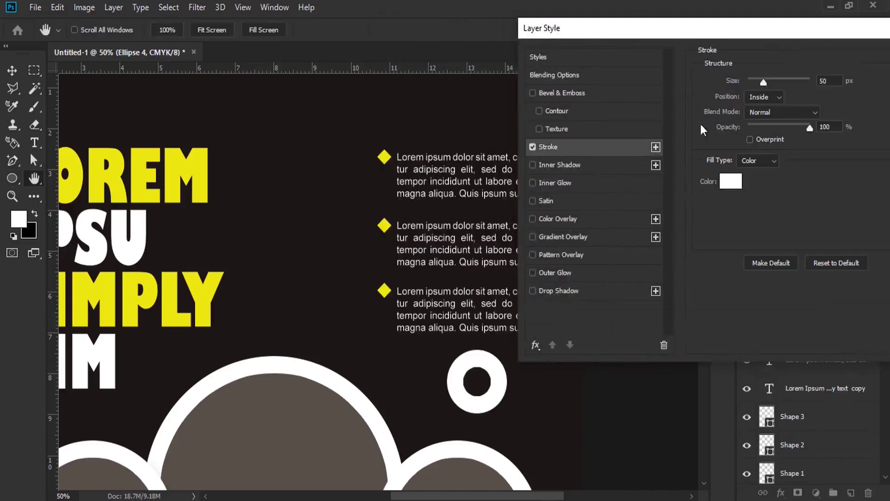
left_click_drag(761, 80, 756, 82)
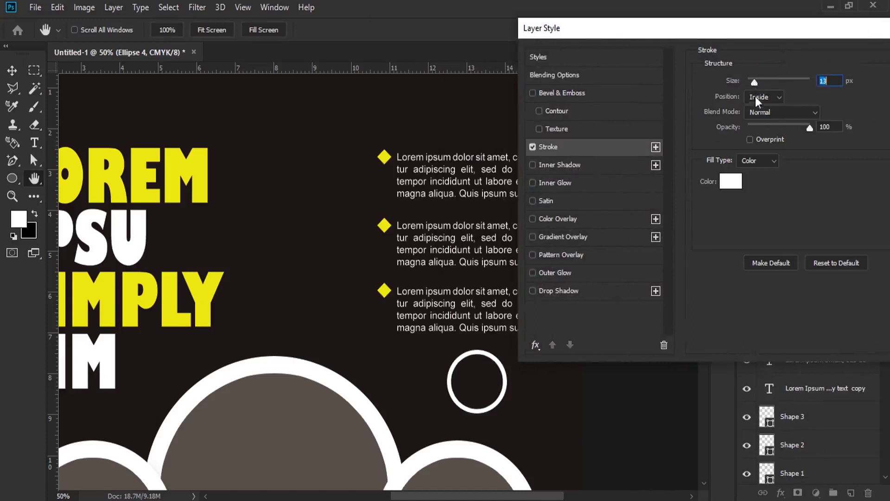
left_click(780, 96)
left_click(772, 162)
left_click(775, 179)
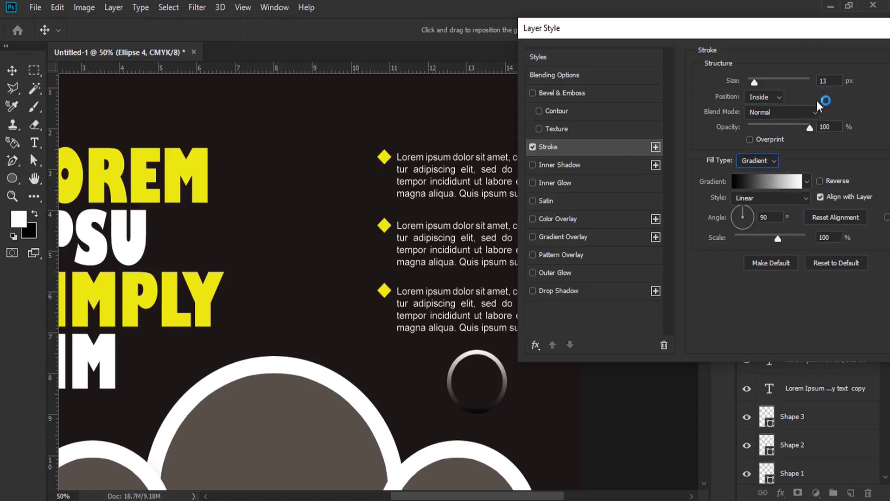
scroll(823, 81, "down", 2)
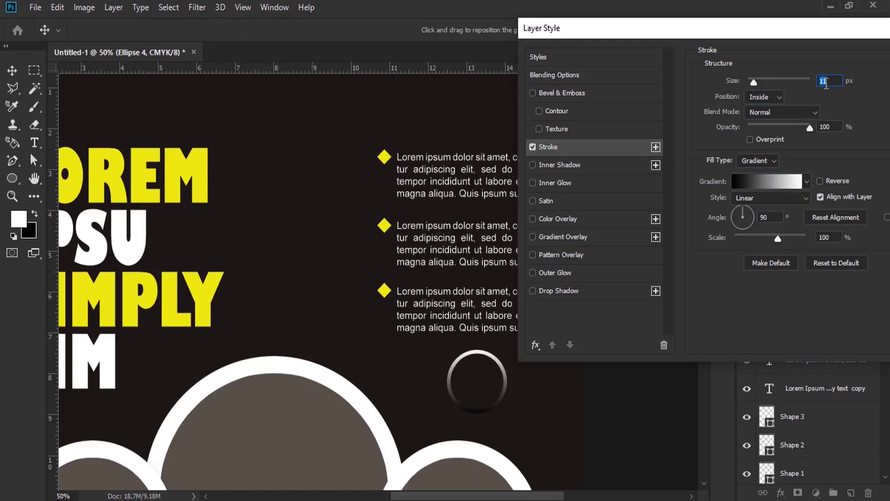
left_click_drag(740, 28, 632, 27)
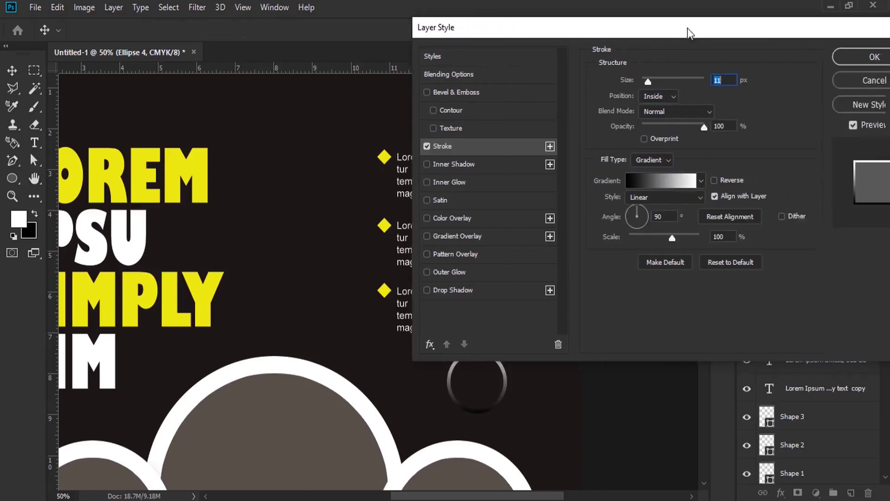
left_click(874, 57)
Enlarge the ringed circle to about 108% and start a text label beside it
left_click(58, 7)
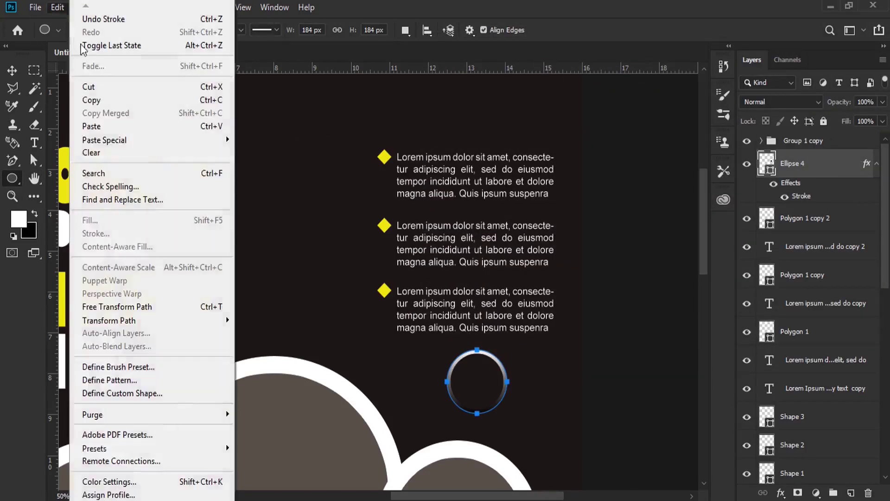
left_click(187, 307)
left_click_drag(508, 413, 514, 418)
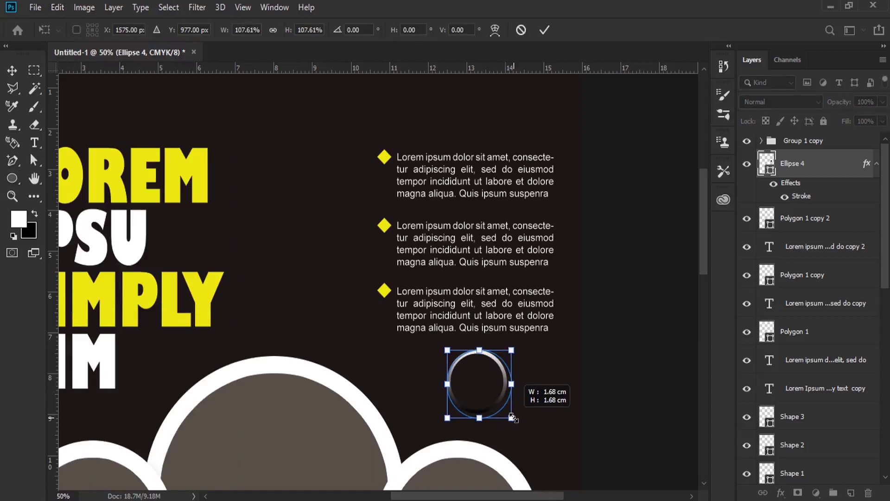
left_click_drag(513, 418, 512, 417)
key("u")
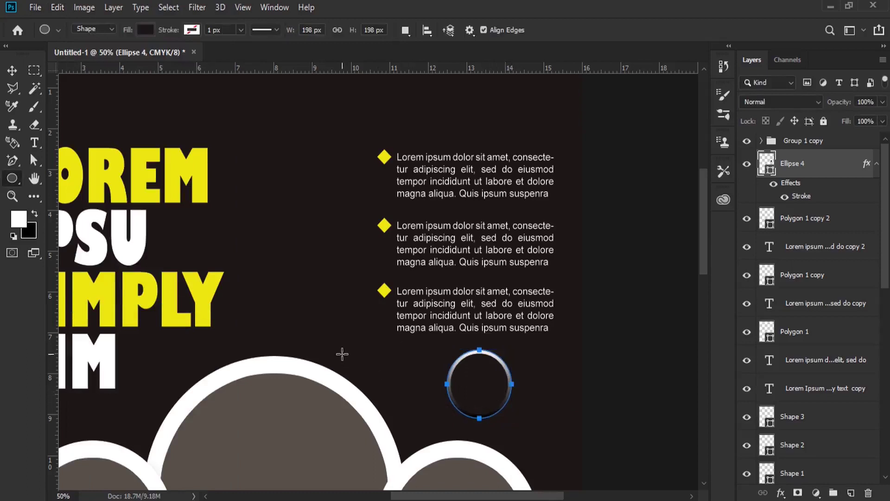
left_click(34, 142)
left_click(404, 387)
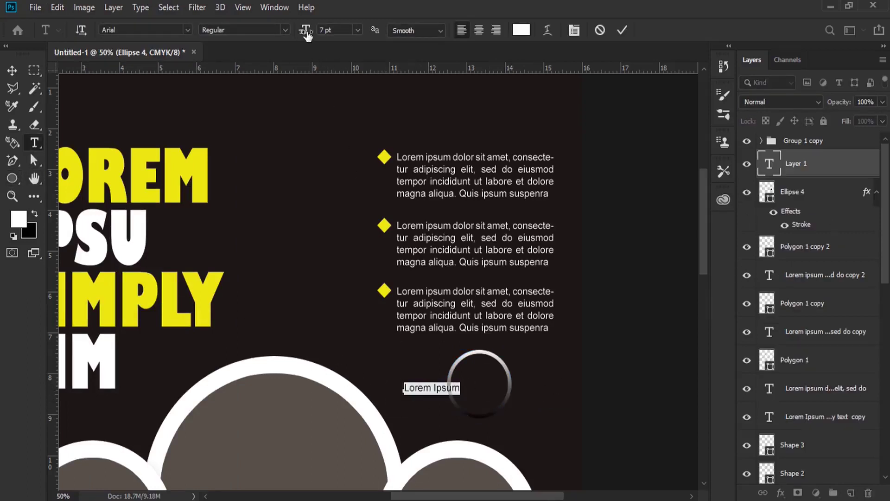
Type 'Get 30% off' at 13 pt on three lines and move it into the ring
left_click_drag(307, 35, 310, 34)
left_click_drag(409, 343, 373, 331)
type("Get")
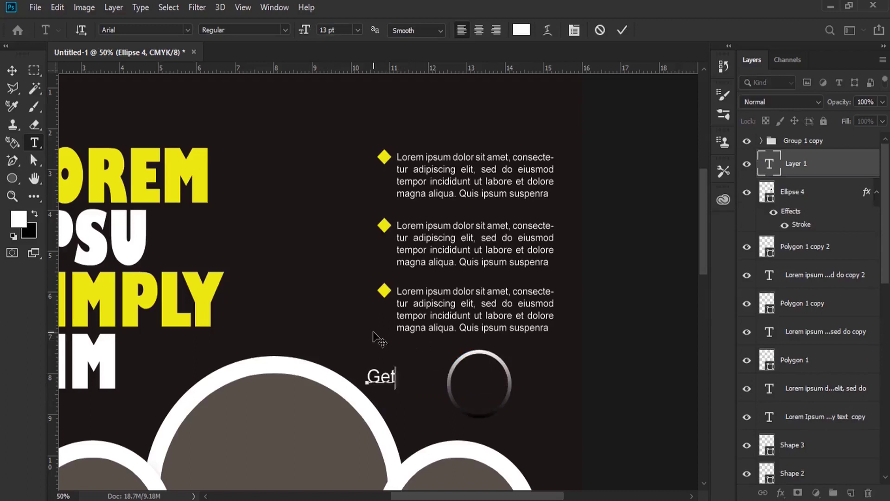
type("%")
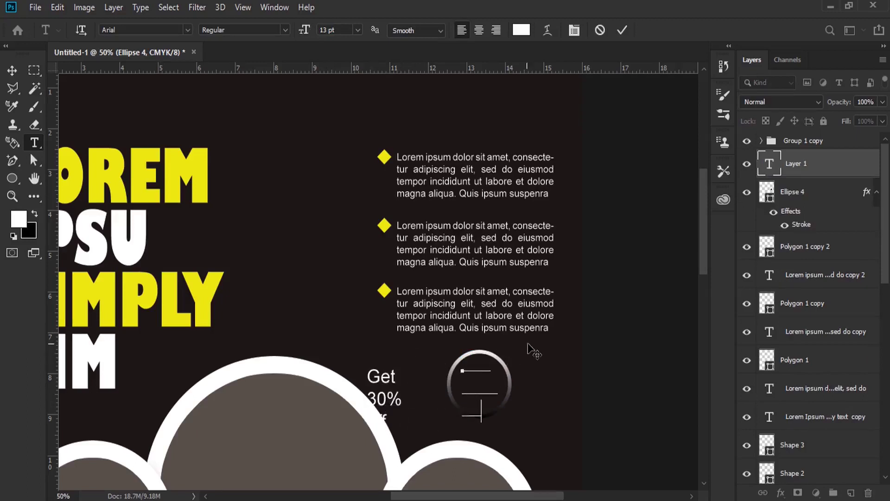
left_click_drag(373, 334, 528, 346)
Set the offer text to All Caps in the Impact font
double_click(480, 407)
key("ctrl+a")
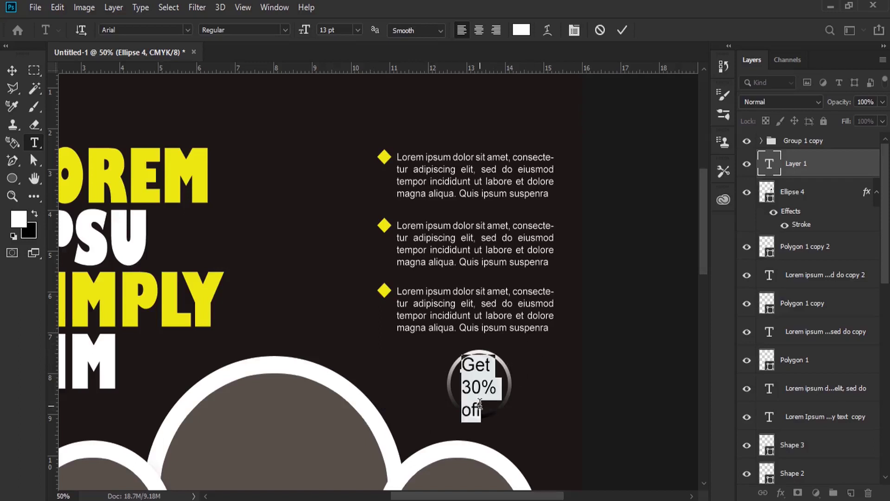
left_click(576, 29)
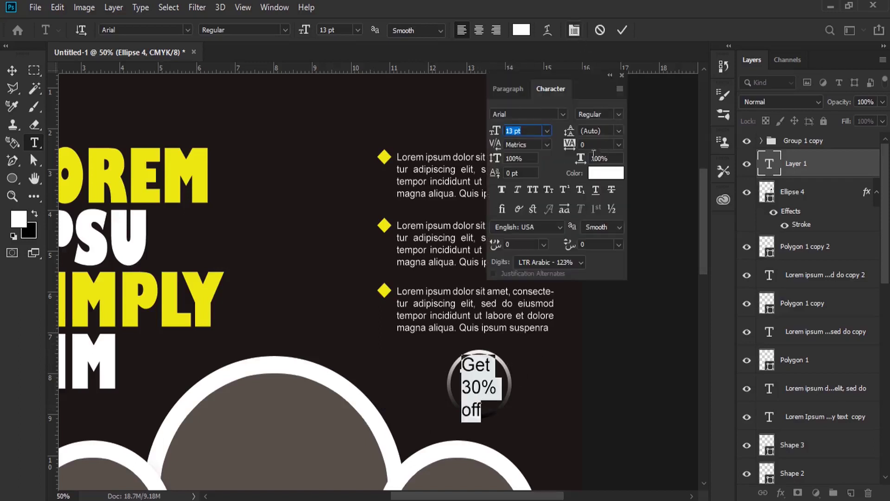
left_click(533, 190)
left_click(619, 114)
left_click(605, 193)
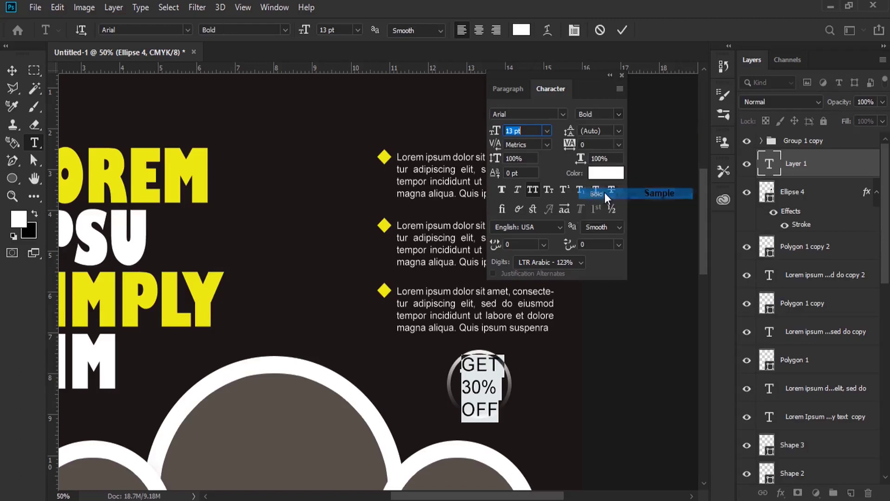
left_click(517, 115)
type("im")
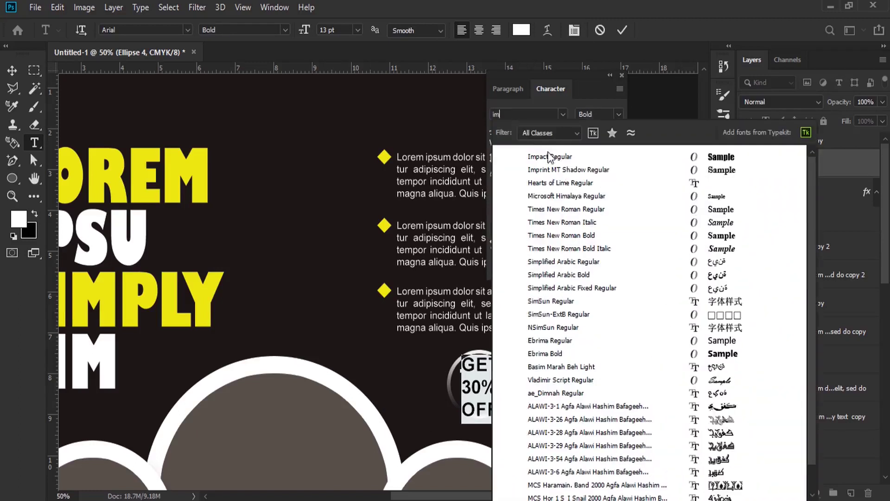
left_click(549, 156)
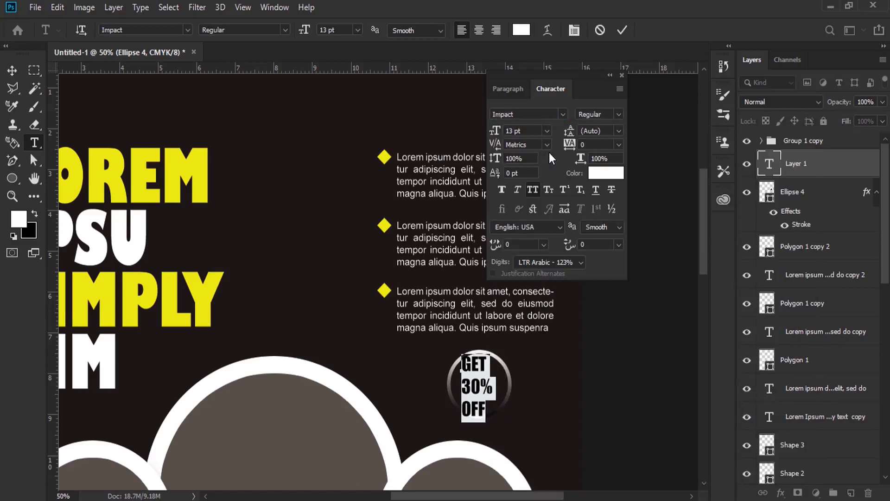
left_click(21, 216)
Colour the offer text headline yellow, centre-align it, and move it to the circle's centre
left_click(130, 174)
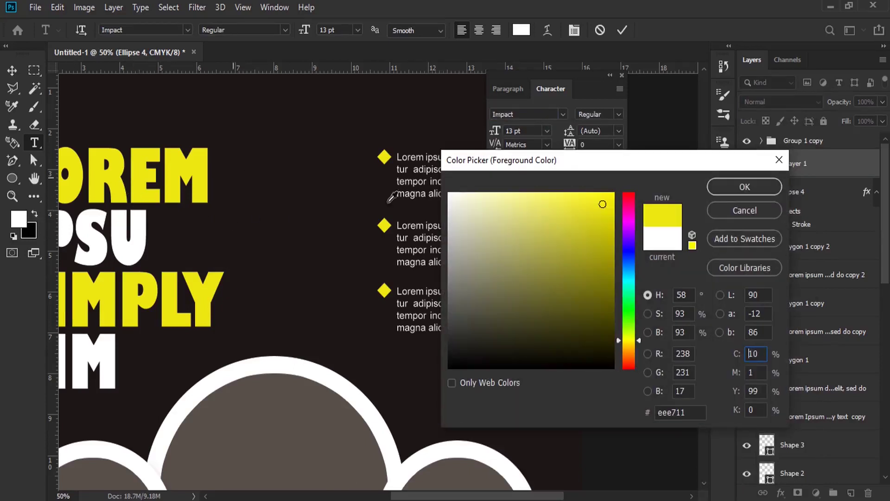
left_click(750, 185)
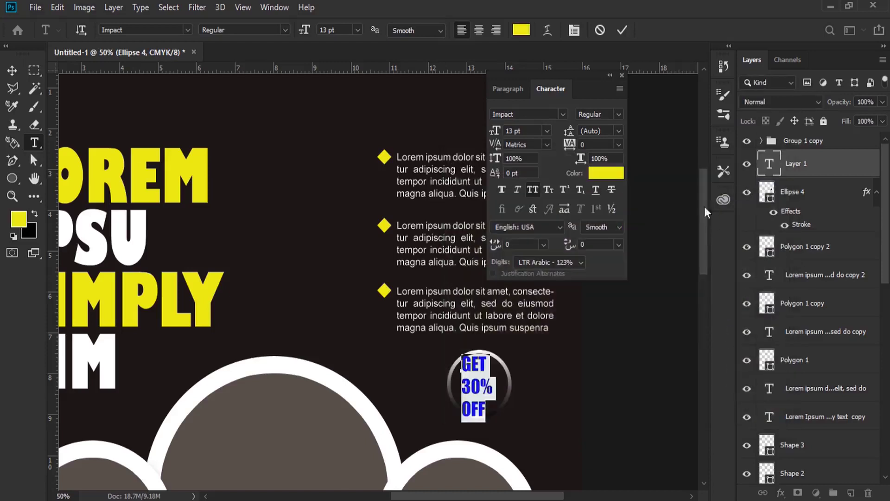
left_click_drag(498, 134, 493, 135)
left_click(508, 88)
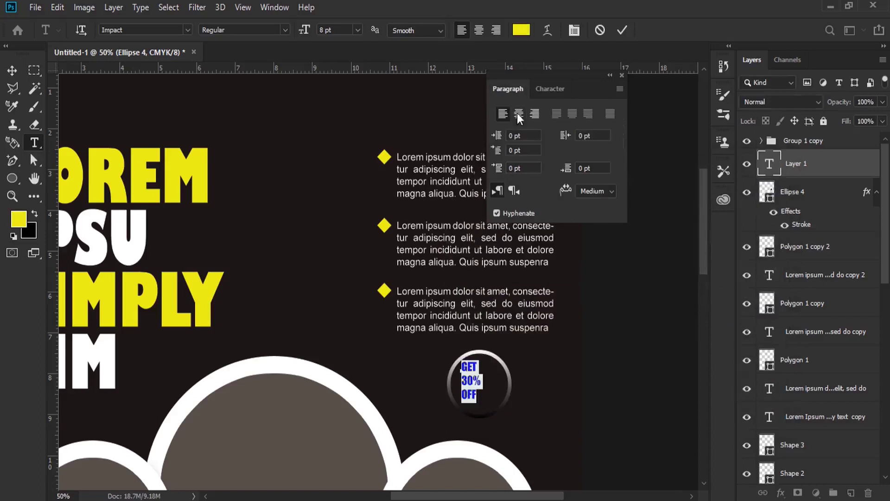
left_click(518, 116)
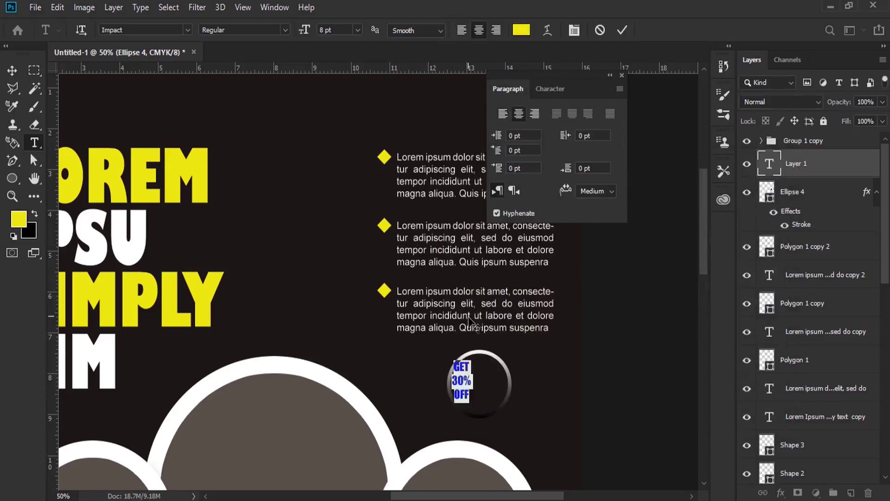
left_click_drag(483, 351, 501, 354)
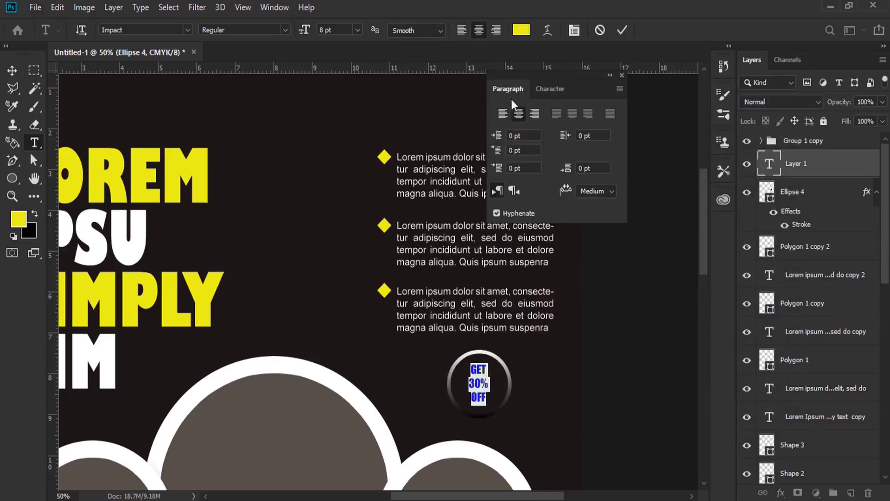
Enlarge the badge text to 10 pt and nudge it slightly up
left_click(562, 93)
left_click(510, 131)
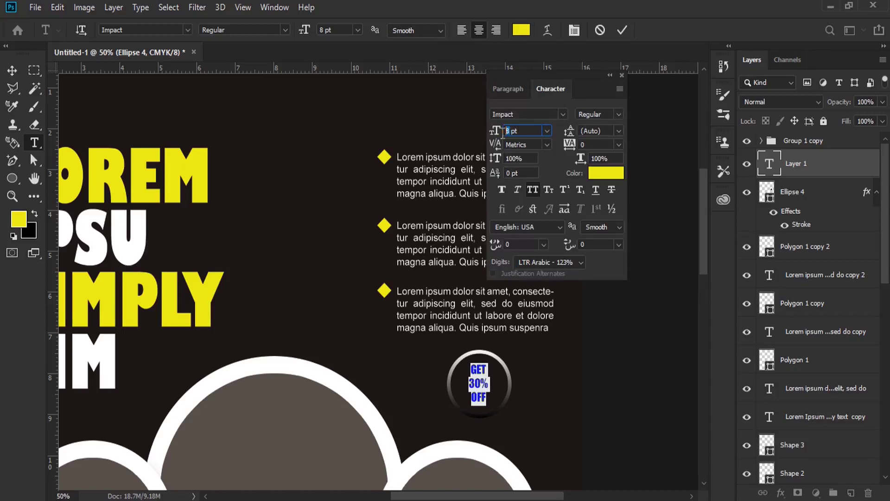
key("Up")
key("Up")
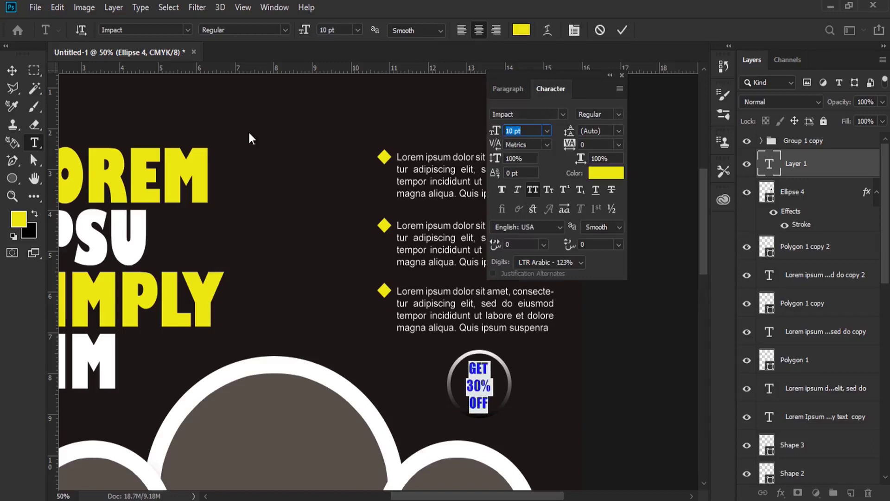
left_click(12, 72)
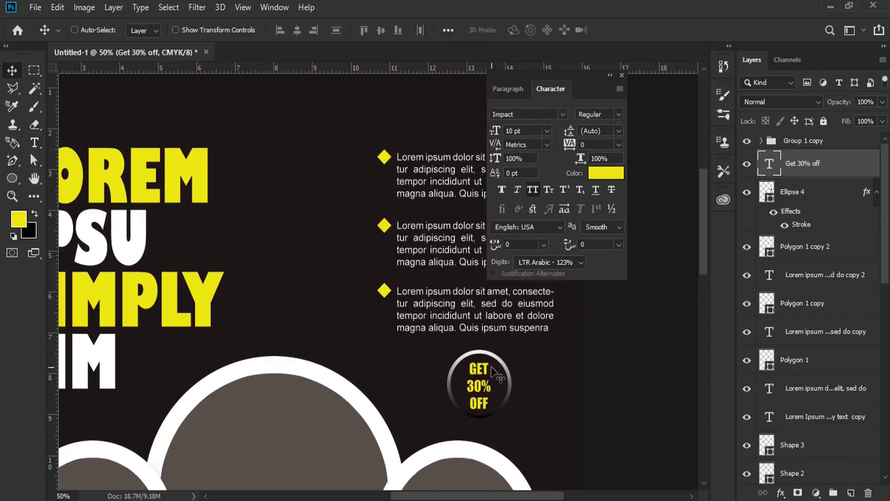
left_click_drag(496, 373, 496, 371)
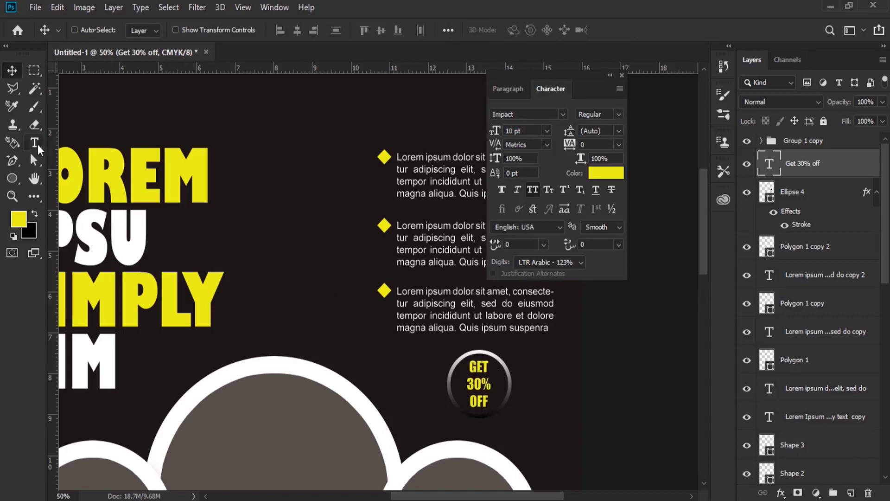
Widen the GET 30% OFF text to 137% horizontal scale and fit the flyer on screen
left_click(35, 143)
double_click(478, 370)
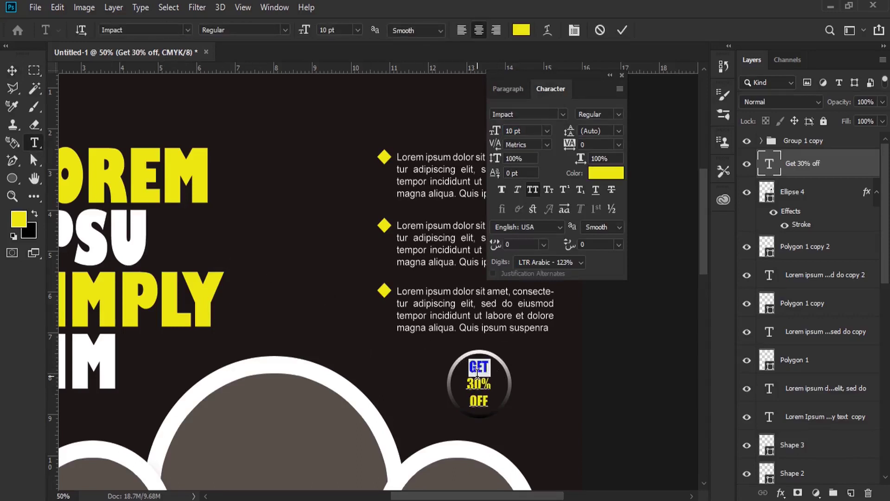
key("ctrl+a")
left_click_drag(581, 159, 604, 161)
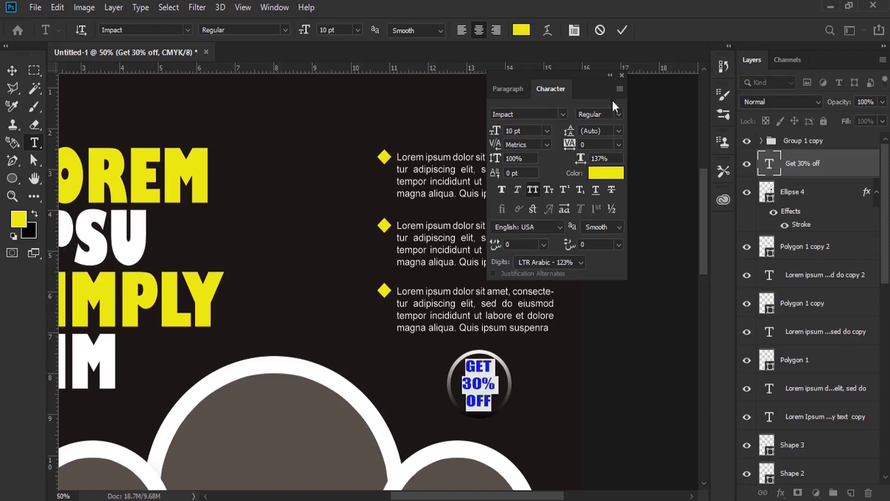
left_click(10, 72)
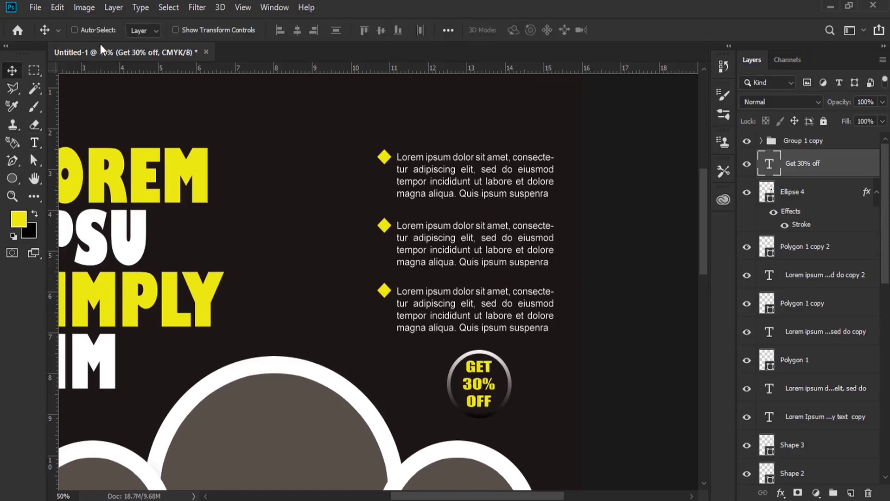
left_click(274, 7)
mouse_move(243, 7)
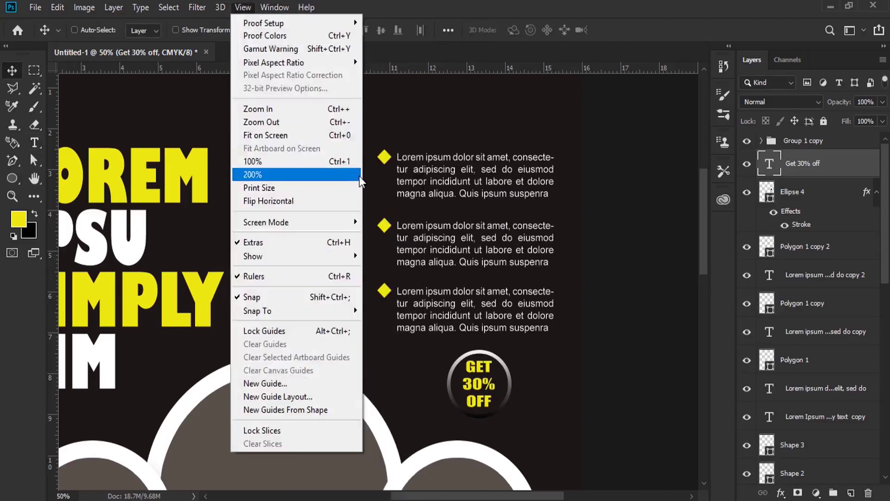
left_click(337, 137)
Select the Ellipse 1 circle layer from the canvas
right_click(378, 283)
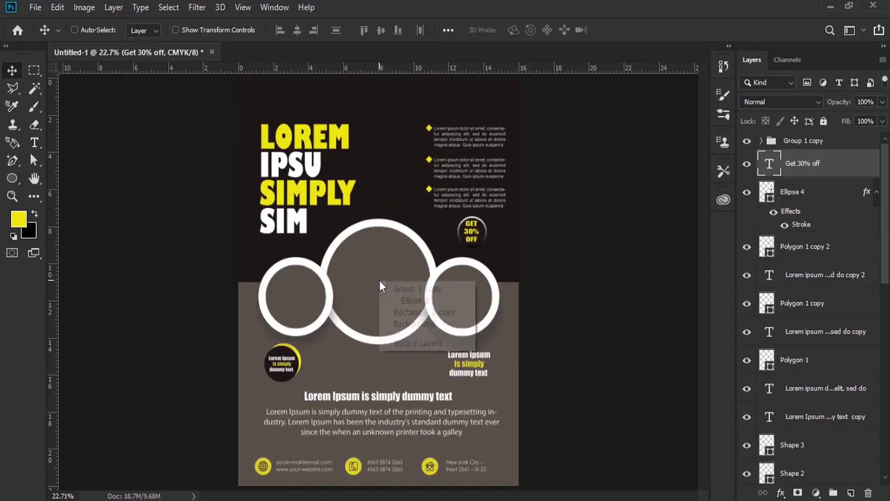
left_click(394, 285)
right_click(388, 284)
left_click(407, 304)
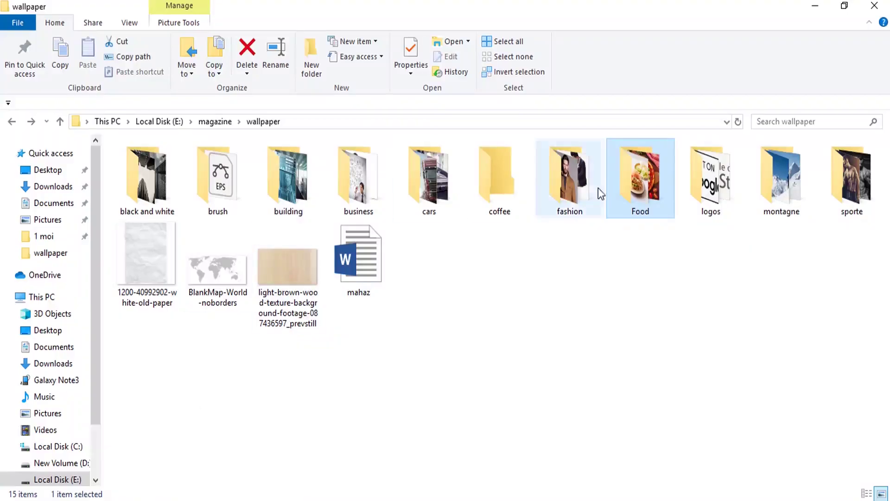
Open the Food folder and drag the hgt photo onto the Photoshop canvas
double_click(664, 187)
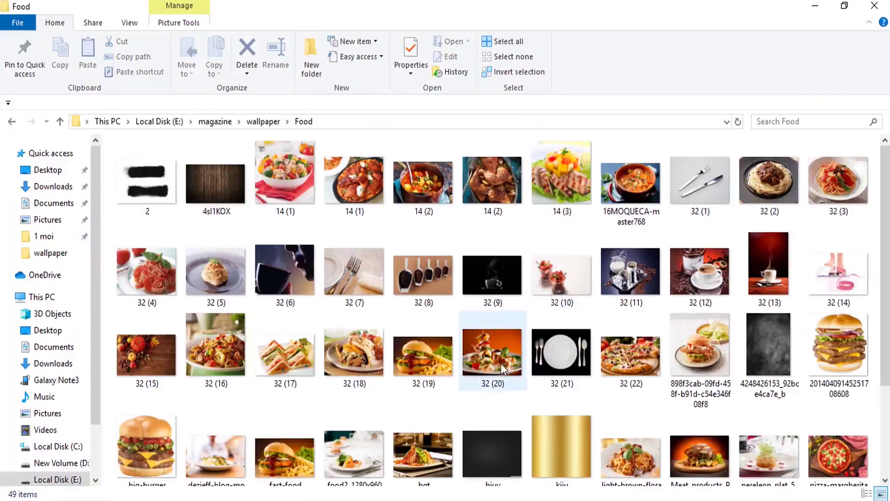
left_click_drag(421, 446, 355, 315)
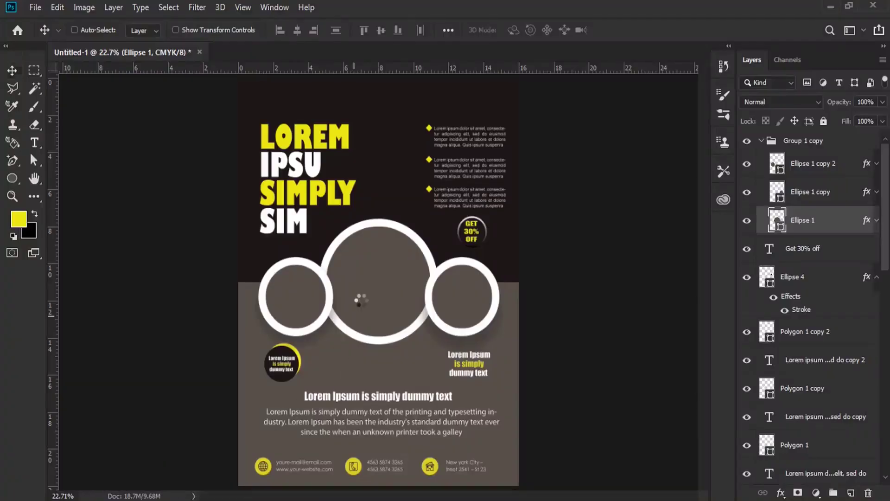
left_click_drag(355, 315, 361, 300)
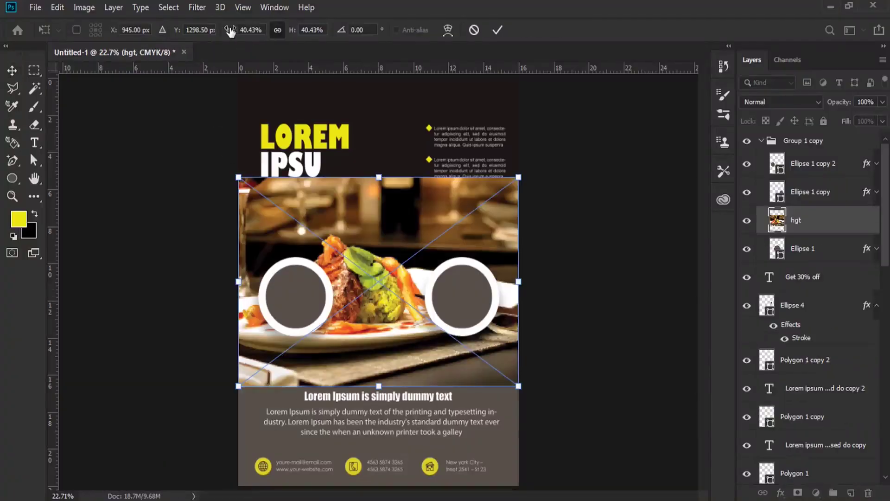
Scale the hgt photo and clip it into the middle circle's Ellipse 1 layer
left_click_drag(231, 31, 223, 32)
mouse_move(453, 263)
left_mouse_down()
mouse_move(453, 274)
mouse_move(462, 269)
left_mouse_up()
key("Return")
right_click(807, 223)
left_click(715, 296)
left_click_drag(413, 278, 407, 274)
Select Ellipse 1 copy and bring the 32 (20) photo onto the flyer
right_click(482, 294)
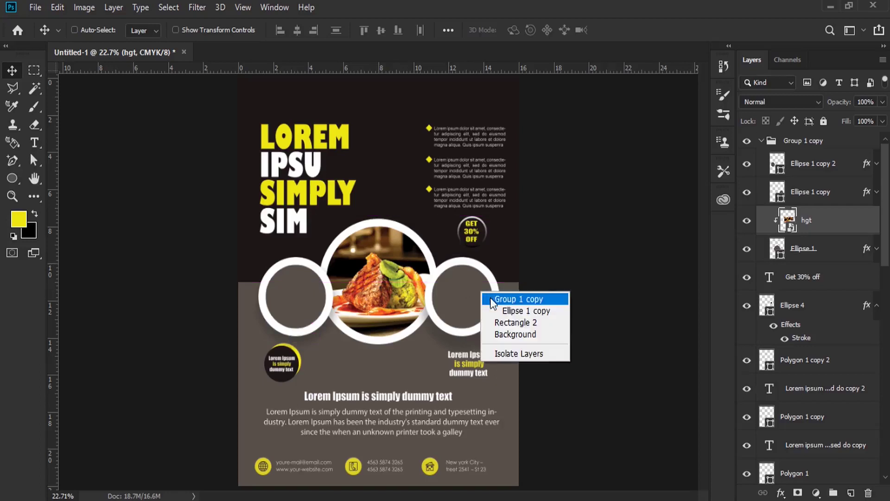
left_click(510, 310)
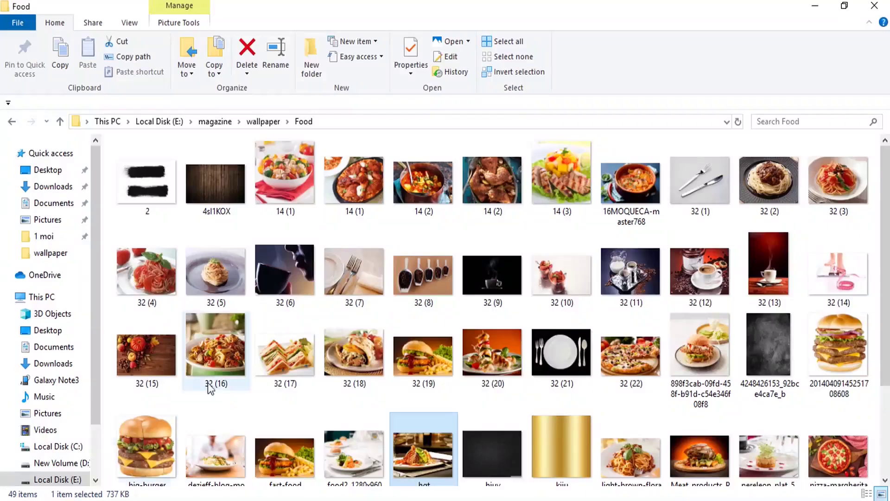
left_click_drag(466, 387, 392, 402)
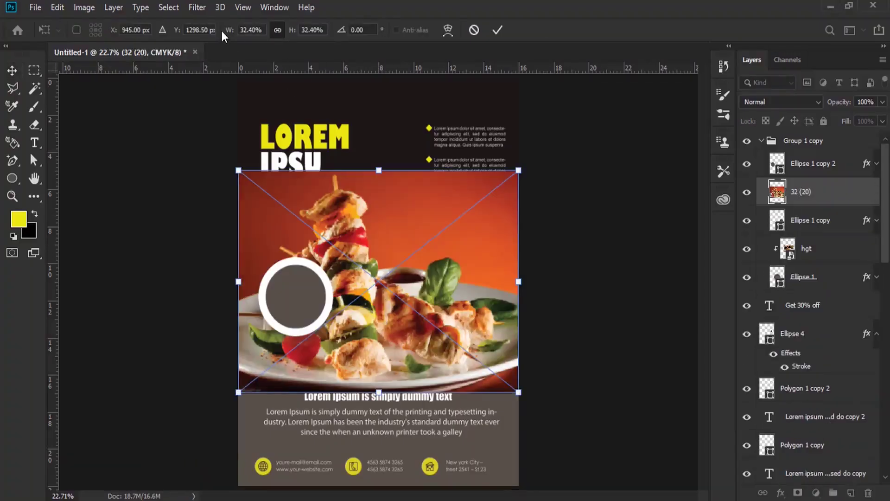
Scale the 32 (20) photo to about 10% and clip it into the right circle
left_click_drag(228, 31, 214, 30)
left_click_drag(400, 277, 455, 283)
left_click_drag(227, 34, 217, 33)
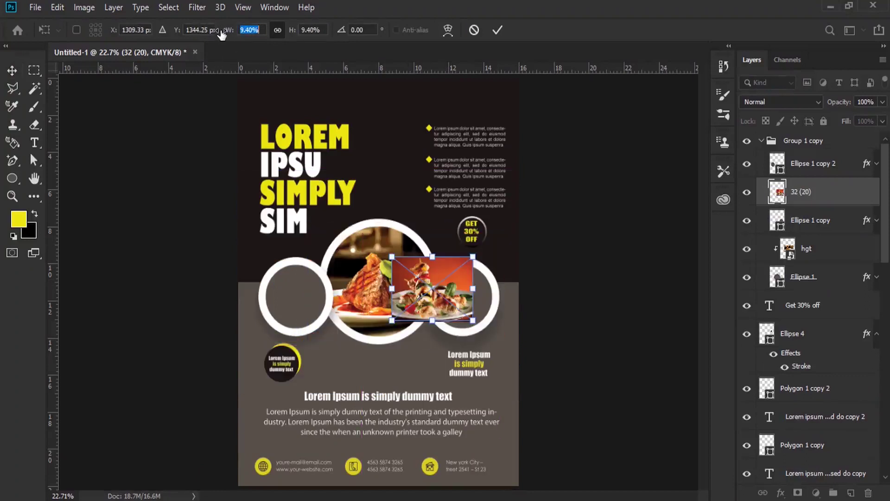
left_click_drag(452, 277, 482, 285)
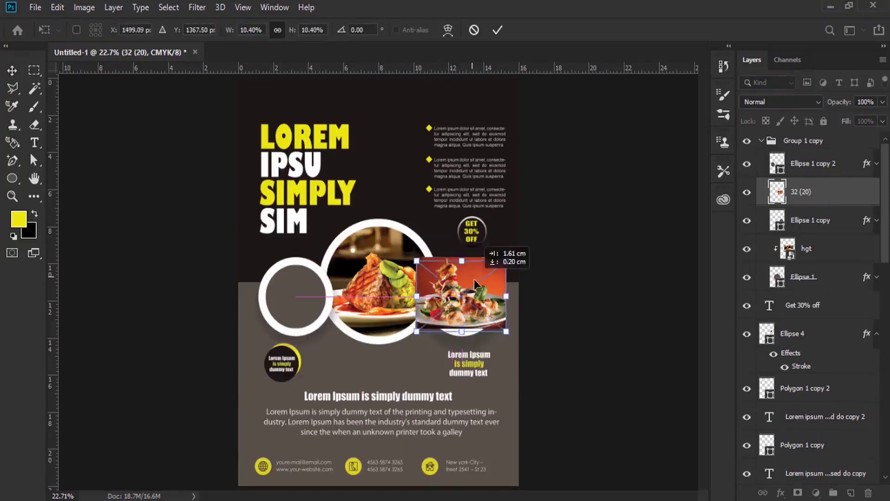
key("Return")
right_click(831, 199)
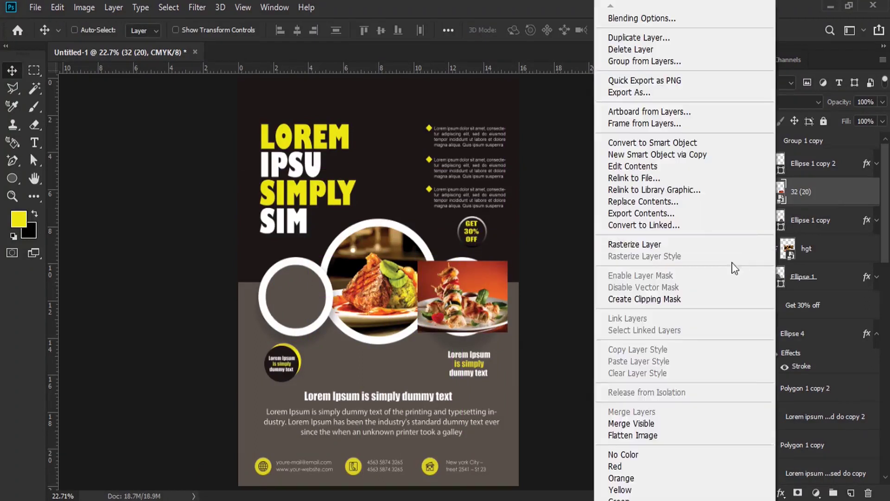
left_click(682, 299)
left_click_drag(473, 302, 480, 302)
Fine-tune the clipped skewer photo's size with Free Transform
left_click(58, 8)
left_click(199, 307)
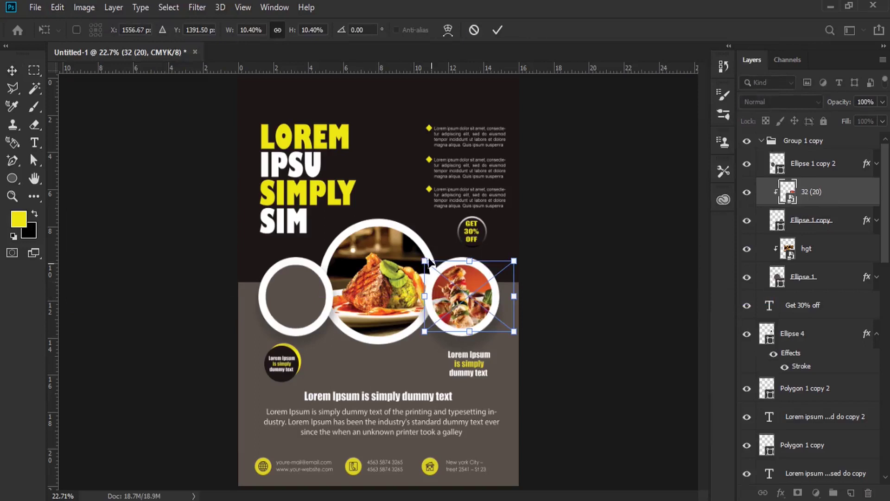
left_click_drag(425, 259, 428, 264)
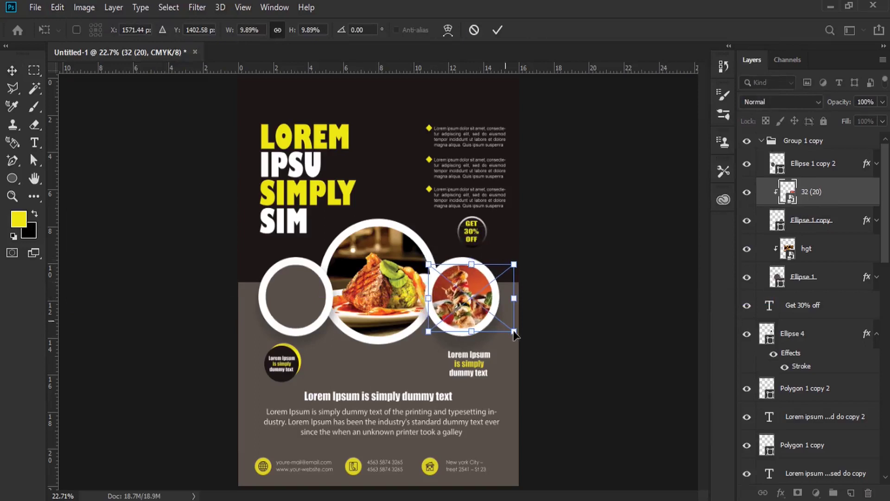
left_click_drag(515, 332, 517, 334)
key("Return")
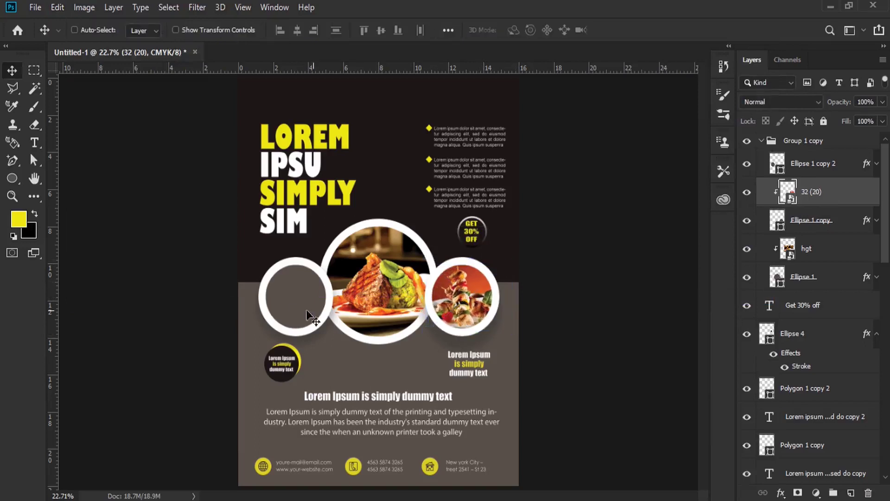
Select Ellipse 1 copy 2 and bring the Meat_products photo onto the flyer
right_click(293, 310)
left_click(306, 334)
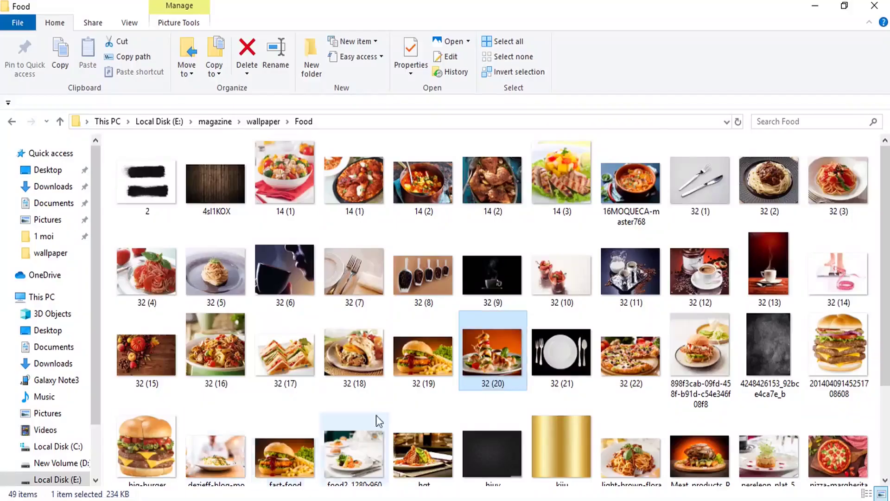
scroll(661, 377, "down", 3)
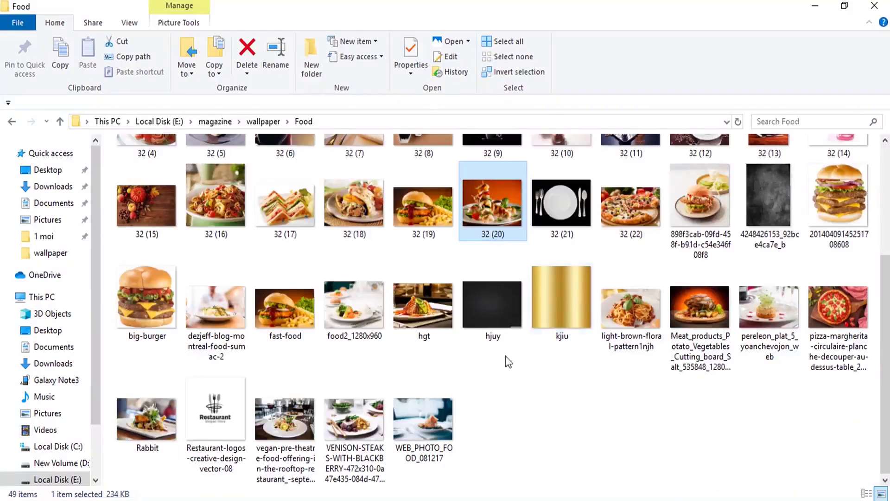
left_click(695, 319)
left_click_drag(695, 318, 280, 305)
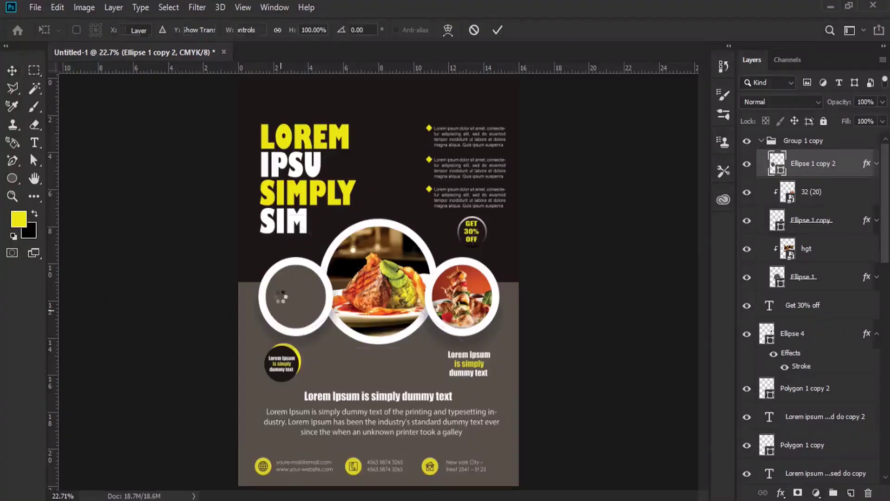
left_click_drag(280, 305, 285, 304)
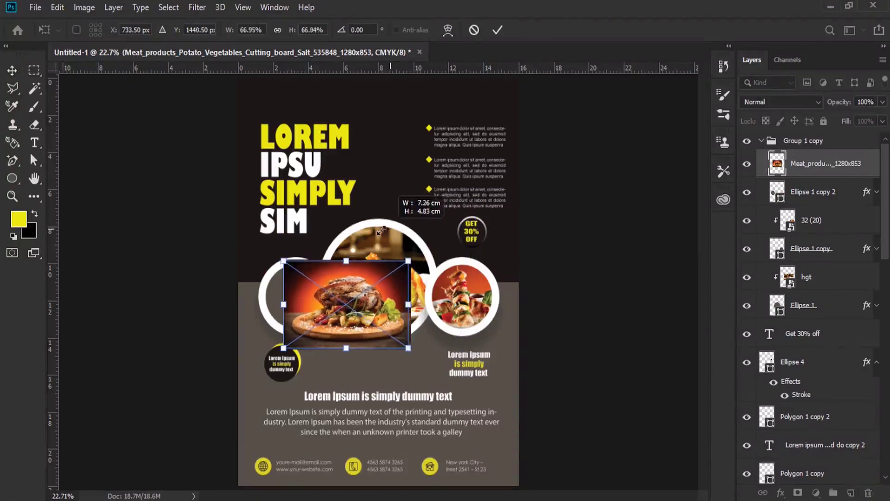
Scale the Meat_products photo, clip it to the left circle, and reposition it inside
left_click_drag(472, 214, 390, 272)
left_click_drag(328, 292, 293, 277)
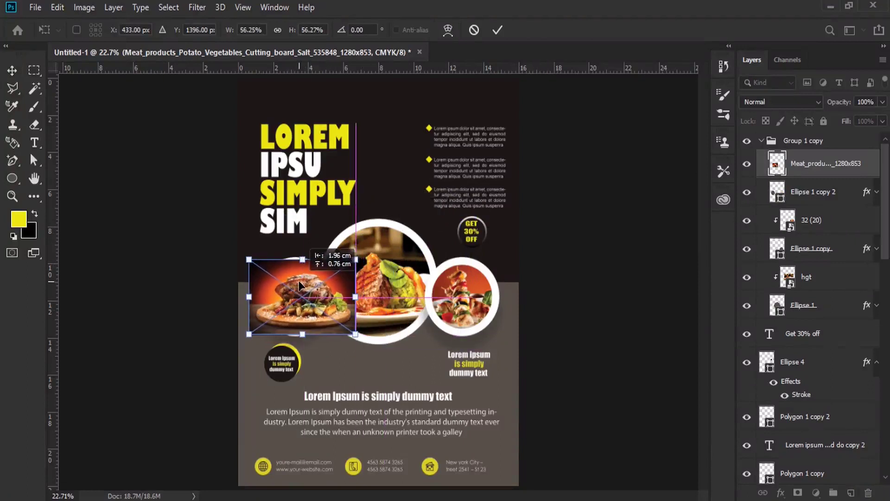
key("Return")
right_click(819, 178)
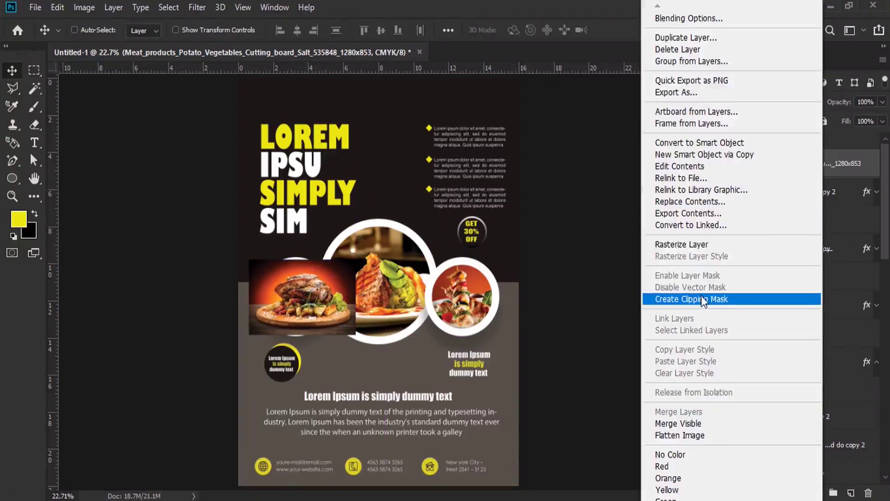
left_click(701, 297)
left_click_drag(334, 292, 322, 291)
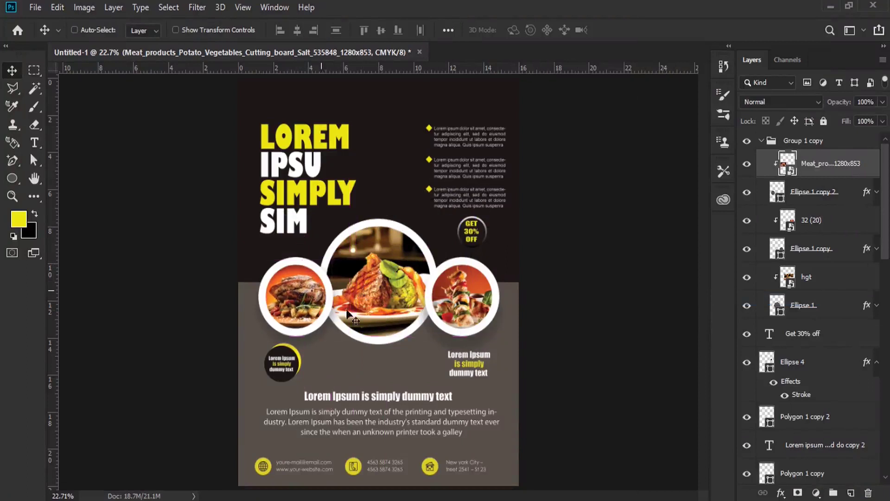